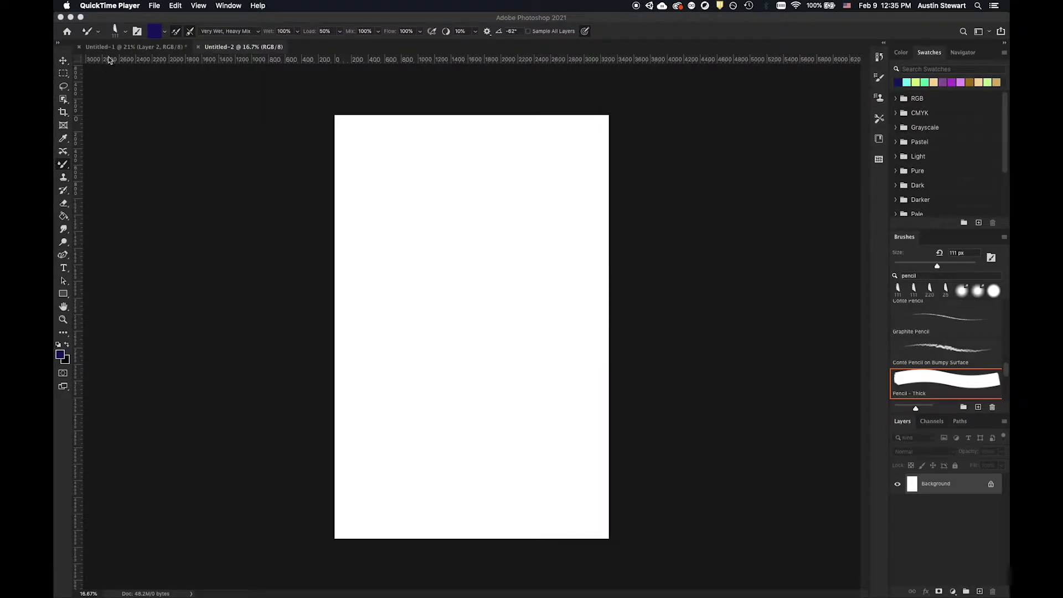
Bring Photoshop forward, show the blank Untitled-2 document, and choose the standard Brush Tool.
{"action": "left_click", "coordinate": [105, 47]}
{"action": "left_click", "coordinate": [108, 47]}
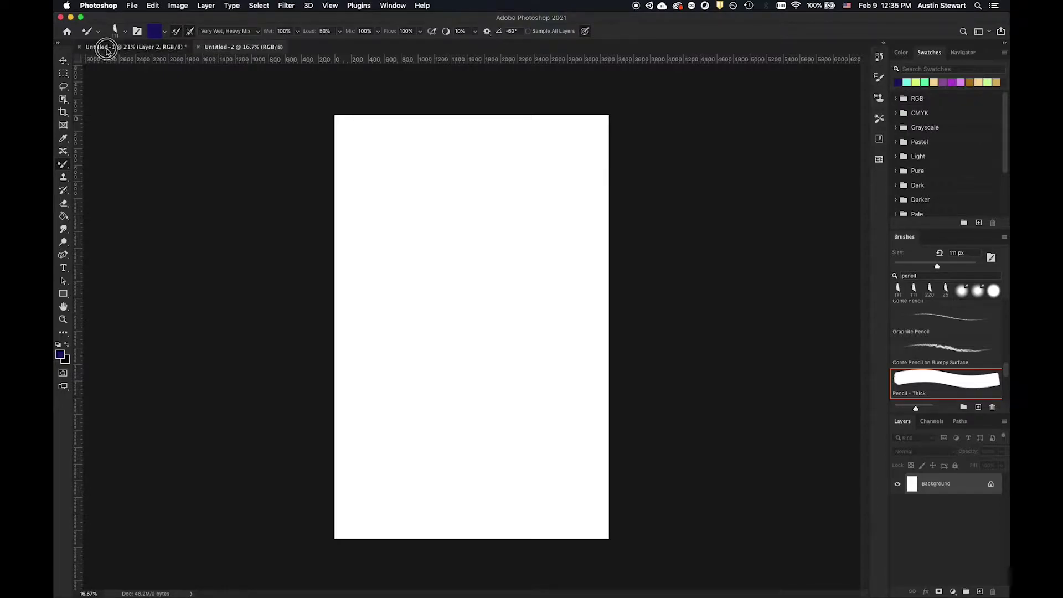
{"action": "left_click", "coordinate": [218, 47]}
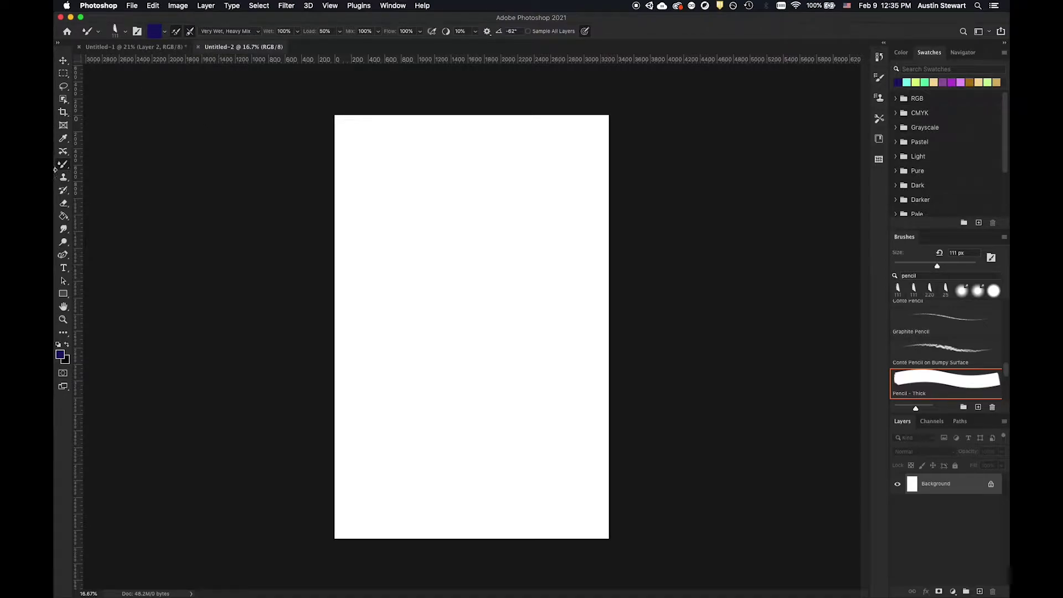
{"action": "left_click_drag", "start_coordinate": [63, 163], "coordinate": [98, 166]}
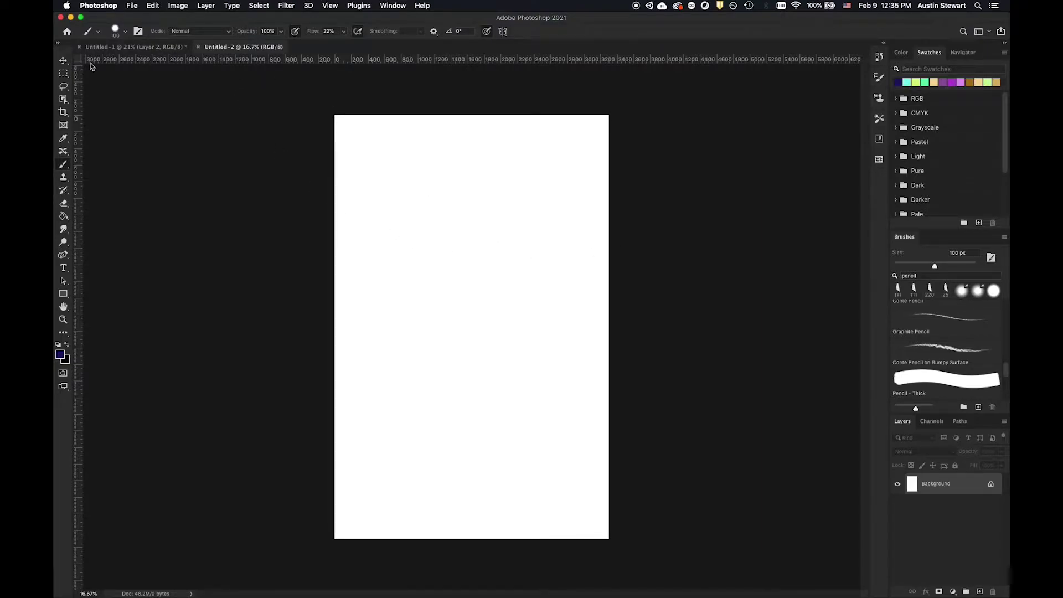
Paint three purple strokes, tilting the brush tip differently each time, including -57° and -116°.
{"action": "left_click", "coordinate": [116, 30]}
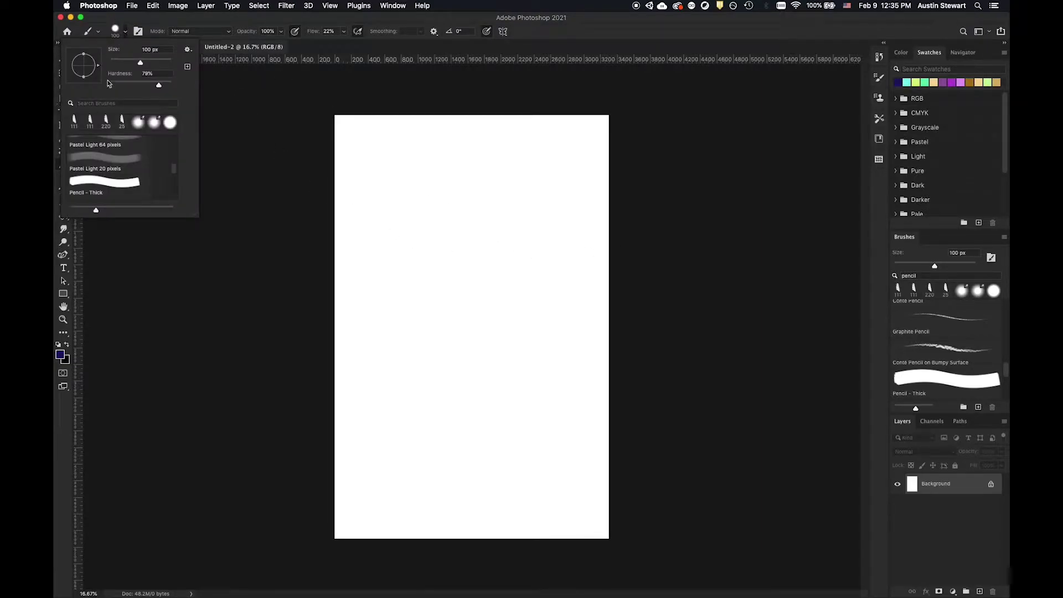
{"action": "mouse_move", "coordinate": [83, 79]}
{"action": "left_mouse_down"}
{"action": "mouse_move", "coordinate": [101, 69]}
{"action": "mouse_move", "coordinate": [82, 54]}
{"action": "mouse_move", "coordinate": [96, 74]}
{"action": "mouse_move", "coordinate": [91, 67]}
{"action": "left_mouse_up"}
{"action": "left_click_drag", "start_coordinate": [378, 144], "coordinate": [556, 150]}
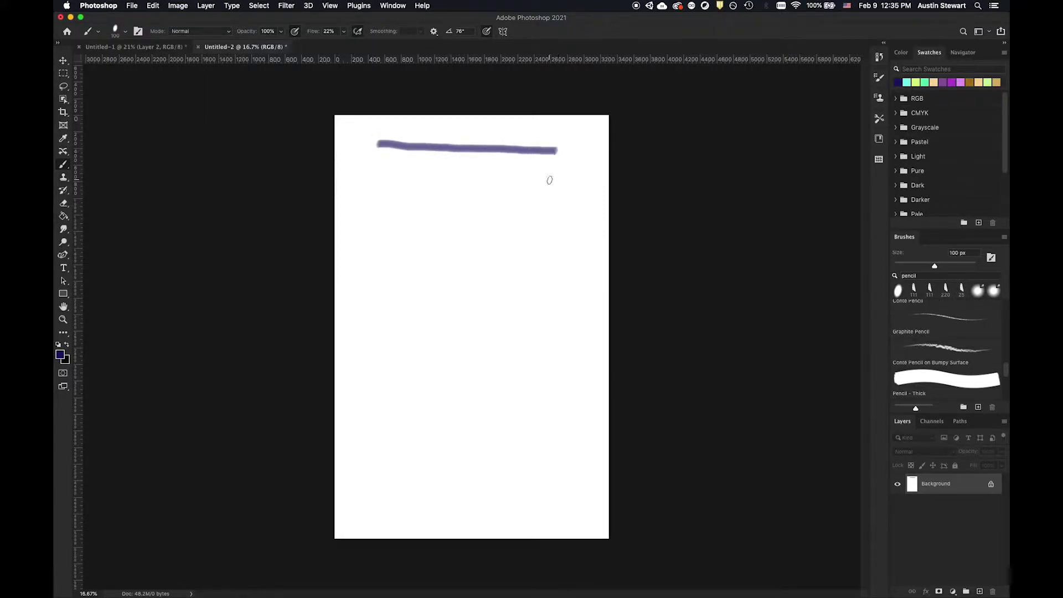
{"action": "left_click", "coordinate": [115, 32]}
{"action": "mouse_move", "coordinate": [96, 66]}
{"action": "left_mouse_down"}
{"action": "mouse_move", "coordinate": [84, 47]}
{"action": "mouse_move", "coordinate": [75, 61]}
{"action": "mouse_move", "coordinate": [91, 79]}
{"action": "left_mouse_up"}
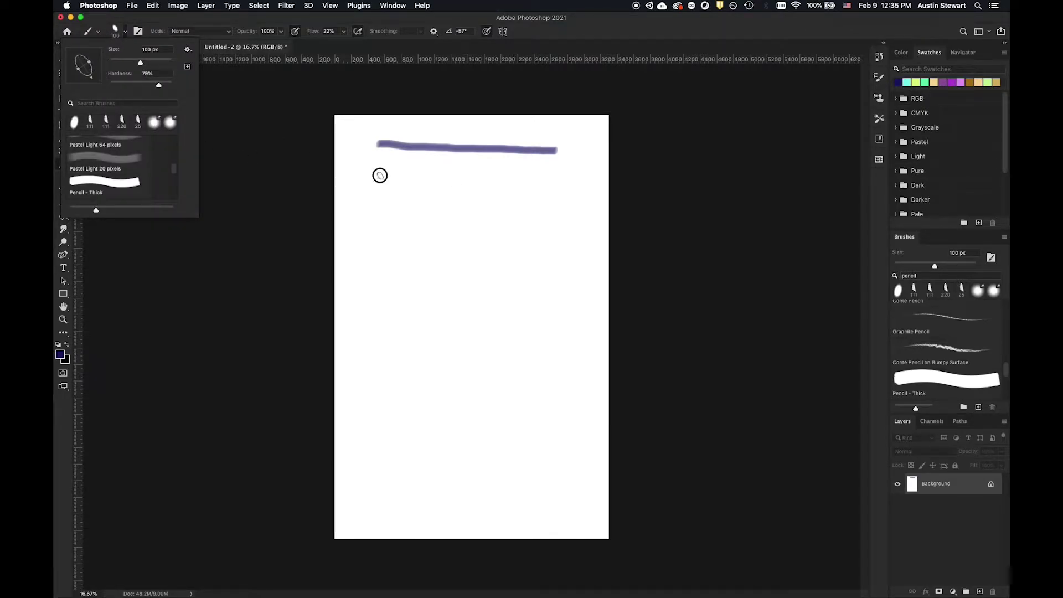
{"action": "left_click_drag", "start_coordinate": [379, 175], "coordinate": [480, 190]}
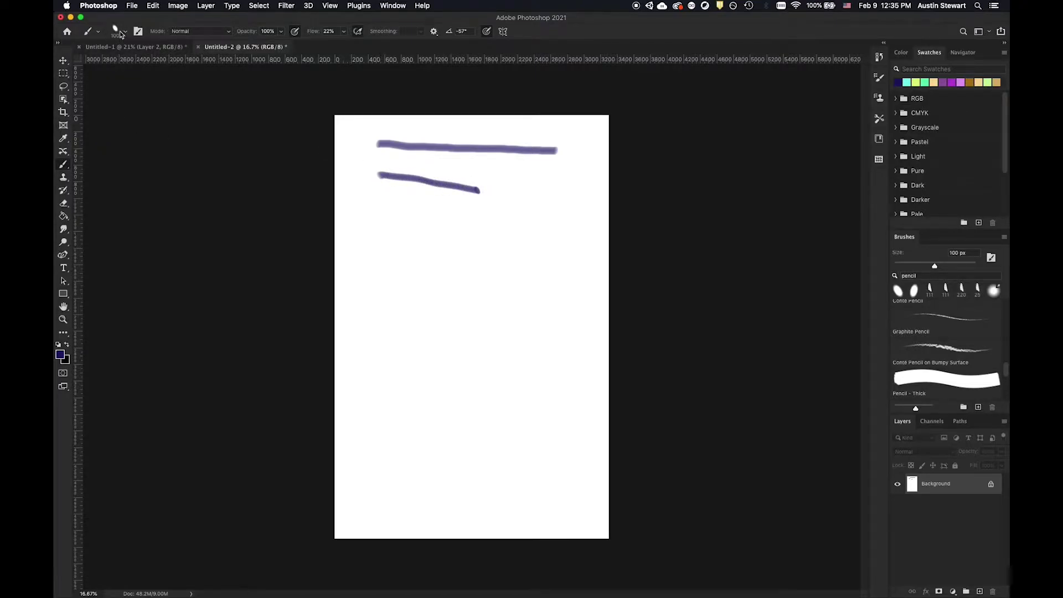
{"action": "left_click", "coordinate": [120, 33]}
{"action": "left_click_drag", "start_coordinate": [92, 84], "coordinate": [77, 78]}
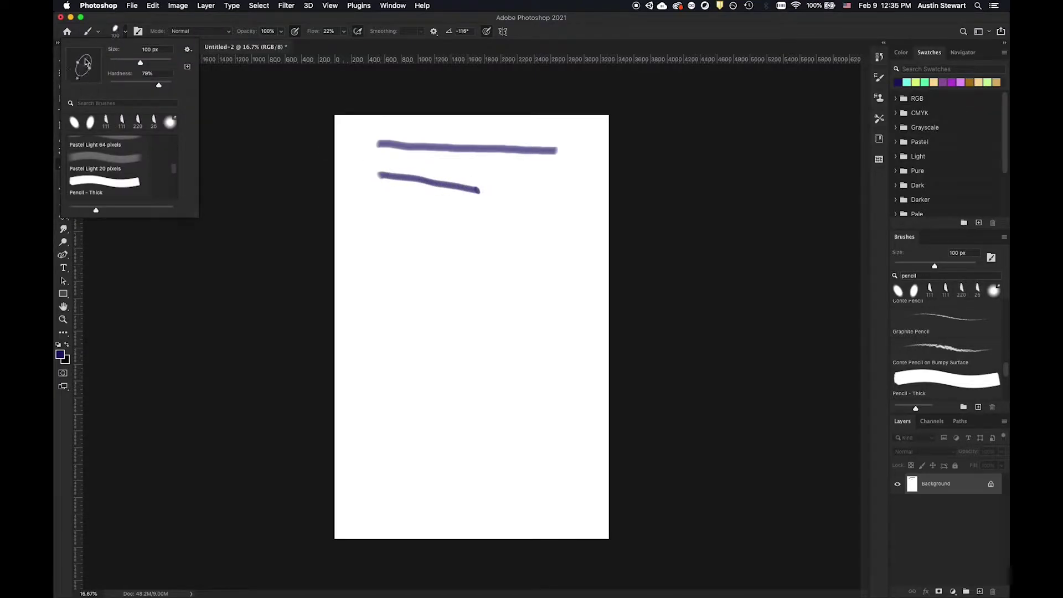
{"action": "mouse_move", "coordinate": [378, 208]}
{"action": "left_mouse_down"}
{"action": "mouse_move", "coordinate": [548, 211]}
{"action": "mouse_move", "coordinate": [388, 210]}
{"action": "mouse_move", "coordinate": [420, 311]}
{"action": "mouse_move", "coordinate": [468, 249]}
{"action": "mouse_move", "coordinate": [602, 279]}
{"action": "left_mouse_up"}
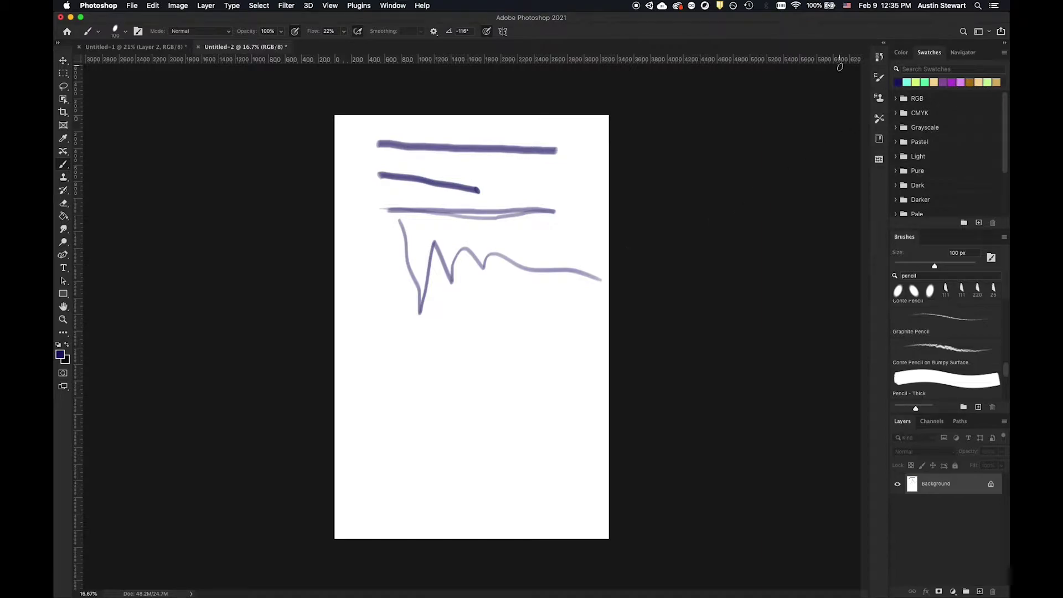
In Brush Settings, test wider dab spacing, settle on 5%, then paint a hairpin and a zigzag stroke.
{"action": "left_click", "coordinate": [880, 78]}
{"action": "left_click", "coordinate": [879, 78]}
{"action": "left_click", "coordinate": [877, 80]}
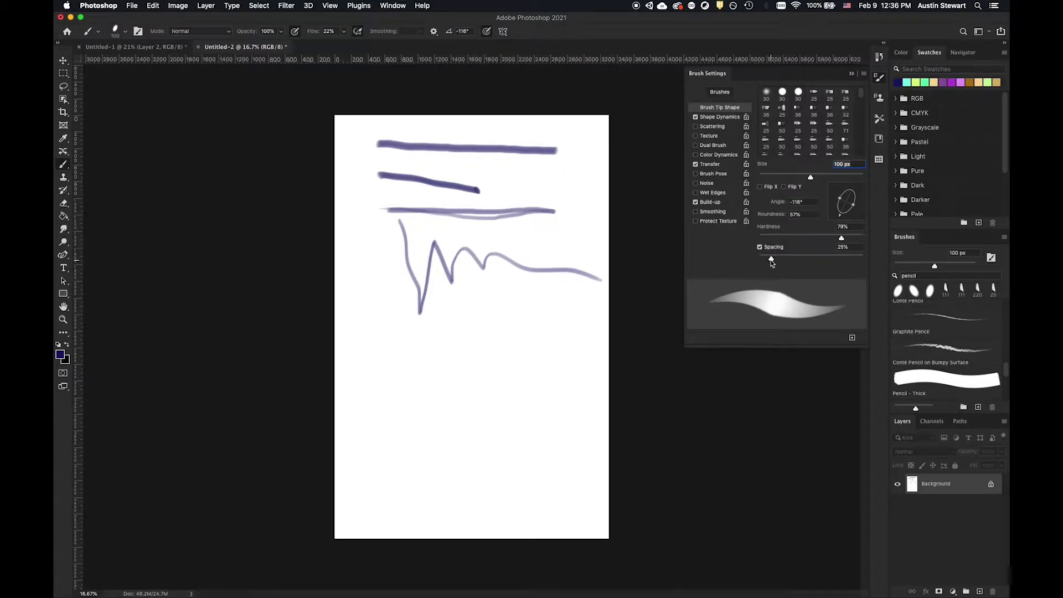
{"action": "left_click_drag", "start_coordinate": [771, 259], "coordinate": [819, 259]}
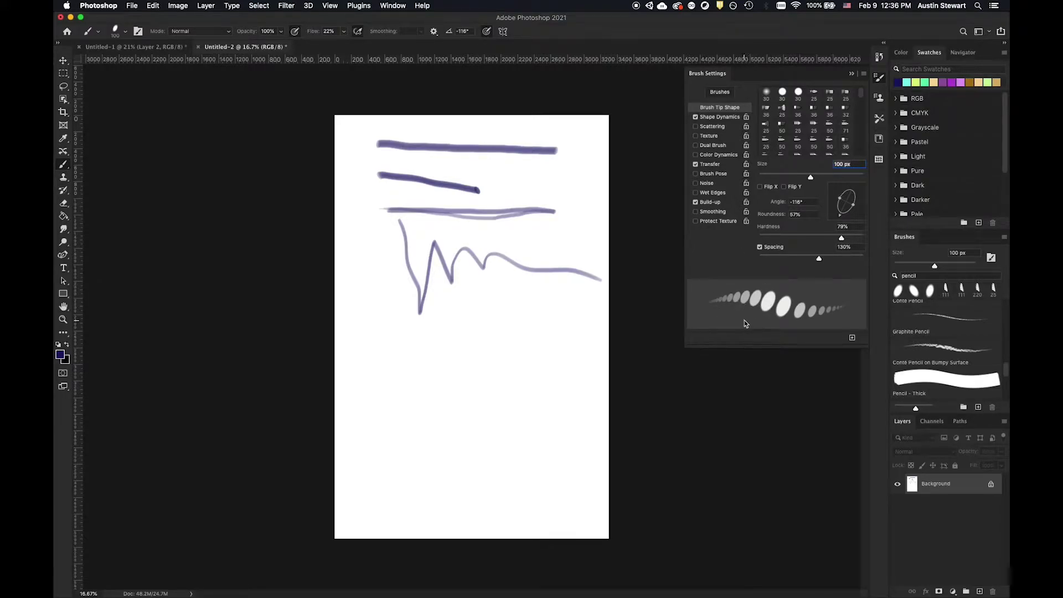
{"action": "left_click_drag", "start_coordinate": [819, 258], "coordinate": [760, 259]}
{"action": "mouse_move", "coordinate": [362, 327]}
{"action": "left_mouse_down"}
{"action": "mouse_move", "coordinate": [446, 339]}
{"action": "mouse_move", "coordinate": [550, 378]}
{"action": "mouse_move", "coordinate": [480, 379]}
{"action": "mouse_move", "coordinate": [396, 358]}
{"action": "left_mouse_up"}
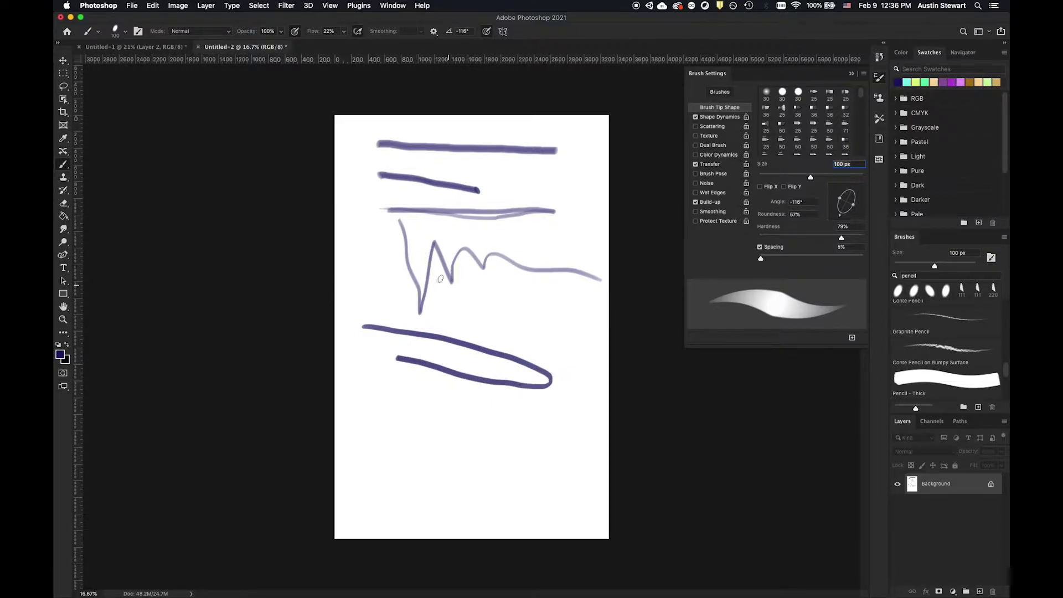
{"action": "mouse_move", "coordinate": [439, 300]}
{"action": "left_mouse_down"}
{"action": "mouse_move", "coordinate": [565, 318]}
{"action": "mouse_move", "coordinate": [463, 330]}
{"action": "left_mouse_up"}
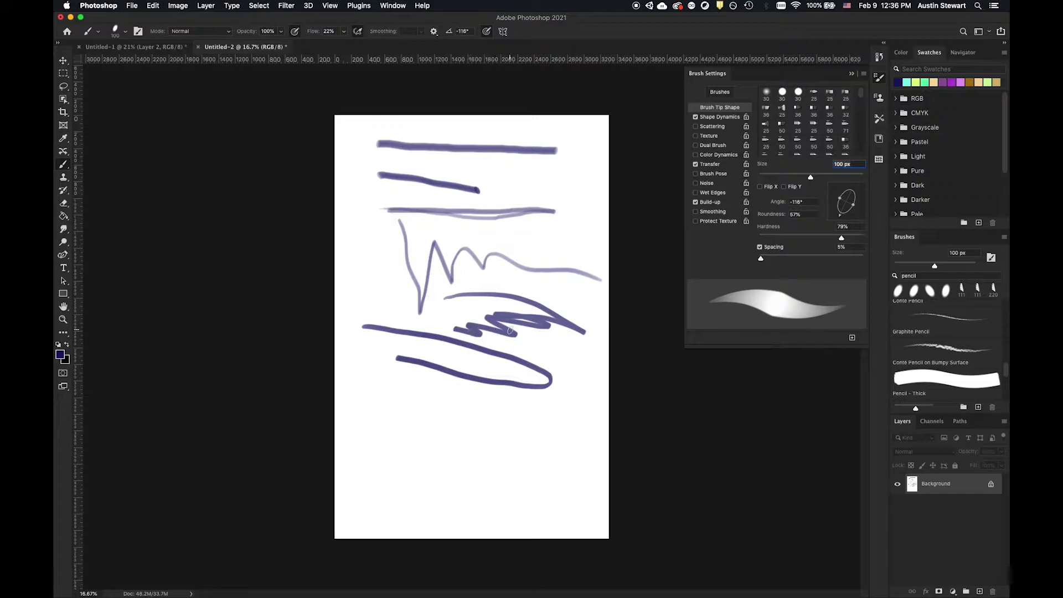
Zoom in, paint a hooked stroke, then set spacing to 100% and paint beaded strokes.
{"action": "scroll", "coordinate": [510, 331], "scroll_direction": "up", "scroll_amount": 6}
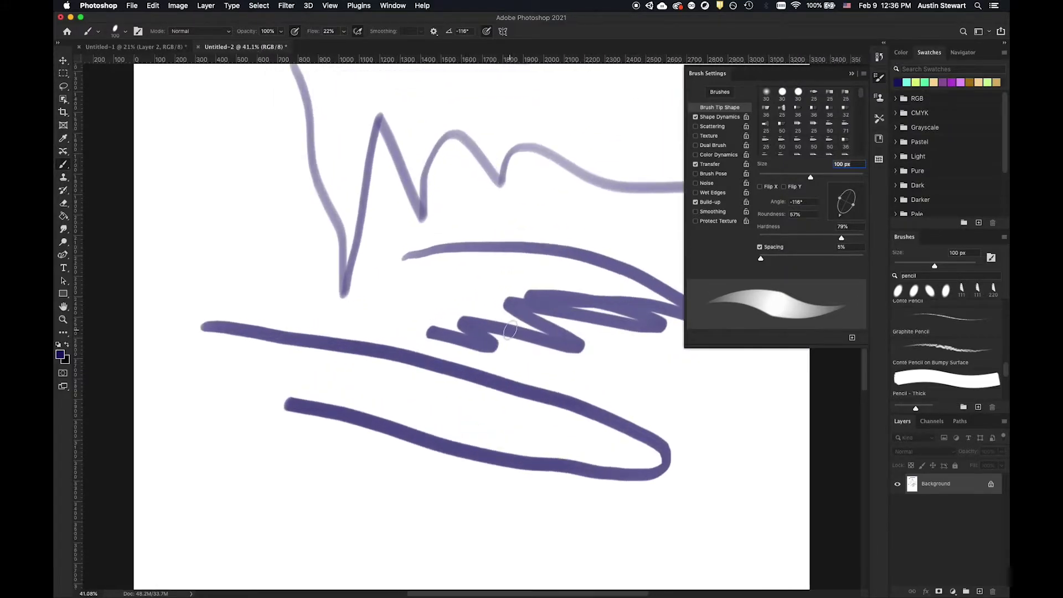
{"action": "scroll", "coordinate": [506, 344], "scroll_direction": "up", "scroll_amount": 3}
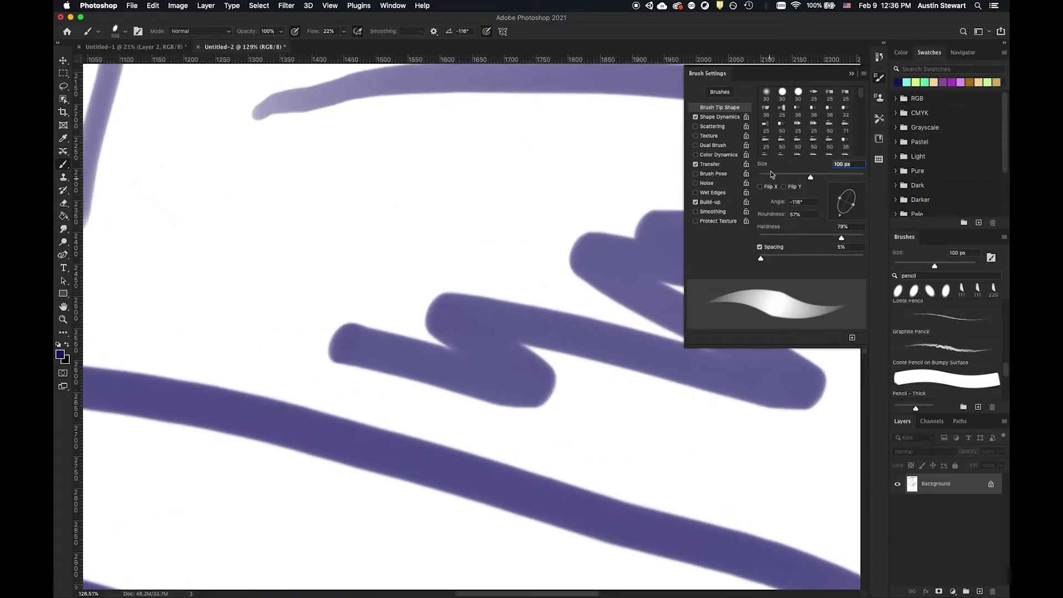
{"action": "mouse_move", "coordinate": [223, 193]}
{"action": "left_mouse_down"}
{"action": "mouse_move", "coordinate": [426, 156]}
{"action": "mouse_move", "coordinate": [541, 218]}
{"action": "mouse_move", "coordinate": [476, 230]}
{"action": "left_mouse_up"}
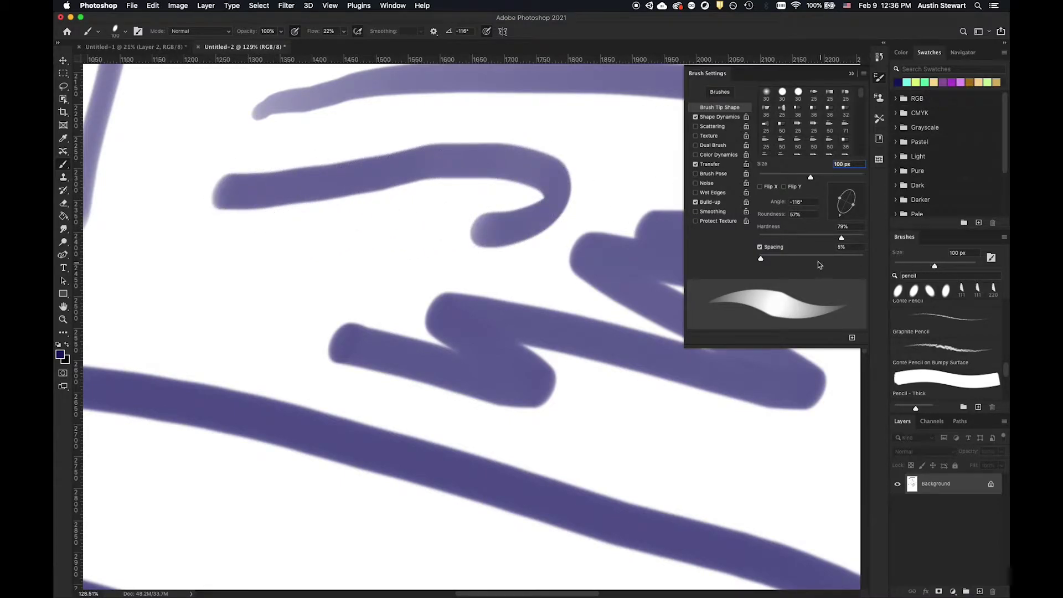
{"action": "left_click", "coordinate": [810, 256]}
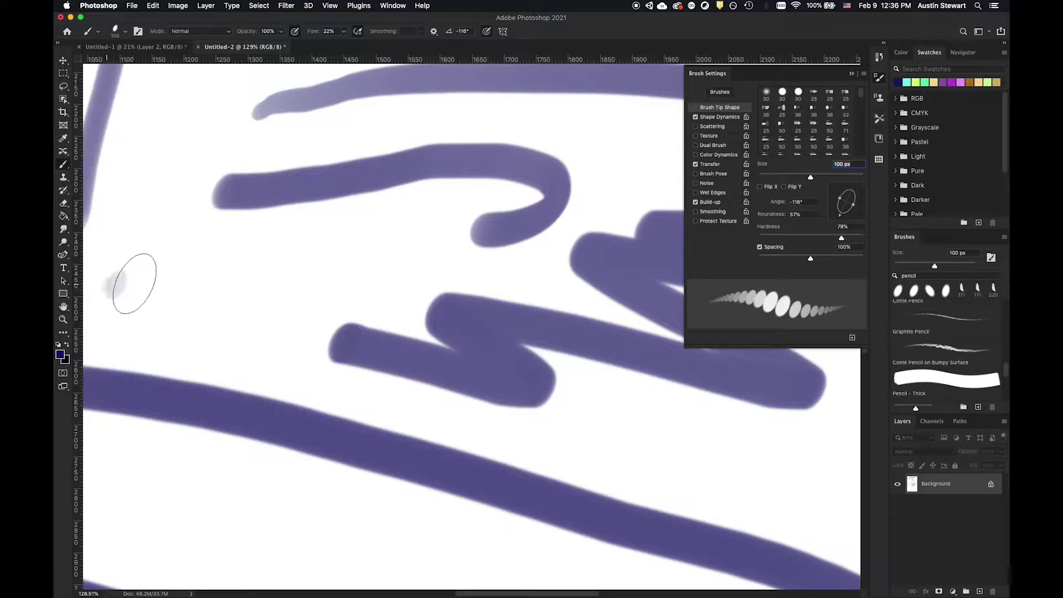
{"action": "mouse_move", "coordinate": [135, 283]}
{"action": "left_mouse_down"}
{"action": "mouse_move", "coordinate": [459, 207]}
{"action": "mouse_move", "coordinate": [534, 239]}
{"action": "mouse_move", "coordinate": [537, 279]}
{"action": "mouse_move", "coordinate": [136, 347]}
{"action": "mouse_move", "coordinate": [151, 387]}
{"action": "mouse_move", "coordinate": [394, 322]}
{"action": "mouse_move", "coordinate": [575, 297]}
{"action": "mouse_move", "coordinate": [736, 443]}
{"action": "left_mouse_up"}
{"action": "left_click", "coordinate": [642, 409]}
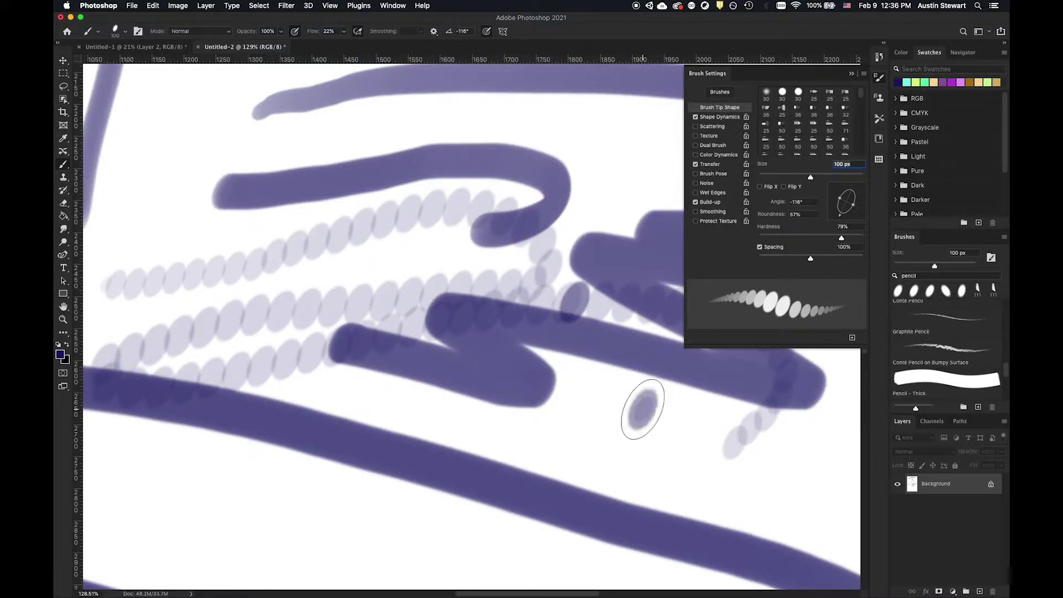
{"action": "mouse_move", "coordinate": [642, 409]}
{"action": "left_mouse_down"}
{"action": "mouse_move", "coordinate": [615, 429]}
{"action": "mouse_move", "coordinate": [499, 442]}
{"action": "mouse_move", "coordinate": [337, 415]}
{"action": "left_mouse_up"}
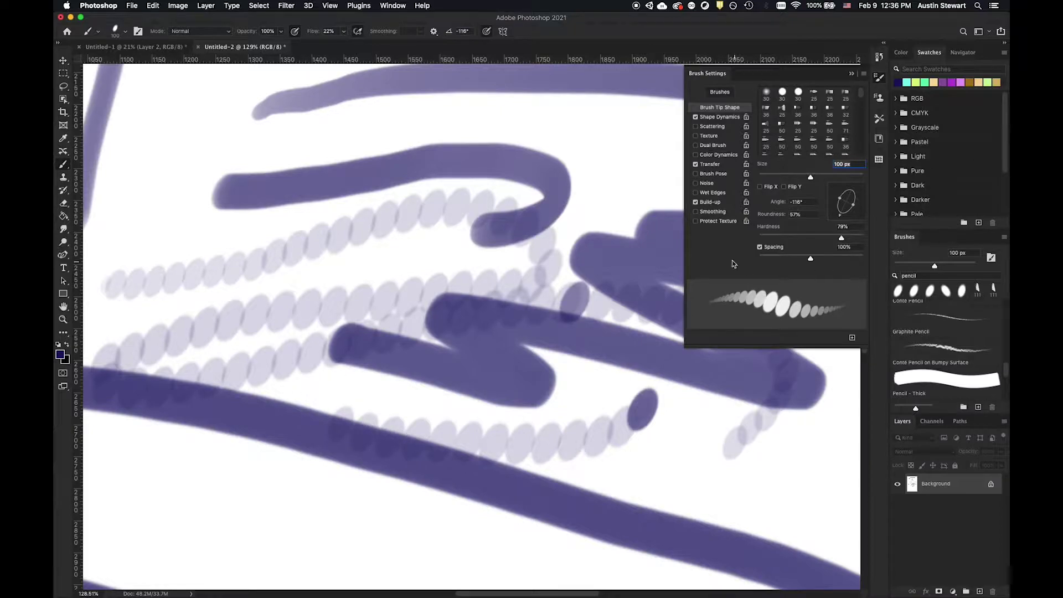
Set dab spacing to 25% and paint four more strokes across the canvas.
{"action": "left_click", "coordinate": [775, 258]}
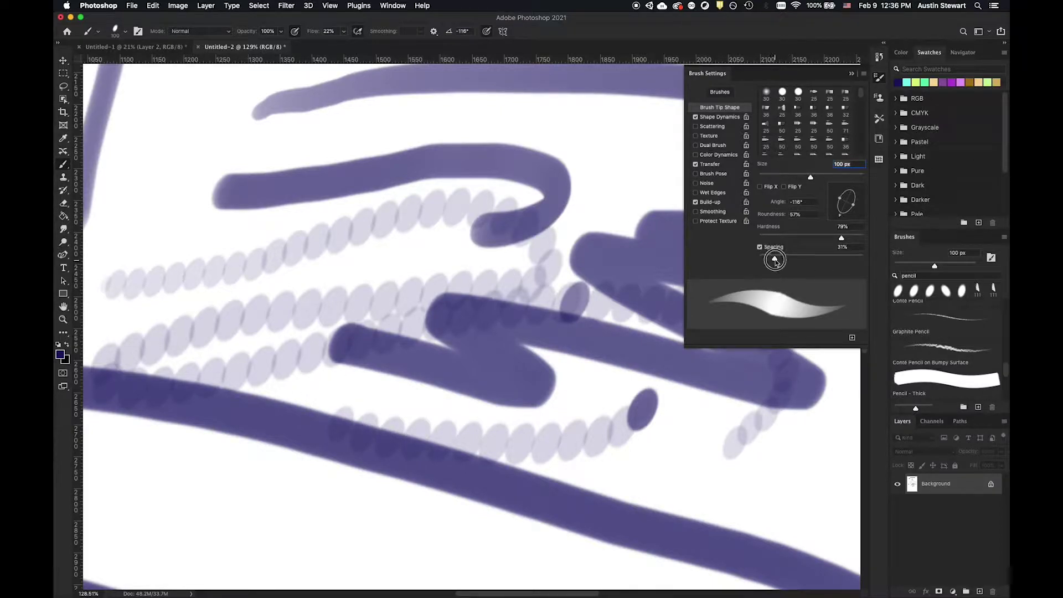
{"action": "left_click_drag", "start_coordinate": [775, 260], "coordinate": [770, 258]}
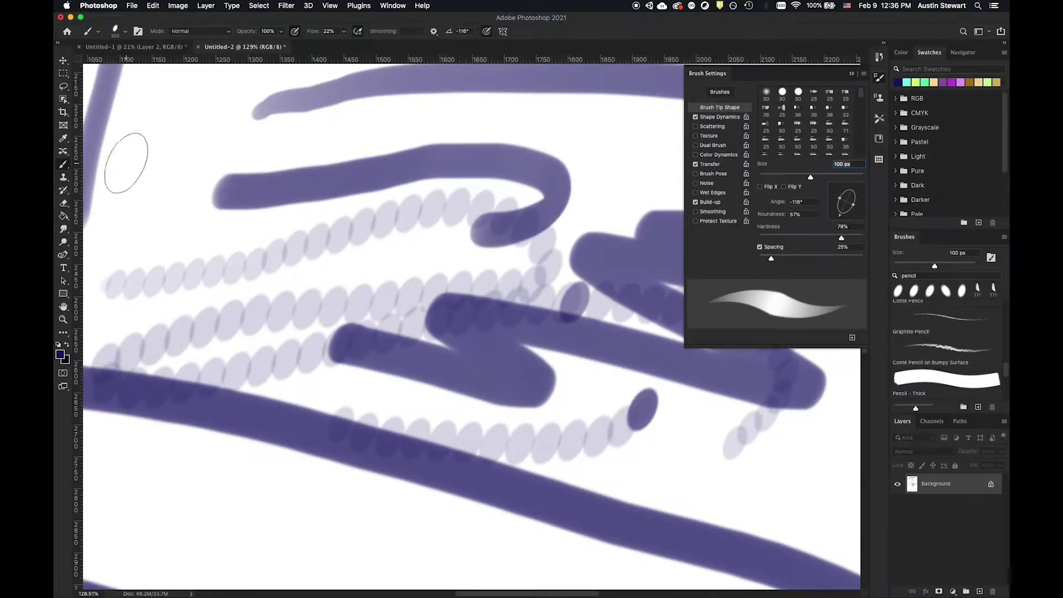
{"action": "mouse_move", "coordinate": [158, 161]}
{"action": "left_mouse_down"}
{"action": "mouse_move", "coordinate": [380, 113]}
{"action": "mouse_move", "coordinate": [490, 121]}
{"action": "mouse_move", "coordinate": [497, 136]}
{"action": "mouse_move", "coordinate": [214, 206]}
{"action": "mouse_move", "coordinate": [127, 246]}
{"action": "mouse_move", "coordinate": [127, 270]}
{"action": "mouse_move", "coordinate": [237, 310]}
{"action": "mouse_move", "coordinate": [359, 405]}
{"action": "mouse_move", "coordinate": [343, 388]}
{"action": "left_mouse_up"}
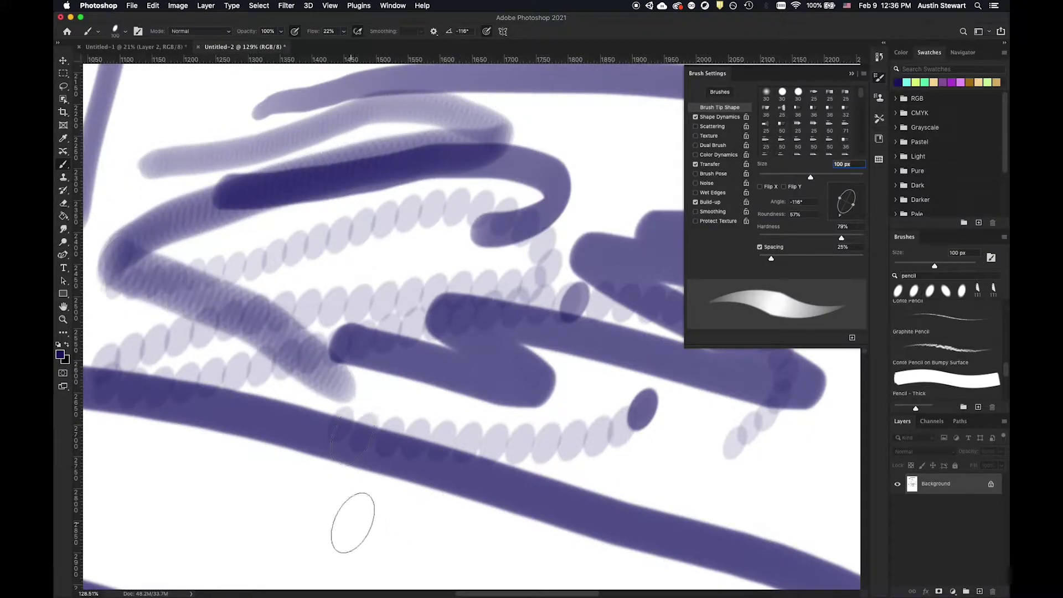
{"action": "mouse_move", "coordinate": [353, 522]}
{"action": "left_mouse_down"}
{"action": "mouse_move", "coordinate": [220, 487]}
{"action": "mouse_move", "coordinate": [99, 531]}
{"action": "mouse_move", "coordinate": [171, 451]}
{"action": "mouse_move", "coordinate": [464, 387]}
{"action": "left_mouse_up"}
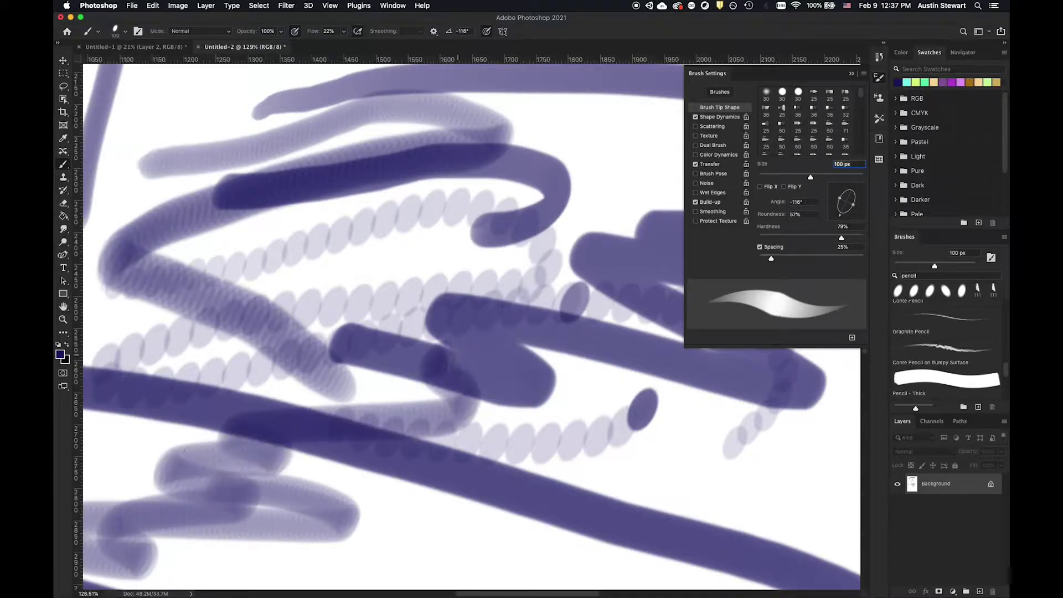
{"action": "mouse_move", "coordinate": [620, 337]}
{"action": "left_mouse_down"}
{"action": "mouse_move", "coordinate": [611, 89]}
{"action": "mouse_move", "coordinate": [503, 150]}
{"action": "left_mouse_up"}
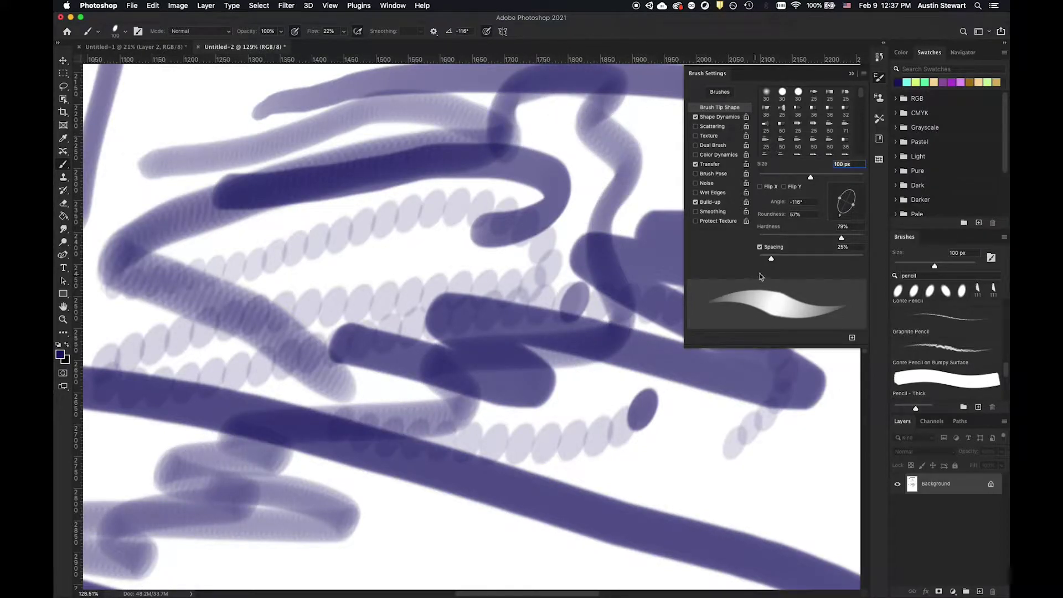
{"action": "mouse_move", "coordinate": [636, 233]}
{"action": "left_mouse_down"}
{"action": "mouse_move", "coordinate": [636, 167]}
{"action": "mouse_move", "coordinate": [554, 239]}
{"action": "left_mouse_up"}
Lower spacing to 19%, then to 1%, painting a short stroke and a long smooth stroke.
{"action": "left_click_drag", "start_coordinate": [773, 256], "coordinate": [763, 258]}
{"action": "left_click_drag", "start_coordinate": [702, 466], "coordinate": [672, 456]}
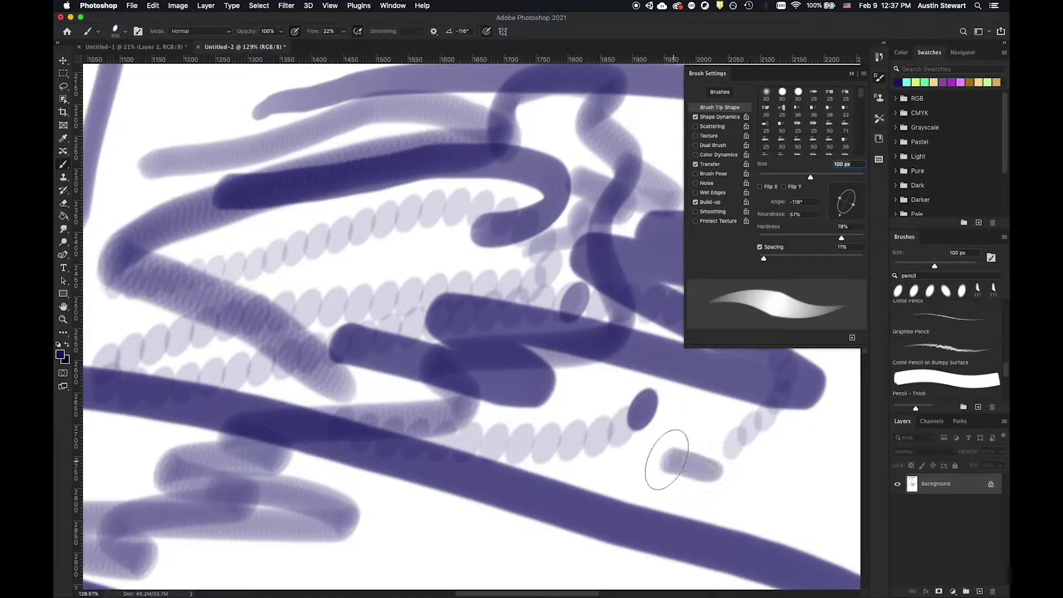
{"action": "left_click", "coordinate": [770, 258]}
{"action": "left_click_drag", "start_coordinate": [769, 258], "coordinate": [758, 258]}
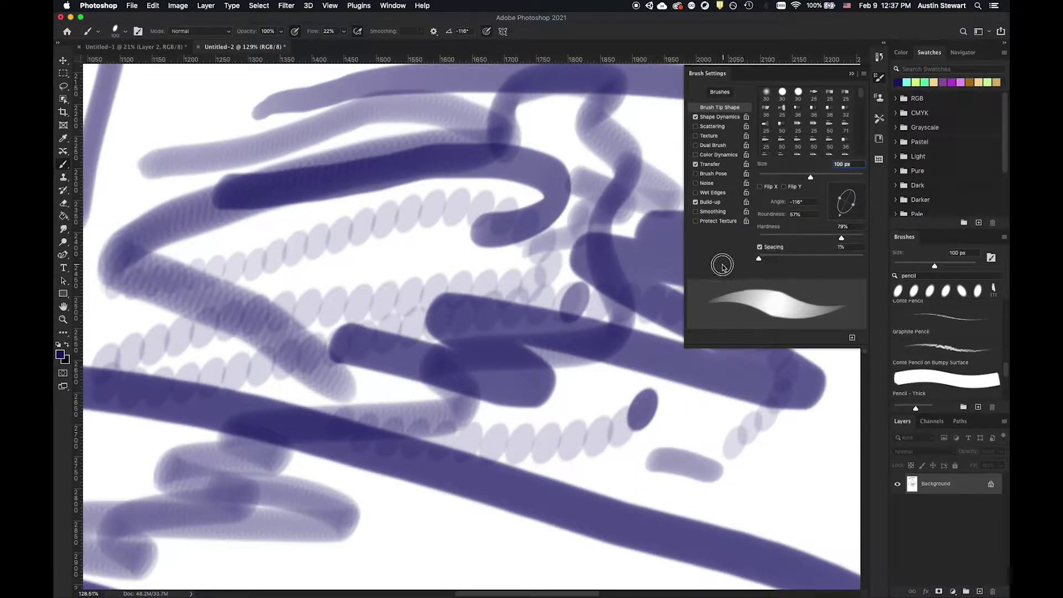
{"action": "mouse_move", "coordinate": [753, 472]}
{"action": "left_mouse_down"}
{"action": "mouse_move", "coordinate": [601, 465]}
{"action": "mouse_move", "coordinate": [473, 482]}
{"action": "mouse_move", "coordinate": [440, 529]}
{"action": "mouse_move", "coordinate": [368, 543]}
{"action": "mouse_move", "coordinate": [240, 493]}
{"action": "mouse_move", "coordinate": [101, 350]}
{"action": "mouse_move", "coordinate": [95, 230]}
{"action": "mouse_move", "coordinate": [275, 197]}
{"action": "mouse_move", "coordinate": [351, 232]}
{"action": "mouse_move", "coordinate": [124, 104]}
{"action": "mouse_move", "coordinate": [260, 113]}
{"action": "left_mouse_up"}
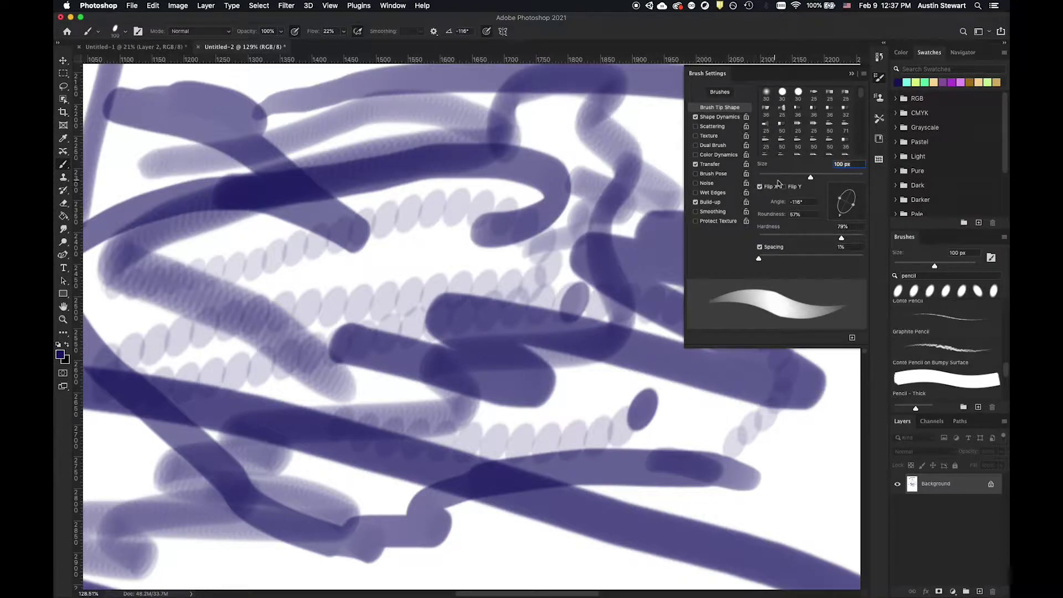
Turn off the brush tip's horizontal flip, after briefly toggling the vertical flip.
{"action": "left_click", "coordinate": [784, 187]}
{"action": "left_click", "coordinate": [782, 187]}
{"action": "left_click", "coordinate": [760, 187]}
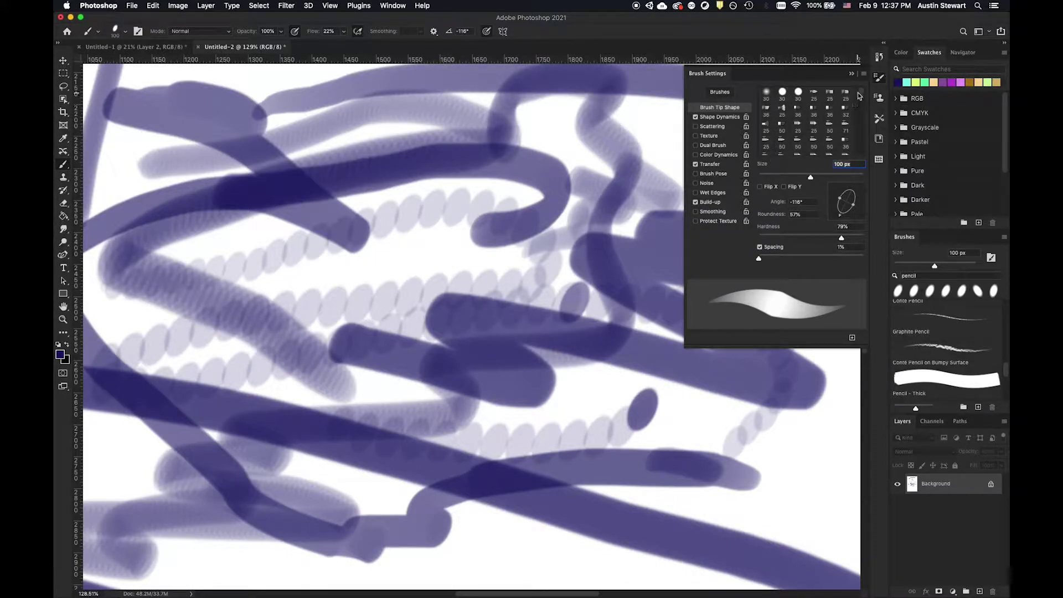
Pick the 47 px round brush tip, try 424 px, and return it to 47 px.
{"action": "left_click_drag", "start_coordinate": [862, 95], "coordinate": [874, 161]}
{"action": "left_click", "coordinate": [781, 145]}
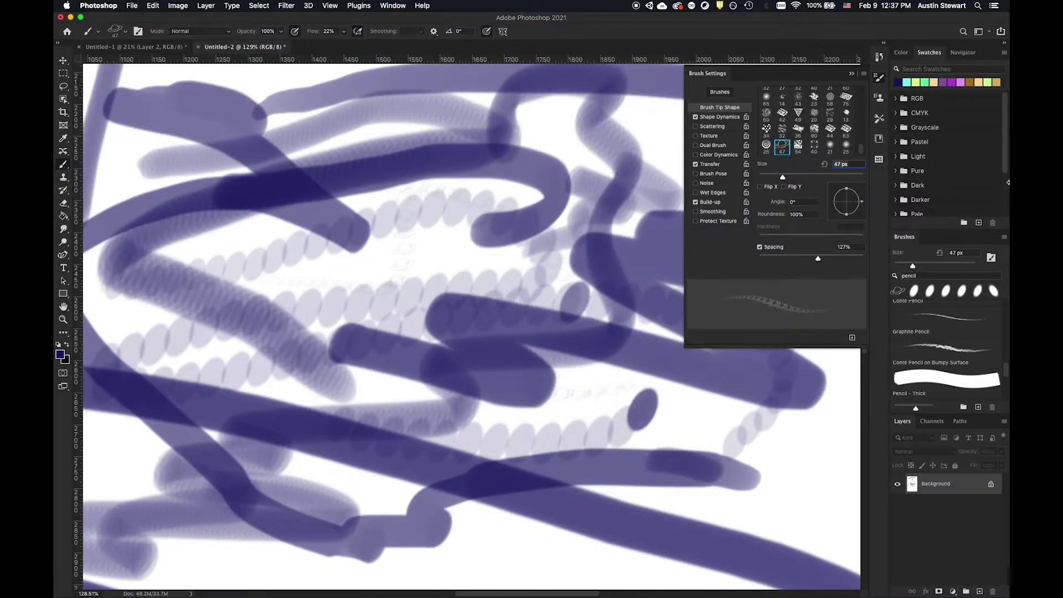
{"action": "left_click_drag", "start_coordinate": [805, 177], "coordinate": [848, 176]}
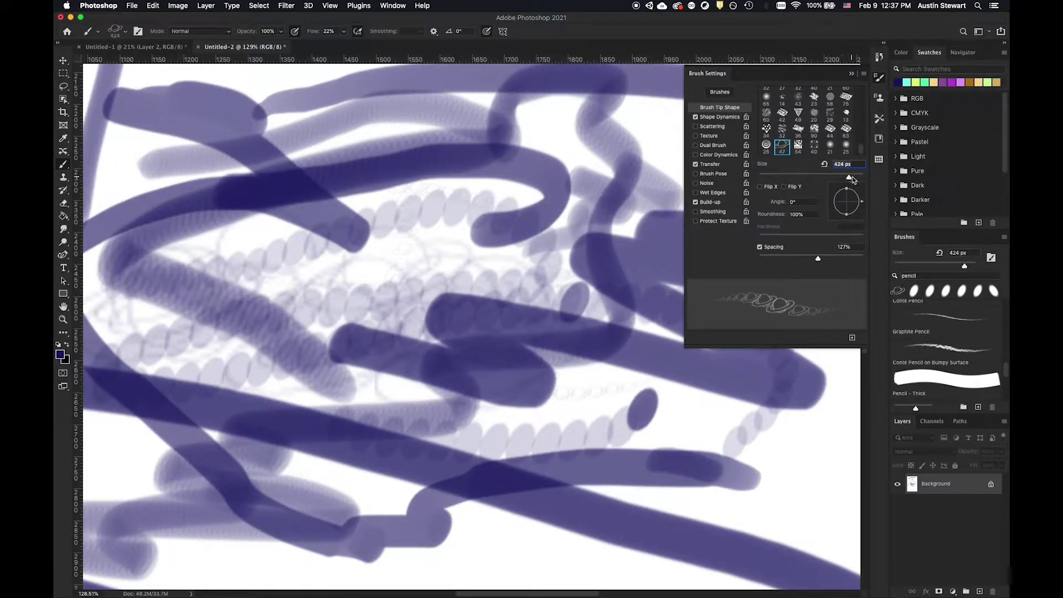
{"action": "left_click_drag", "start_coordinate": [848, 177], "coordinate": [782, 177]}
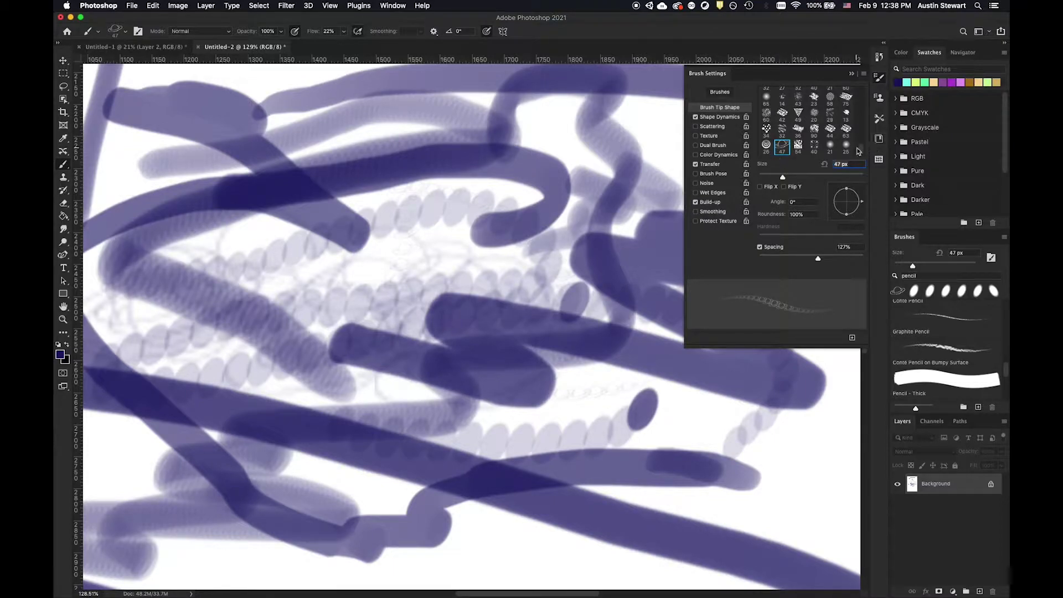
{"action": "scroll", "coordinate": [830, 128], "scroll_direction": "up", "scroll_amount": 5}
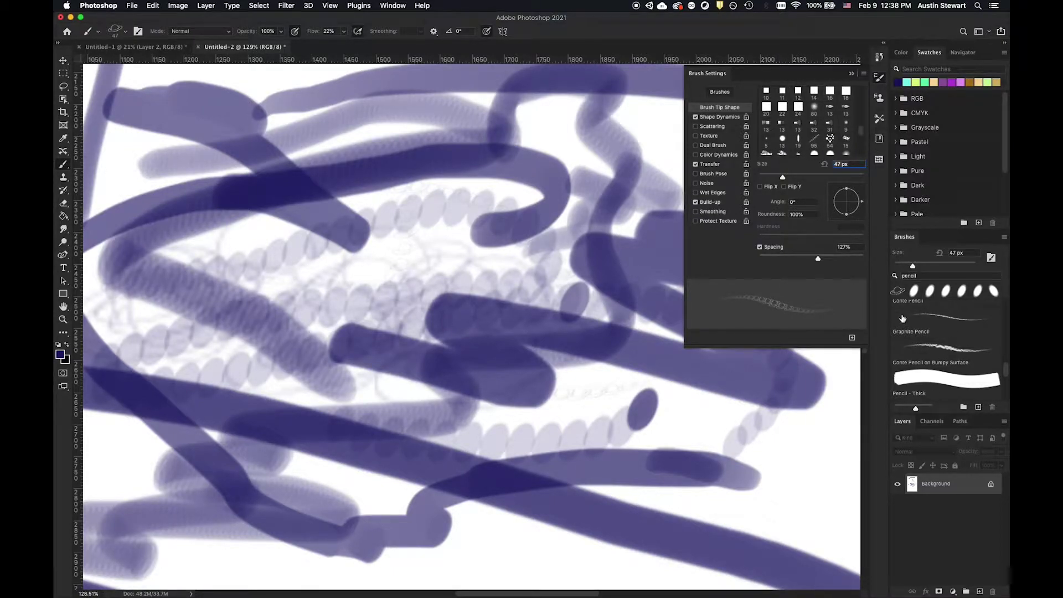
Select the Conte Pencil on Bumpy Surface preset, view its Shape Dynamics, and sketch a thin grey stroke.
{"action": "left_click", "coordinate": [935, 350]}
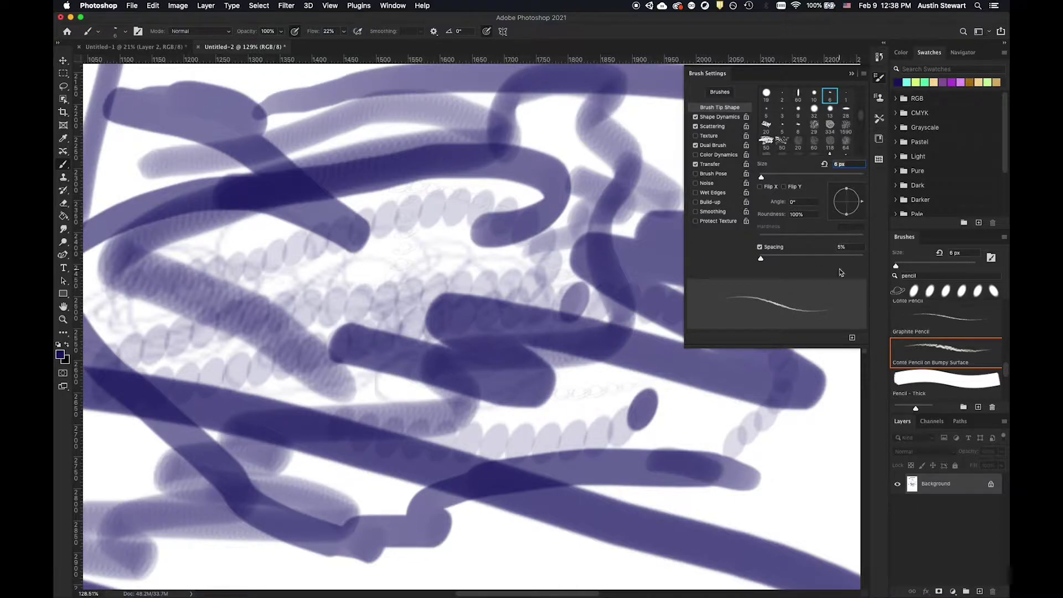
{"action": "left_click", "coordinate": [718, 116]}
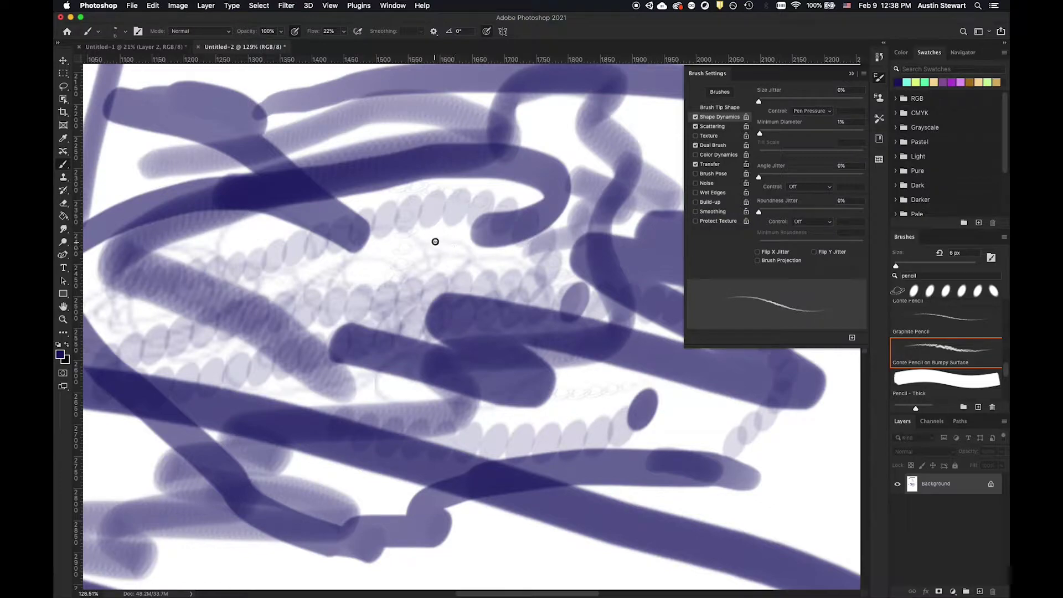
{"action": "mouse_move", "coordinate": [435, 241]}
{"action": "left_mouse_down"}
{"action": "mouse_move", "coordinate": [502, 305]}
{"action": "mouse_move", "coordinate": [423, 253]}
{"action": "mouse_move", "coordinate": [313, 292]}
{"action": "left_mouse_up"}
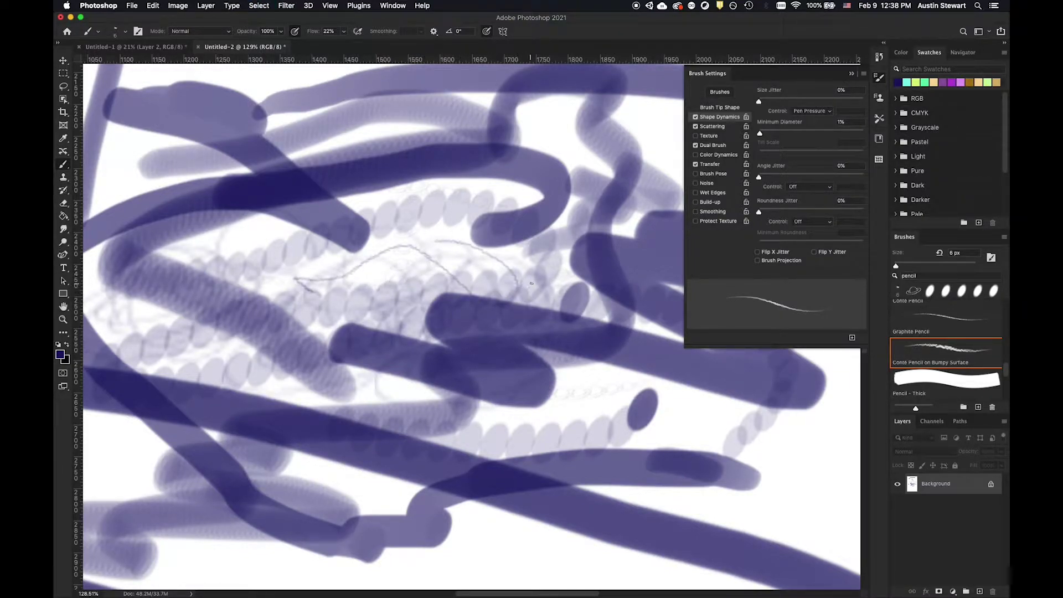
Fill the canvas with the dark navy foreground colour via the Fill dialog's Foreground Color contents.
{"action": "key", "text": "shift+BackSpace"}
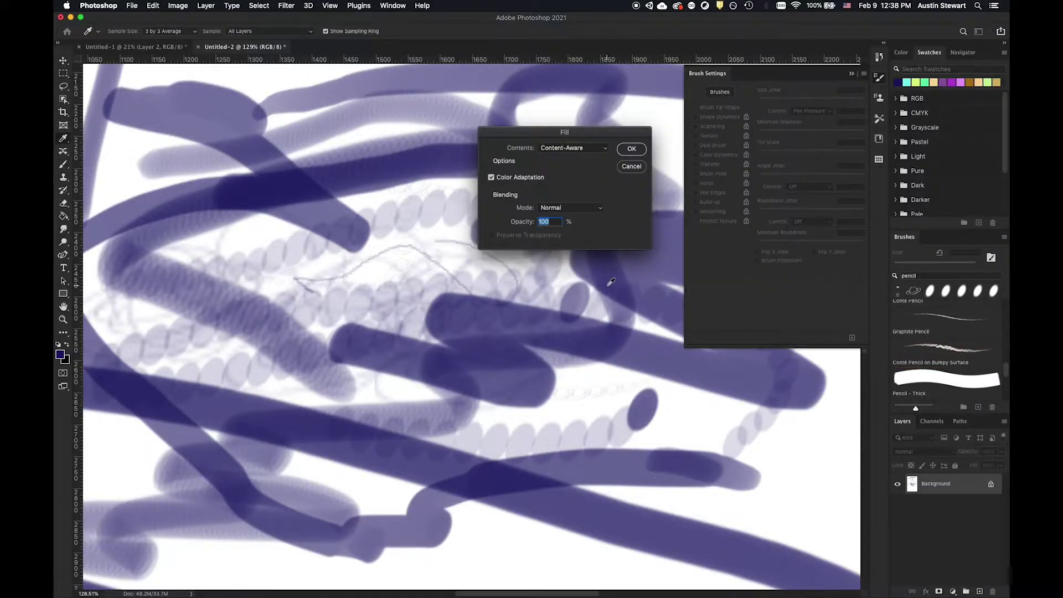
{"action": "left_click", "coordinate": [573, 147]}
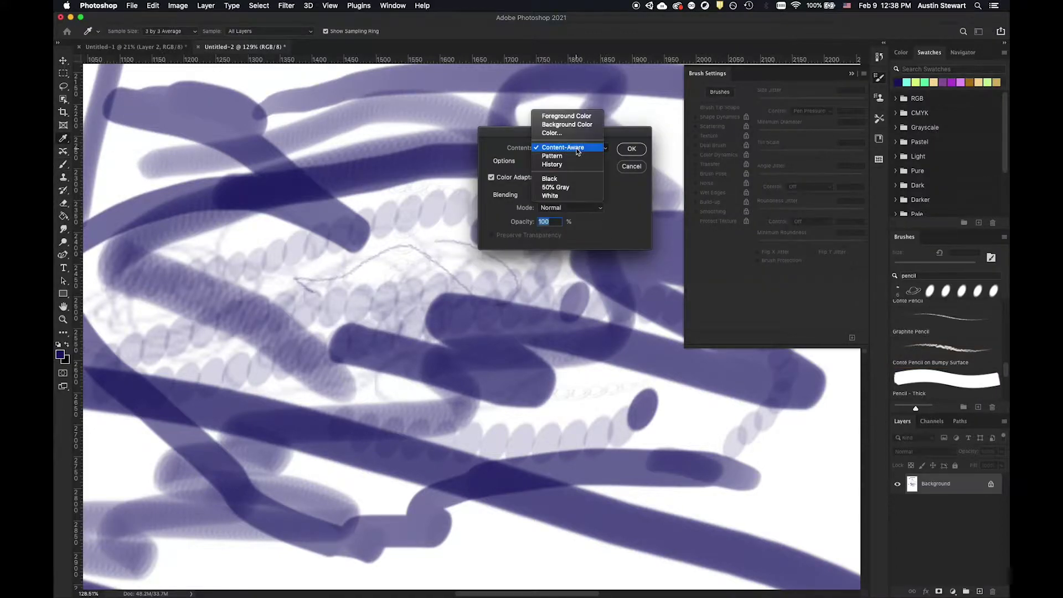
{"action": "left_click", "coordinate": [579, 112]}
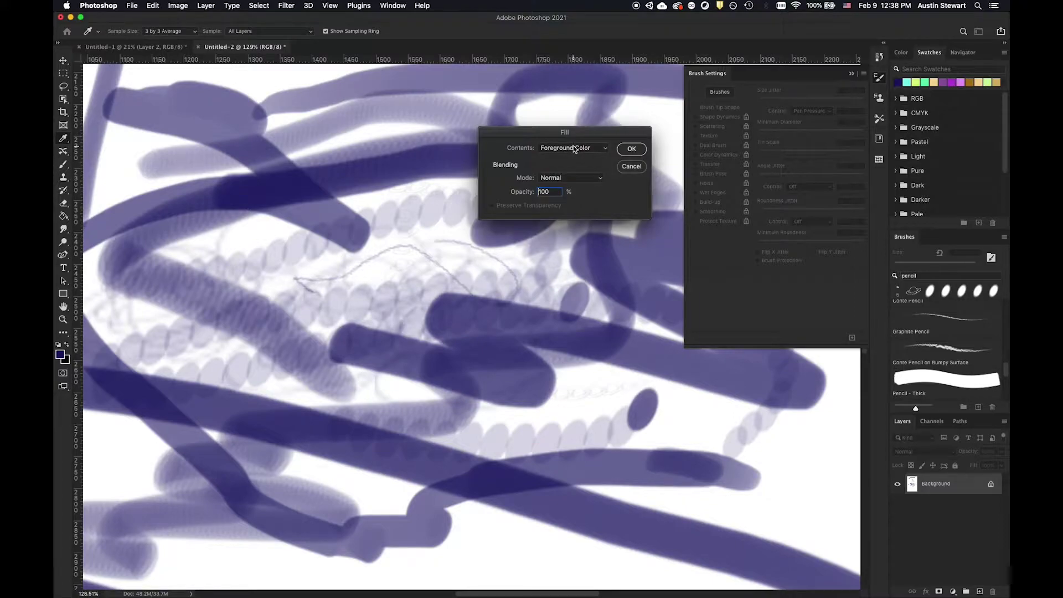
{"action": "left_click", "coordinate": [631, 148]}
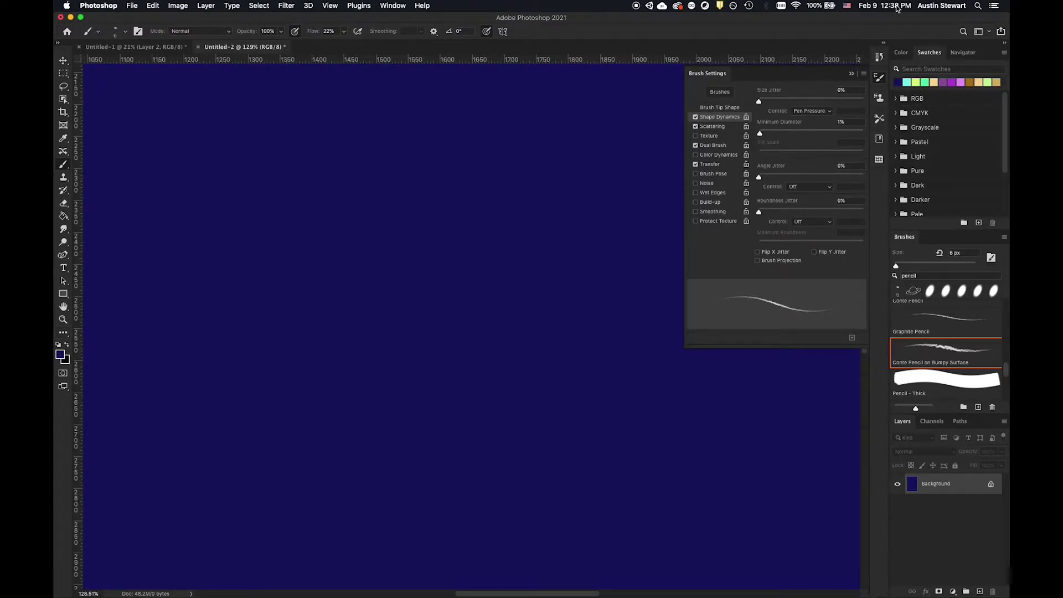
Set the foreground colour to near-white, then draw and undo a test pencil arc.
{"action": "left_click", "coordinate": [900, 53]}
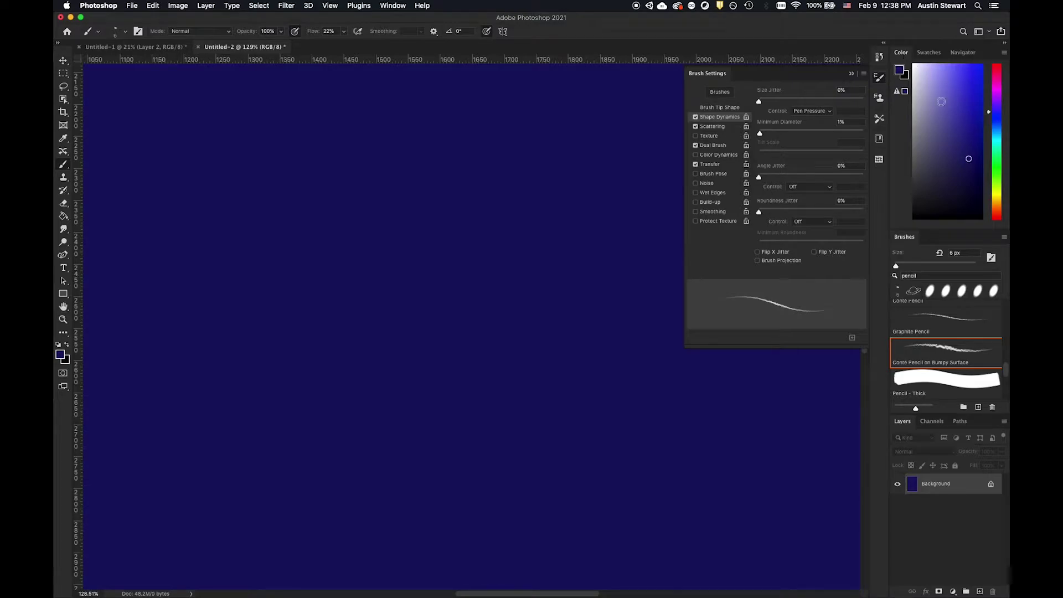
{"action": "left_click", "coordinate": [918, 76]}
{"action": "mouse_move", "coordinate": [340, 171]}
{"action": "left_mouse_down"}
{"action": "mouse_move", "coordinate": [529, 241]}
{"action": "mouse_move", "coordinate": [450, 309]}
{"action": "left_mouse_up"}
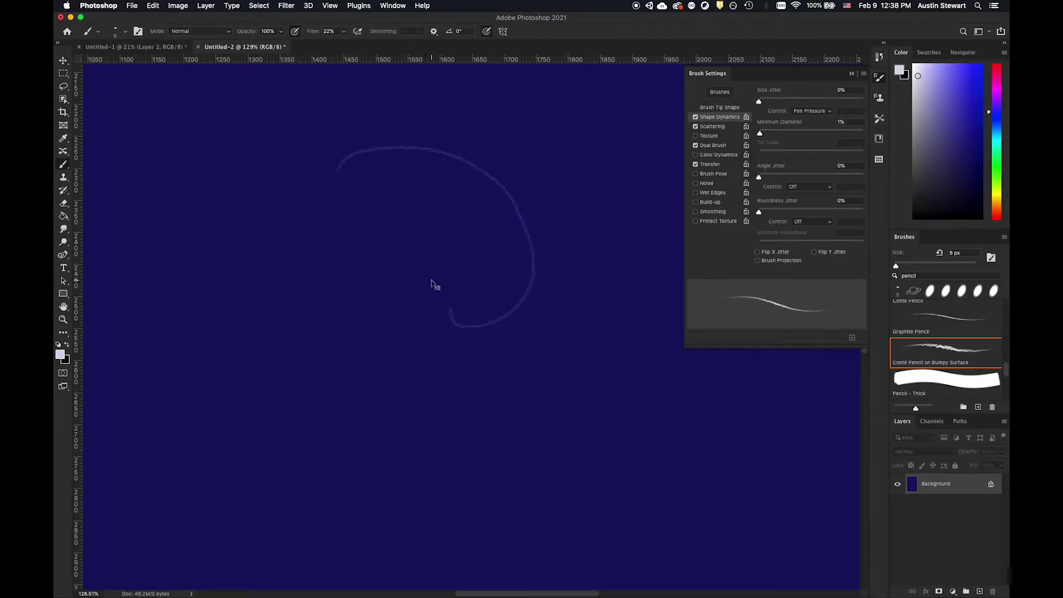
{"action": "key", "text": "super+z"}
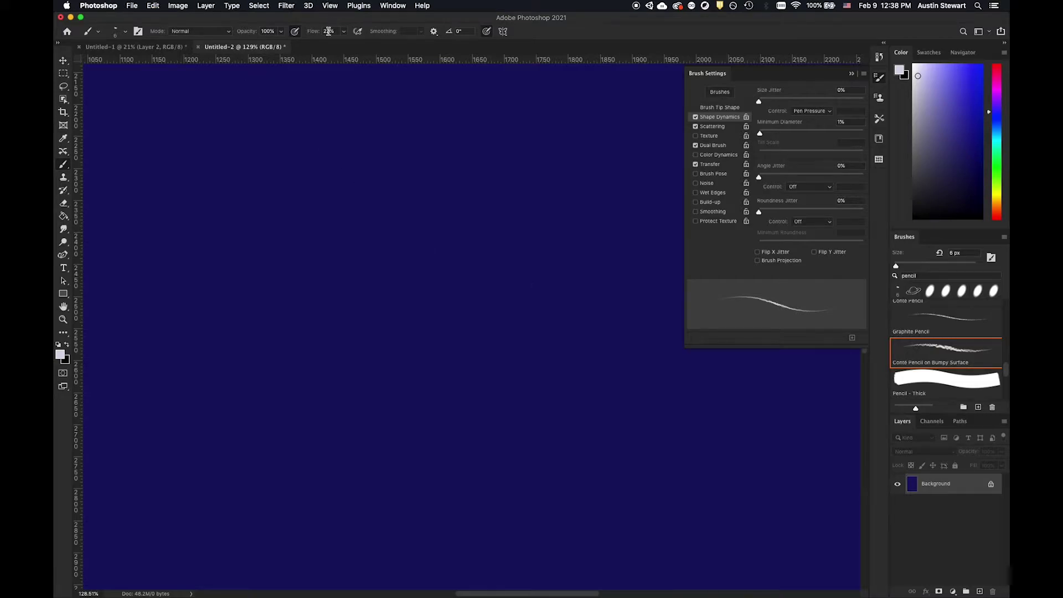
Set flow to 100% and turn off pressure-controlled size, then draw a looping pale pencil stroke.
{"action": "left_click", "coordinate": [343, 32]}
{"action": "left_click_drag", "start_coordinate": [343, 43], "coordinate": [380, 42]}
{"action": "key", "text": "Return"}
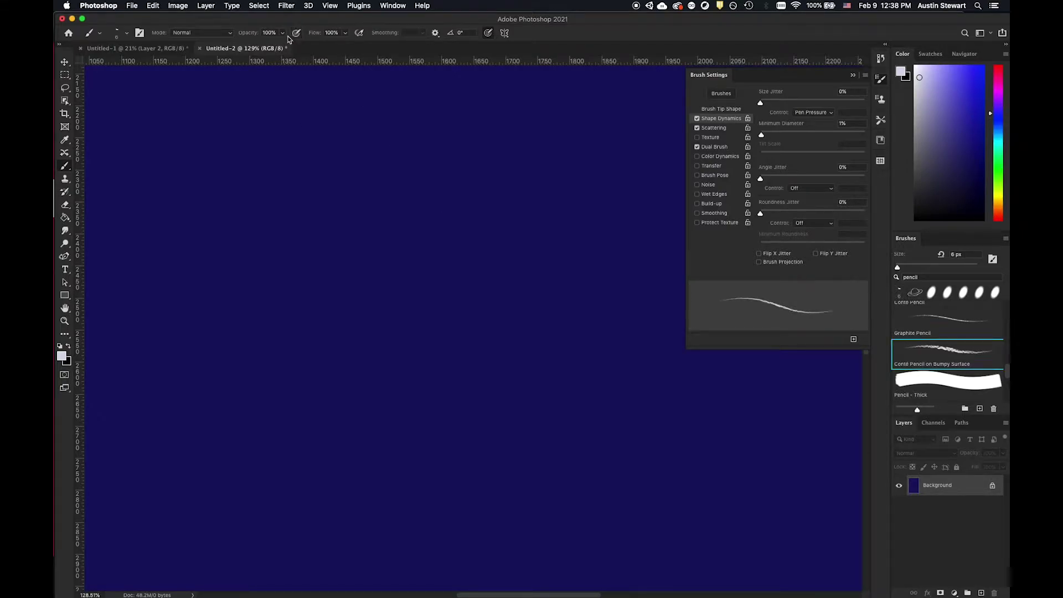
{"action": "left_click", "coordinate": [487, 34]}
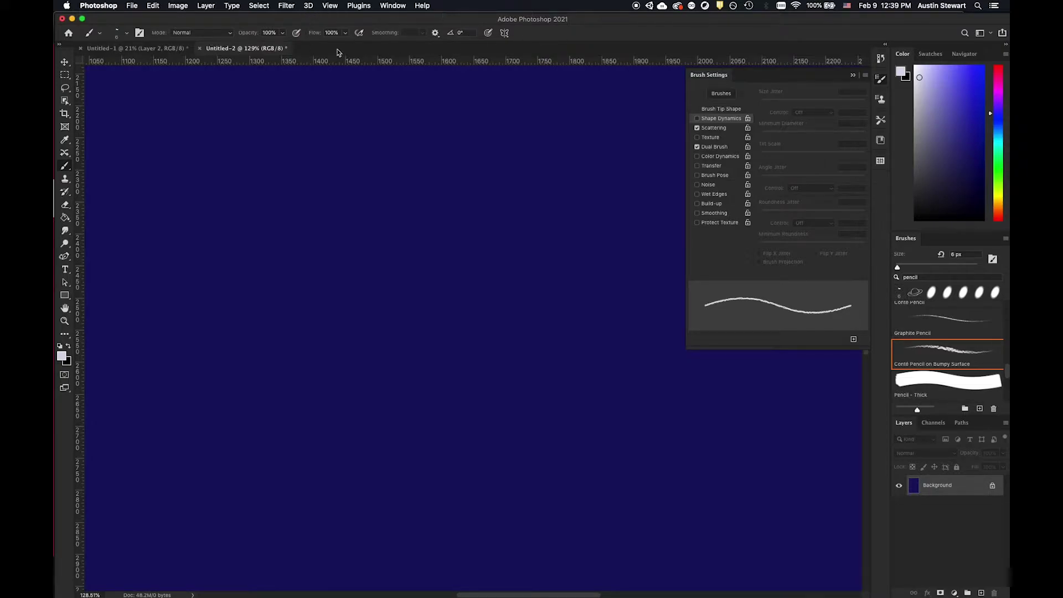
{"action": "mouse_move", "coordinate": [291, 165]}
{"action": "left_mouse_down"}
{"action": "mouse_move", "coordinate": [380, 138]}
{"action": "mouse_move", "coordinate": [543, 244]}
{"action": "mouse_move", "coordinate": [321, 204]}
{"action": "mouse_move", "coordinate": [389, 278]}
{"action": "mouse_move", "coordinate": [287, 353]}
{"action": "mouse_move", "coordinate": [290, 320]}
{"action": "left_mouse_up"}
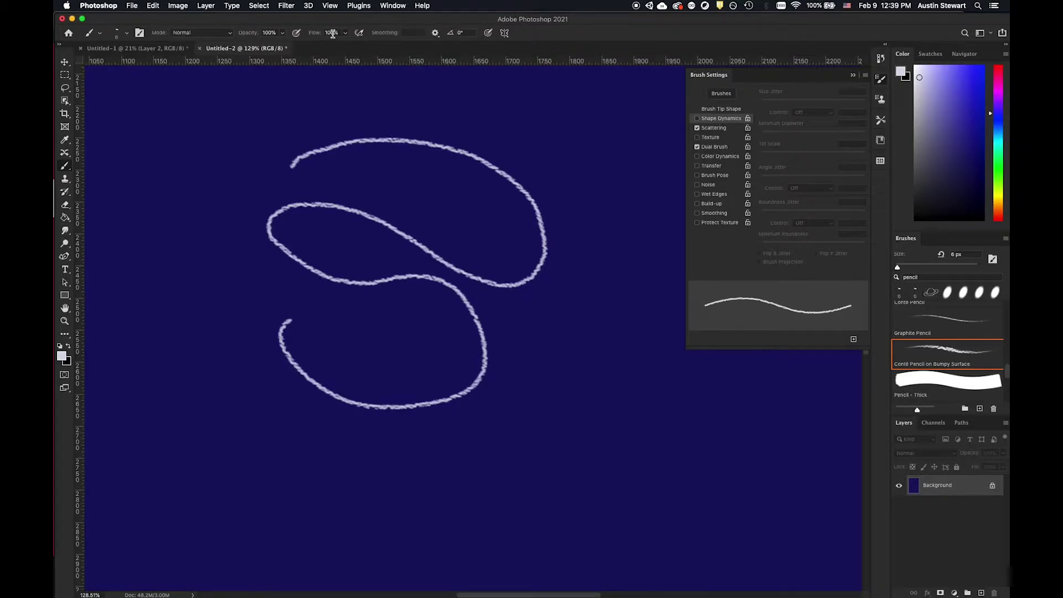
{"action": "left_click", "coordinate": [297, 35]}
{"action": "left_click", "coordinate": [297, 35]}
Re-enable pressure for size, set Size Jitter to 44%, and paint a jittered stroke down the right.
{"action": "left_click", "coordinate": [488, 35]}
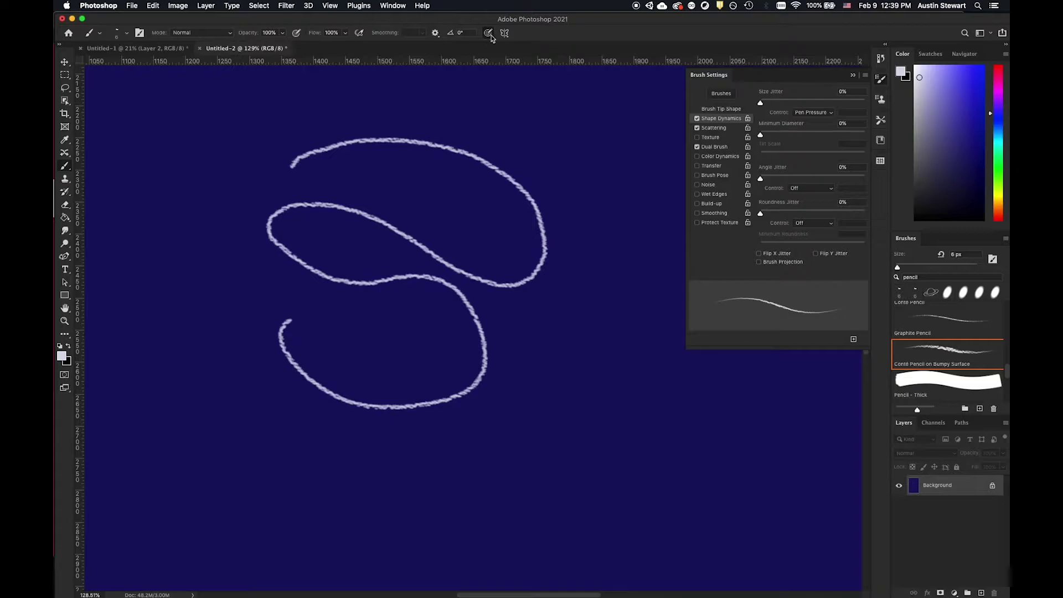
{"action": "left_click", "coordinate": [489, 36]}
{"action": "left_click", "coordinate": [486, 35]}
{"action": "left_click_drag", "start_coordinate": [761, 104], "coordinate": [823, 103]}
{"action": "mouse_move", "coordinate": [477, 114]}
{"action": "left_mouse_down"}
{"action": "mouse_move", "coordinate": [526, 118]}
{"action": "mouse_move", "coordinate": [614, 151]}
{"action": "mouse_move", "coordinate": [655, 213]}
{"action": "mouse_move", "coordinate": [657, 296]}
{"action": "mouse_move", "coordinate": [633, 370]}
{"action": "mouse_move", "coordinate": [602, 337]}
{"action": "mouse_move", "coordinate": [560, 239]}
{"action": "mouse_move", "coordinate": [589, 225]}
{"action": "mouse_move", "coordinate": [565, 448]}
{"action": "mouse_move", "coordinate": [434, 444]}
{"action": "mouse_move", "coordinate": [547, 368]}
{"action": "left_mouse_up"}
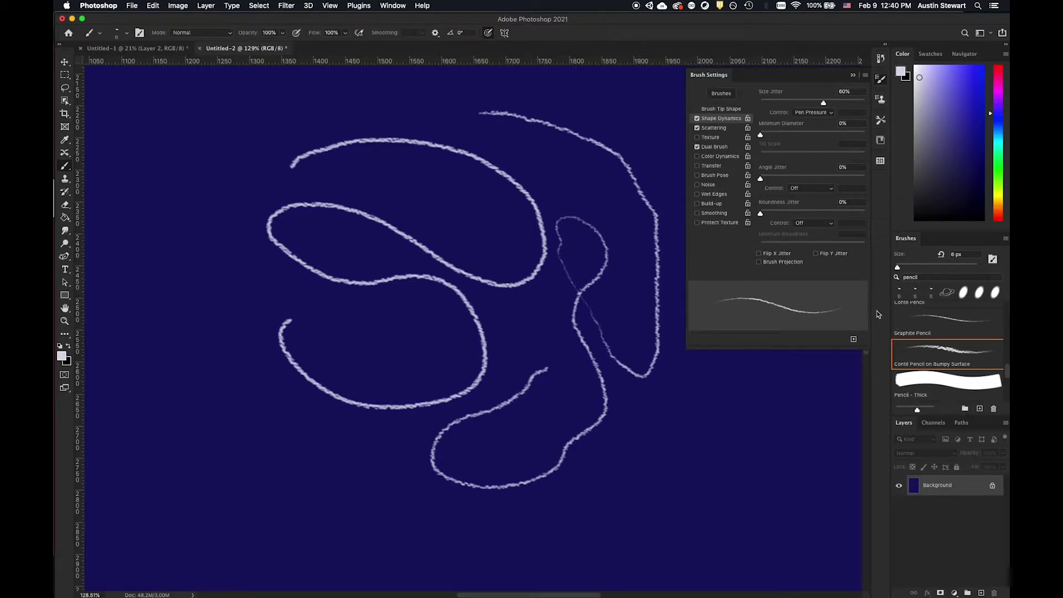
Select the planet-stamp preset, size it to 180 px, and raise its Size Jitter.
{"action": "left_click", "coordinate": [949, 292]}
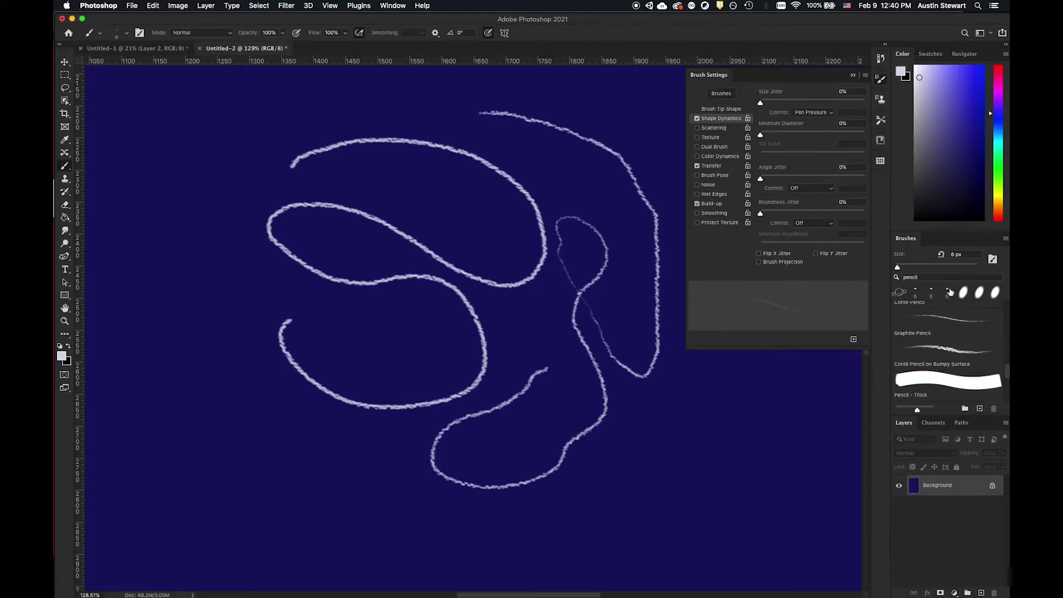
{"action": "left_click", "coordinate": [898, 293]}
{"action": "left_click", "coordinate": [717, 109]}
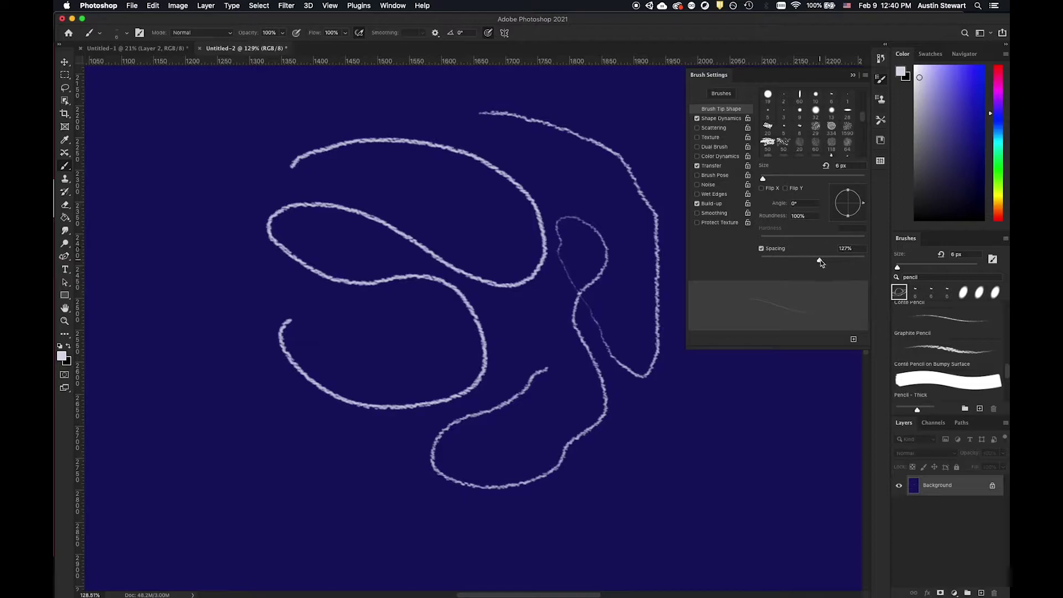
{"action": "left_click_drag", "start_coordinate": [763, 179], "coordinate": [836, 179]}
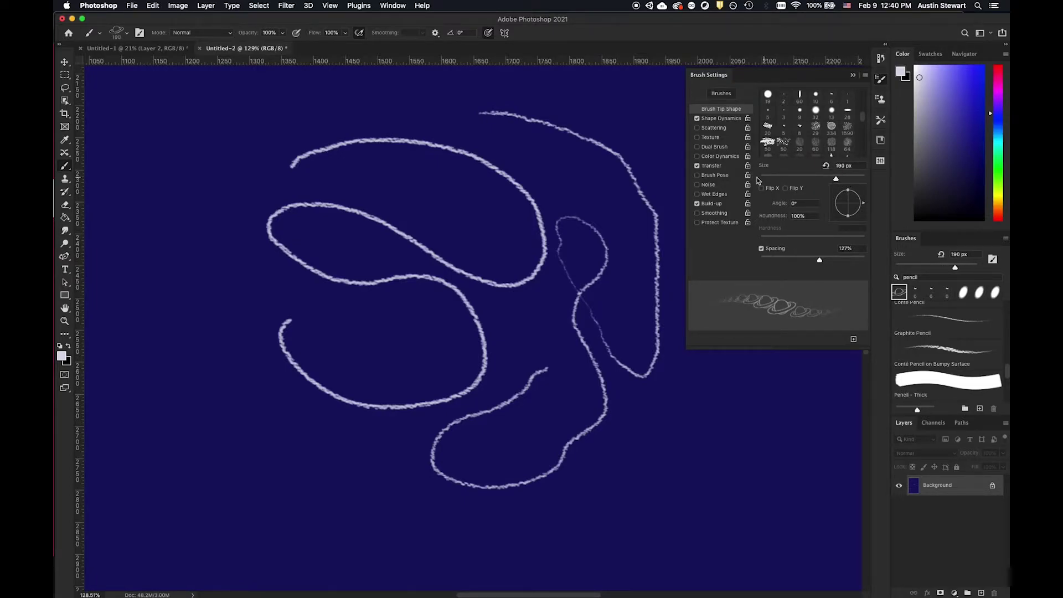
{"action": "left_click", "coordinate": [721, 119]}
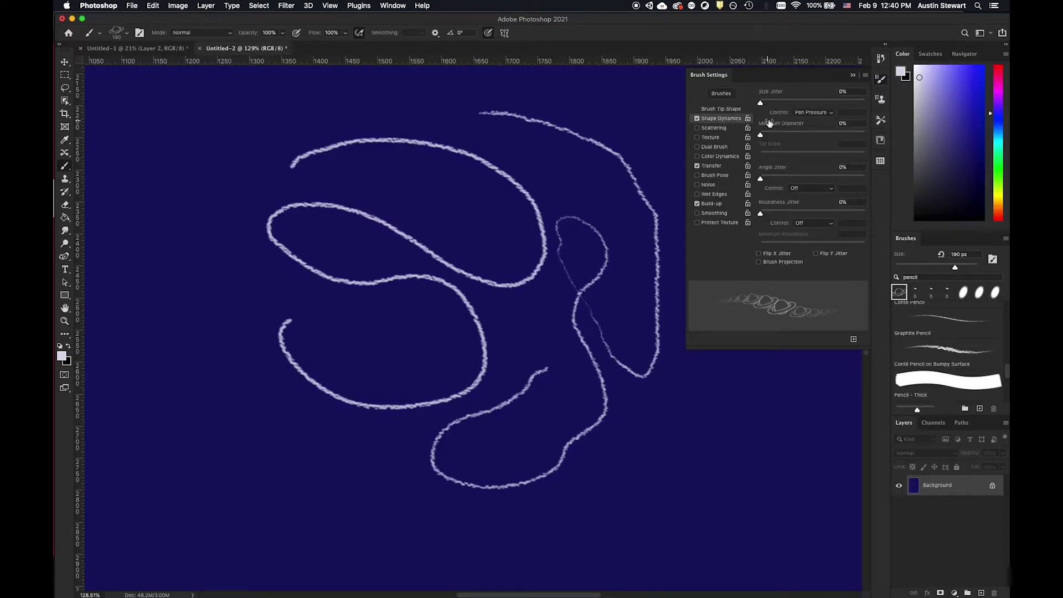
{"action": "left_click_drag", "start_coordinate": [766, 104], "coordinate": [843, 103]}
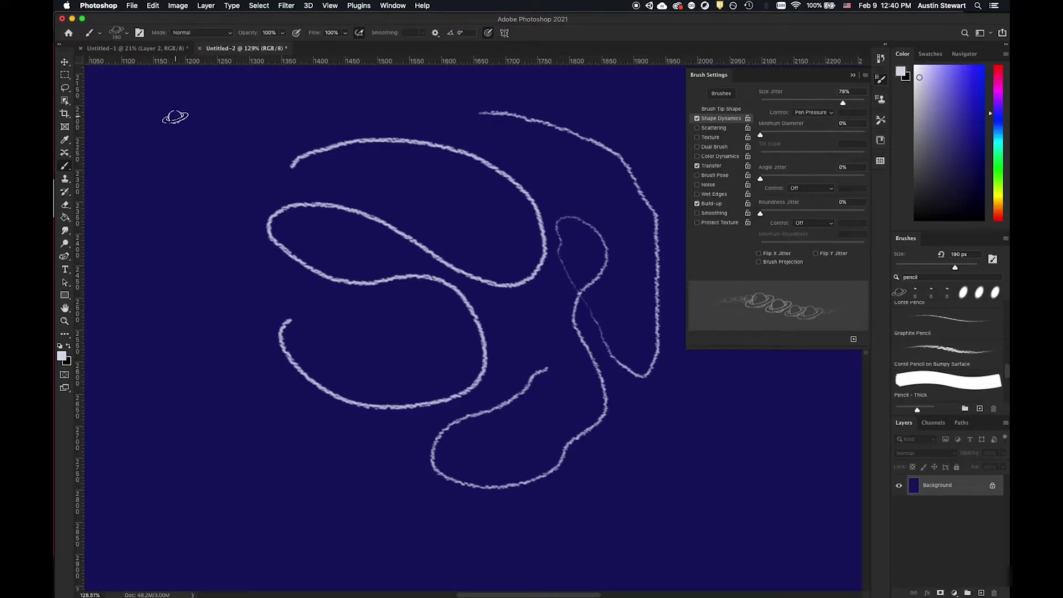
Paint two trails of ringed-planet stamps across the canvas, then set Size Jitter to 0%.
{"action": "mouse_move", "coordinate": [162, 115]}
{"action": "left_mouse_down"}
{"action": "mouse_move", "coordinate": [205, 128]}
{"action": "mouse_move", "coordinate": [229, 154]}
{"action": "mouse_move", "coordinate": [223, 219]}
{"action": "mouse_move", "coordinate": [257, 301]}
{"action": "mouse_move", "coordinate": [208, 335]}
{"action": "mouse_move", "coordinate": [176, 388]}
{"action": "mouse_move", "coordinate": [238, 428]}
{"action": "mouse_move", "coordinate": [414, 458]}
{"action": "mouse_move", "coordinate": [415, 403]}
{"action": "mouse_move", "coordinate": [319, 305]}
{"action": "mouse_move", "coordinate": [311, 209]}
{"action": "mouse_move", "coordinate": [378, 138]}
{"action": "mouse_move", "coordinate": [559, 232]}
{"action": "left_mouse_up"}
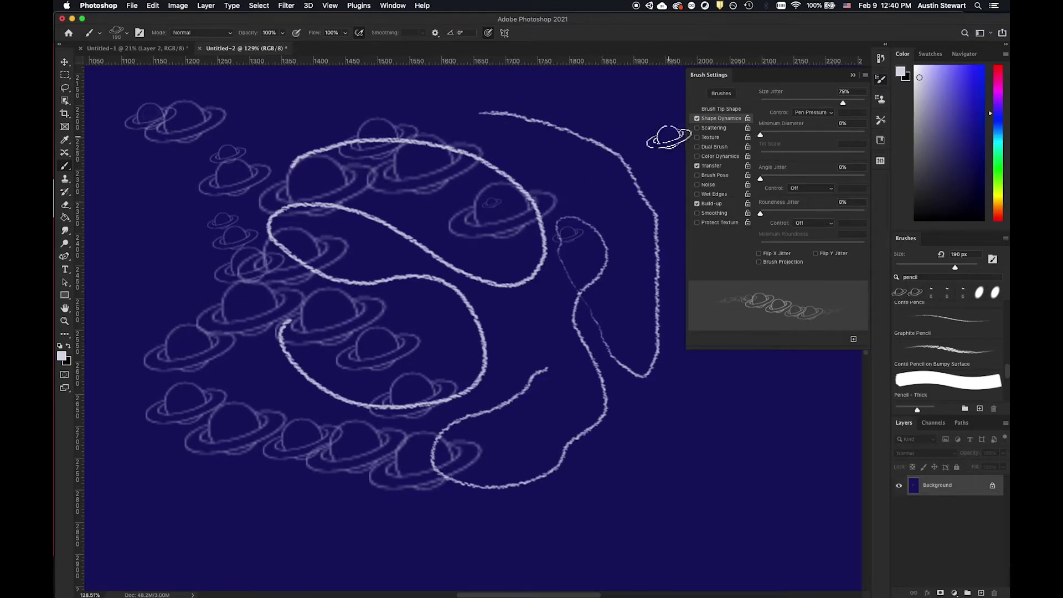
{"action": "mouse_move", "coordinate": [792, 430]}
{"action": "left_mouse_down"}
{"action": "mouse_move", "coordinate": [562, 529]}
{"action": "mouse_move", "coordinate": [339, 562]}
{"action": "mouse_move", "coordinate": [190, 547]}
{"action": "mouse_move", "coordinate": [113, 517]}
{"action": "mouse_move", "coordinate": [108, 494]}
{"action": "mouse_move", "coordinate": [217, 498]}
{"action": "mouse_move", "coordinate": [348, 434]}
{"action": "mouse_move", "coordinate": [419, 173]}
{"action": "mouse_move", "coordinate": [506, 110]}
{"action": "mouse_move", "coordinate": [621, 79]}
{"action": "mouse_move", "coordinate": [650, 108]}
{"action": "left_mouse_up"}
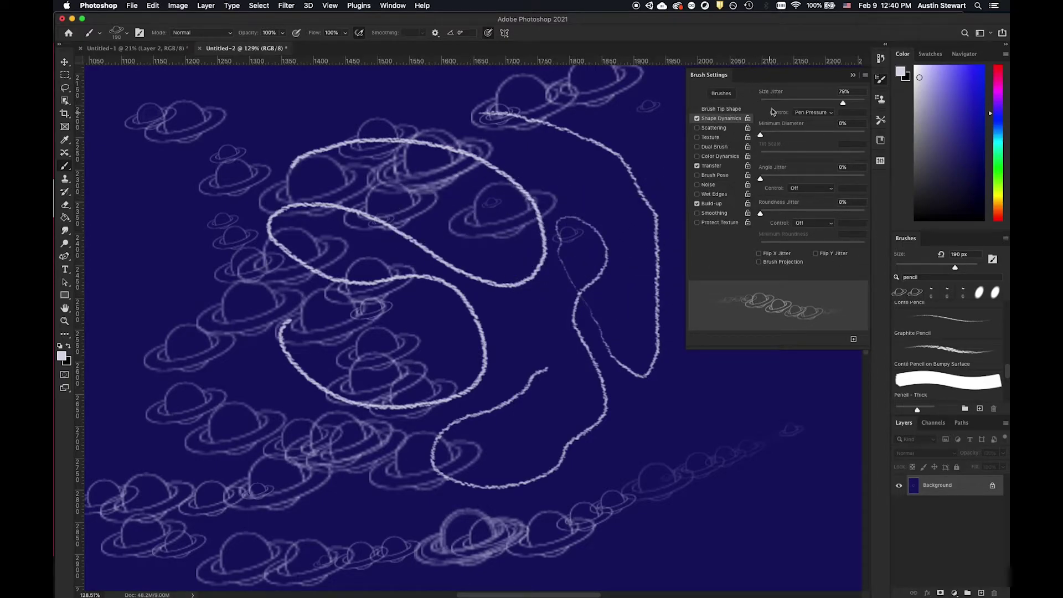
{"action": "left_click_drag", "start_coordinate": [843, 103], "coordinate": [760, 103]}
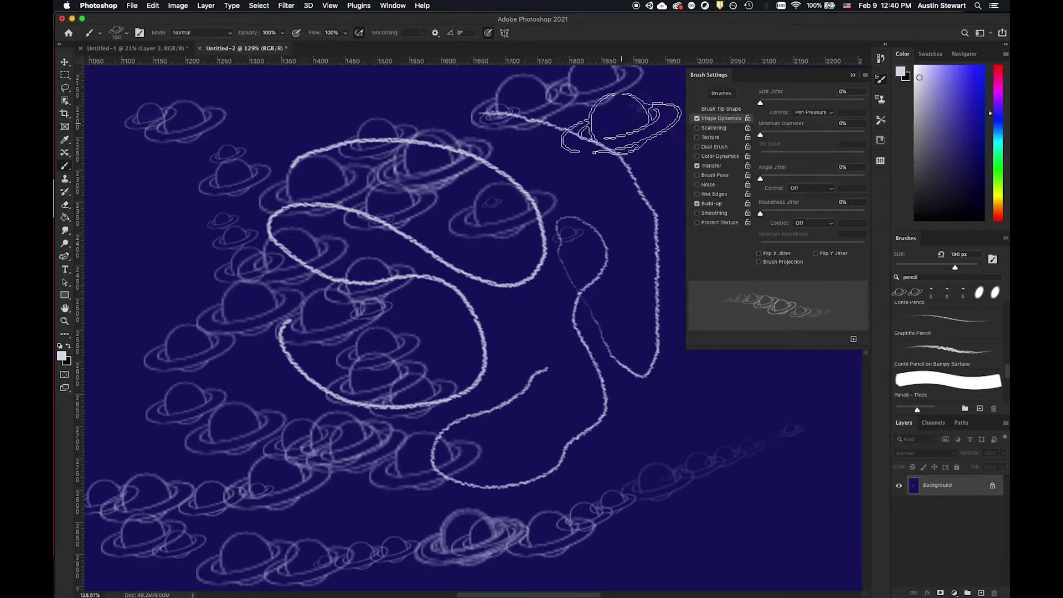
Stamp two rows of planets and three single planets top and right, then switch Build-up off.
{"action": "left_click_drag", "start_coordinate": [783, 408], "coordinate": [599, 425]}
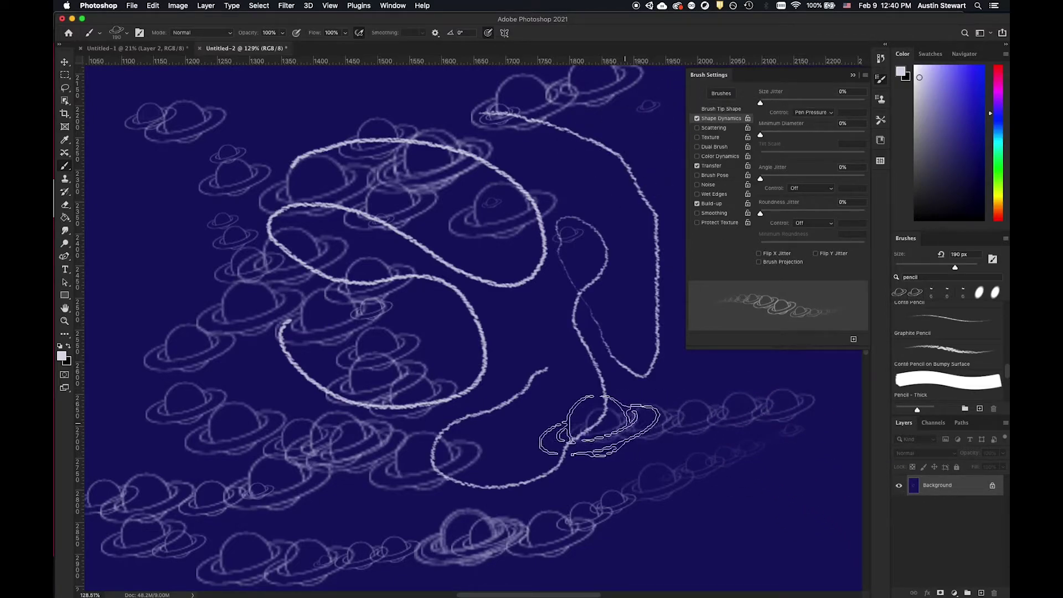
{"action": "left_click_drag", "start_coordinate": [498, 437], "coordinate": [820, 480]}
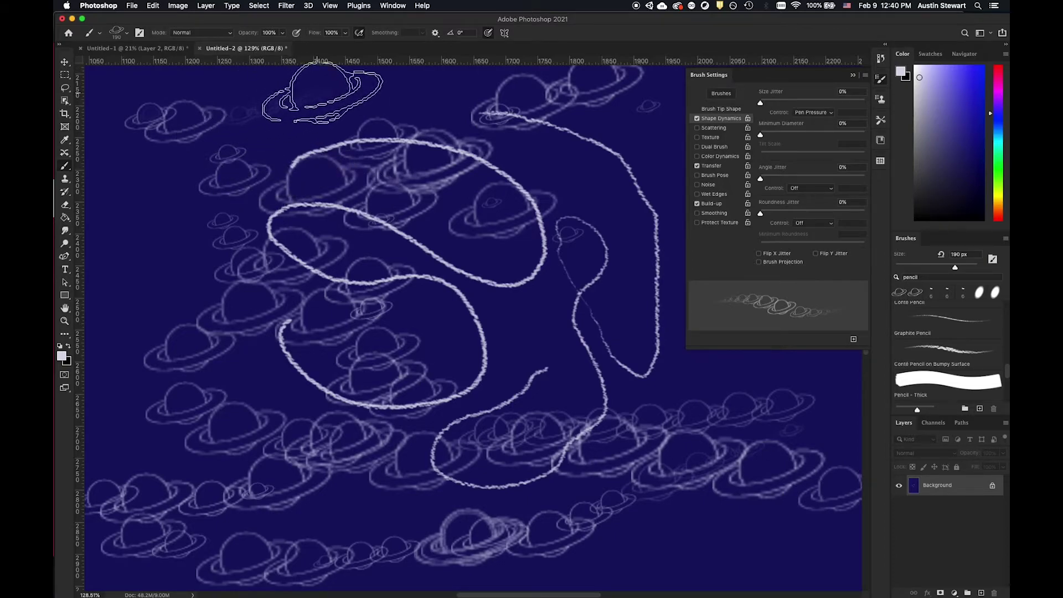
{"action": "left_click", "coordinate": [373, 100]}
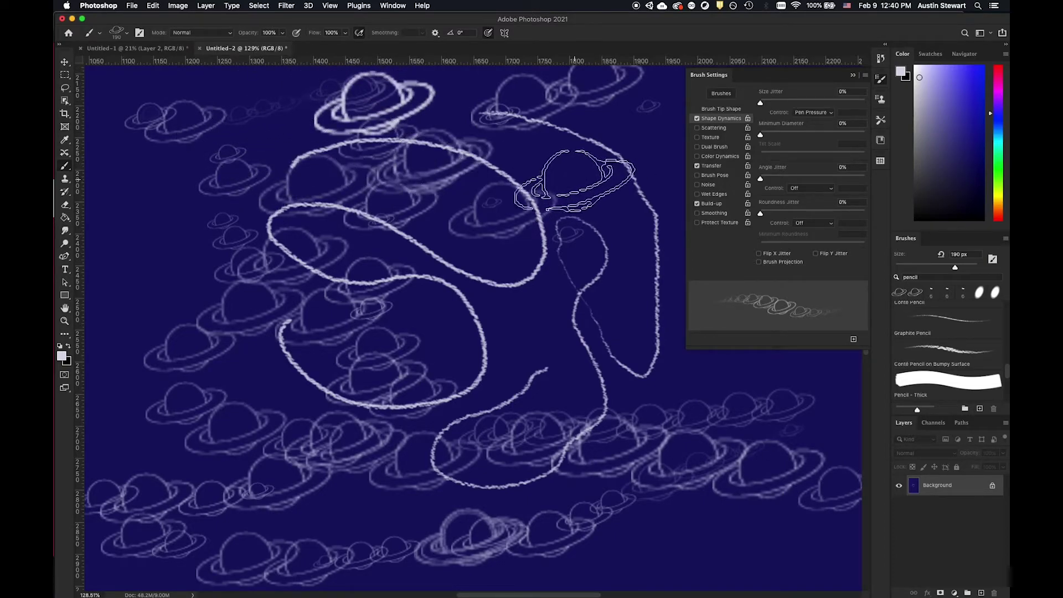
{"action": "left_click", "coordinate": [574, 180]}
{"action": "left_click", "coordinate": [609, 271]}
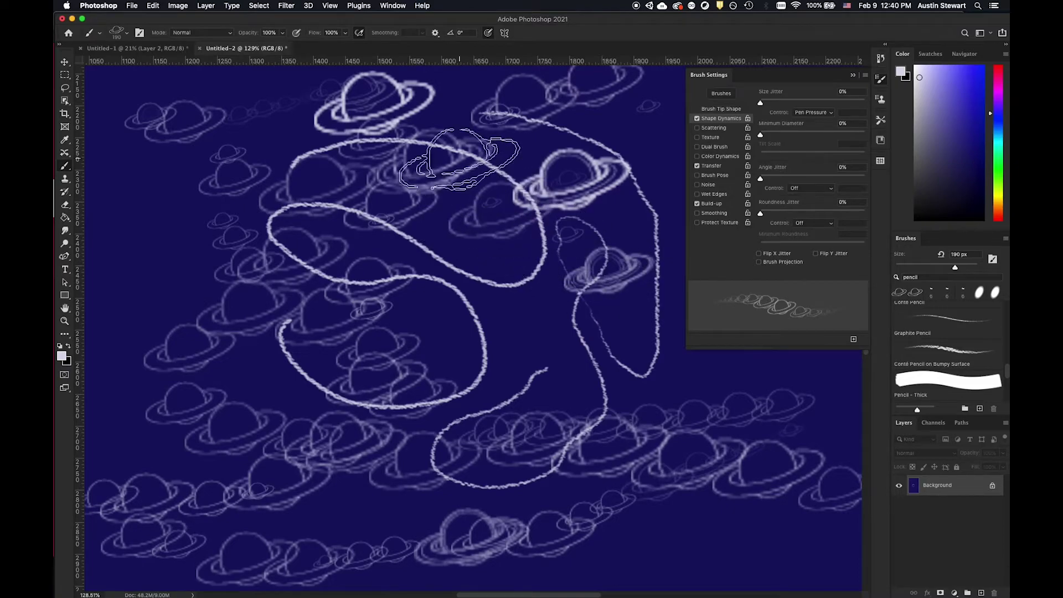
{"action": "left_click", "coordinate": [360, 32]}
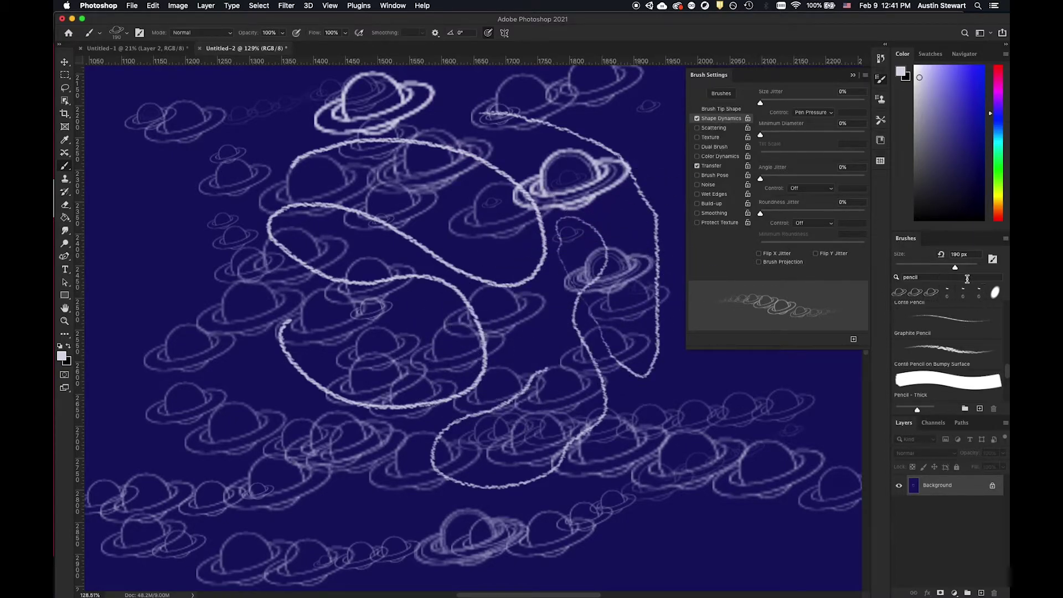
Switch to the 6 px pencil, enable Scattering at 86%, and paint scattered dotted strokes.
{"action": "left_click", "coordinate": [976, 290]}
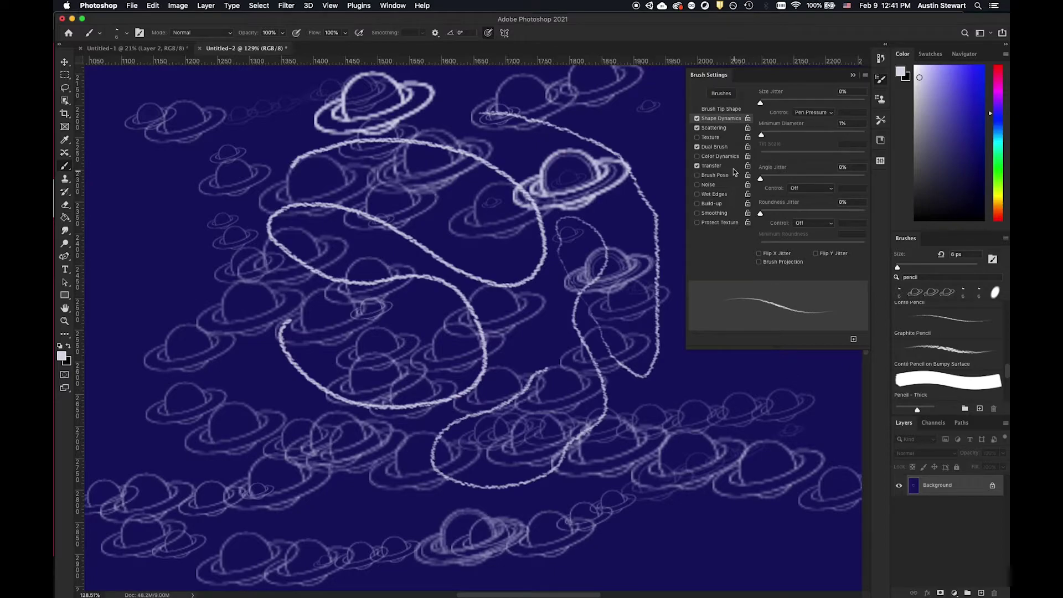
{"action": "left_click", "coordinate": [717, 127]}
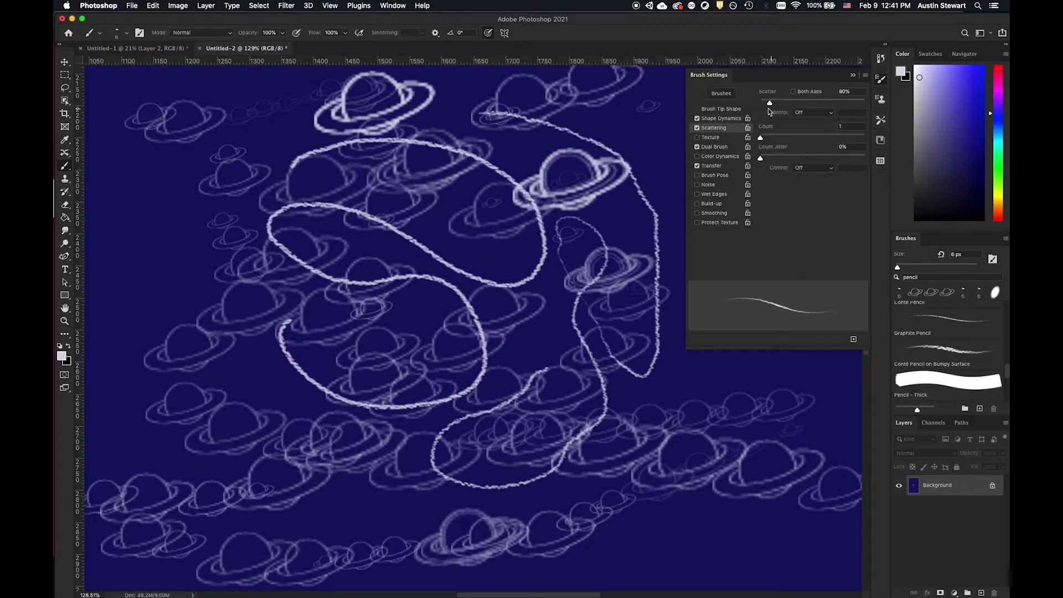
{"action": "mouse_move", "coordinate": [769, 104]}
{"action": "left_mouse_down"}
{"action": "mouse_move", "coordinate": [807, 104]}
{"action": "mouse_move", "coordinate": [759, 105]}
{"action": "mouse_move", "coordinate": [828, 101]}
{"action": "mouse_move", "coordinate": [783, 111]}
{"action": "mouse_move", "coordinate": [816, 103]}
{"action": "mouse_move", "coordinate": [812, 114]}
{"action": "left_mouse_up"}
{"action": "mouse_move", "coordinate": [634, 139]}
{"action": "left_mouse_down"}
{"action": "mouse_move", "coordinate": [677, 182]}
{"action": "mouse_move", "coordinate": [671, 236]}
{"action": "left_mouse_up"}
{"action": "left_click_drag", "start_coordinate": [565, 116], "coordinate": [672, 138]}
{"action": "mouse_move", "coordinate": [158, 187]}
{"action": "left_mouse_down"}
{"action": "mouse_move", "coordinate": [151, 258]}
{"action": "mouse_move", "coordinate": [199, 277]}
{"action": "mouse_move", "coordinate": [161, 211]}
{"action": "mouse_move", "coordinate": [123, 309]}
{"action": "mouse_move", "coordinate": [105, 187]}
{"action": "mouse_move", "coordinate": [282, 198]}
{"action": "left_mouse_up"}
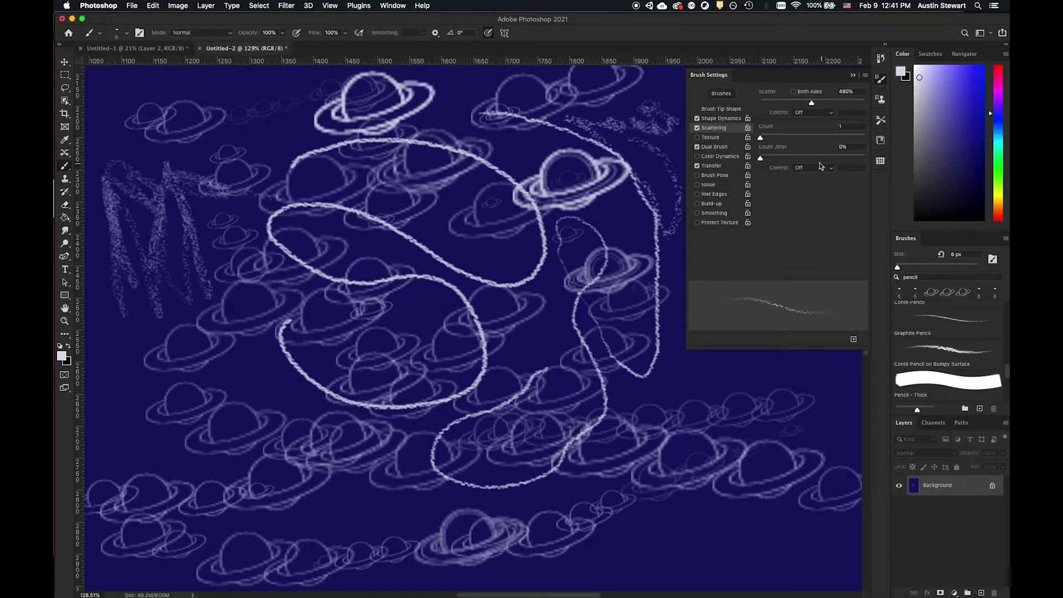
Raise scatter Count to 4, paint a stroke, and add 40% Count Jitter with Control Off.
{"action": "mouse_move", "coordinate": [761, 137]}
{"action": "left_mouse_down"}
{"action": "mouse_move", "coordinate": [797, 144]}
{"action": "mouse_move", "coordinate": [769, 143]}
{"action": "left_mouse_up"}
{"action": "mouse_move", "coordinate": [207, 159]}
{"action": "left_mouse_down"}
{"action": "mouse_move", "coordinate": [231, 263]}
{"action": "mouse_move", "coordinate": [231, 338]}
{"action": "mouse_move", "coordinate": [183, 416]}
{"action": "mouse_move", "coordinate": [215, 435]}
{"action": "mouse_move", "coordinate": [334, 411]}
{"action": "left_mouse_up"}
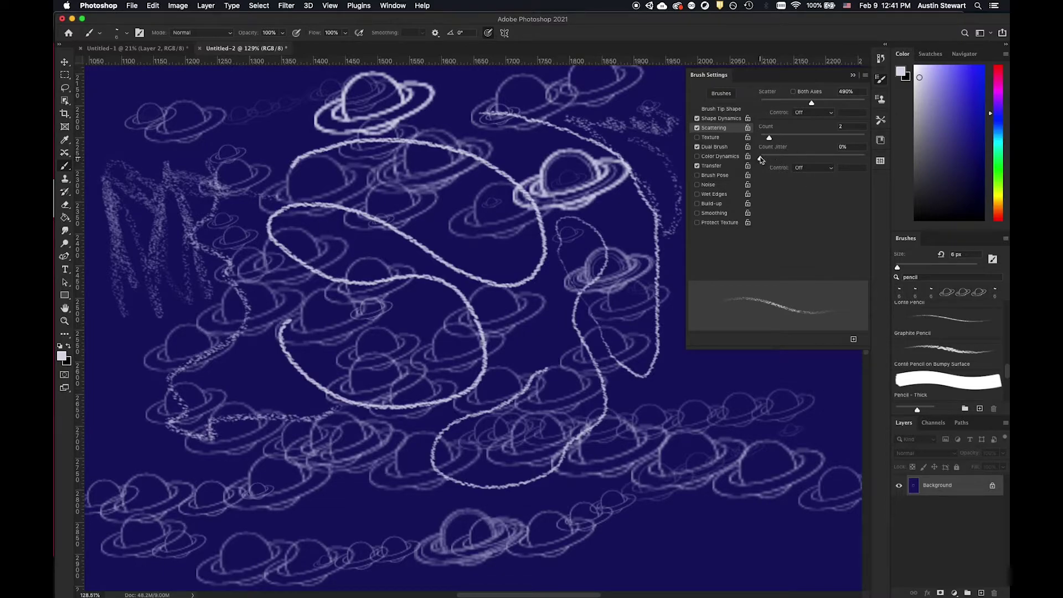
{"action": "left_click_drag", "start_coordinate": [761, 159], "coordinate": [804, 159]}
{"action": "left_click", "coordinate": [818, 167]}
{"action": "left_click", "coordinate": [826, 168]}
{"action": "left_click", "coordinate": [824, 168]}
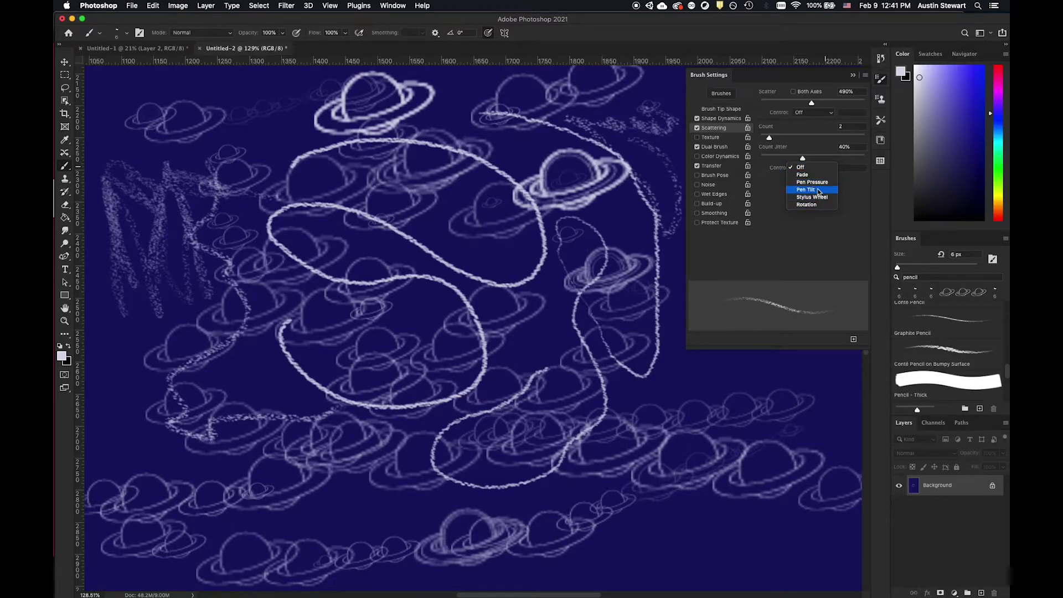
{"action": "left_click", "coordinate": [770, 188]}
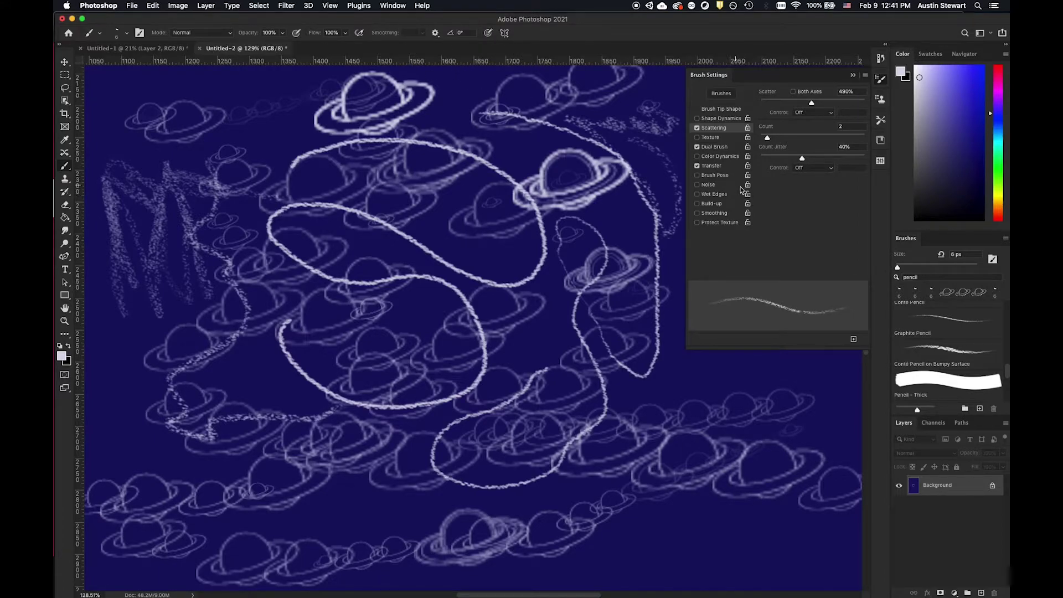
Pick a bright green colour and paint a scattered stroke across the canvas.
{"action": "left_click", "coordinate": [1002, 161]}
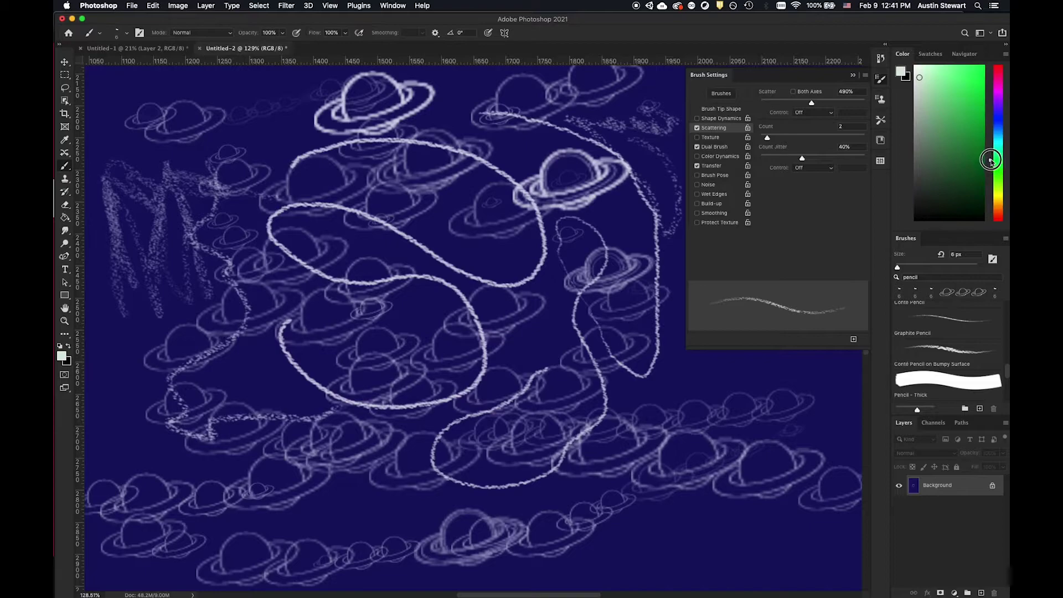
{"action": "left_click", "coordinate": [964, 80]}
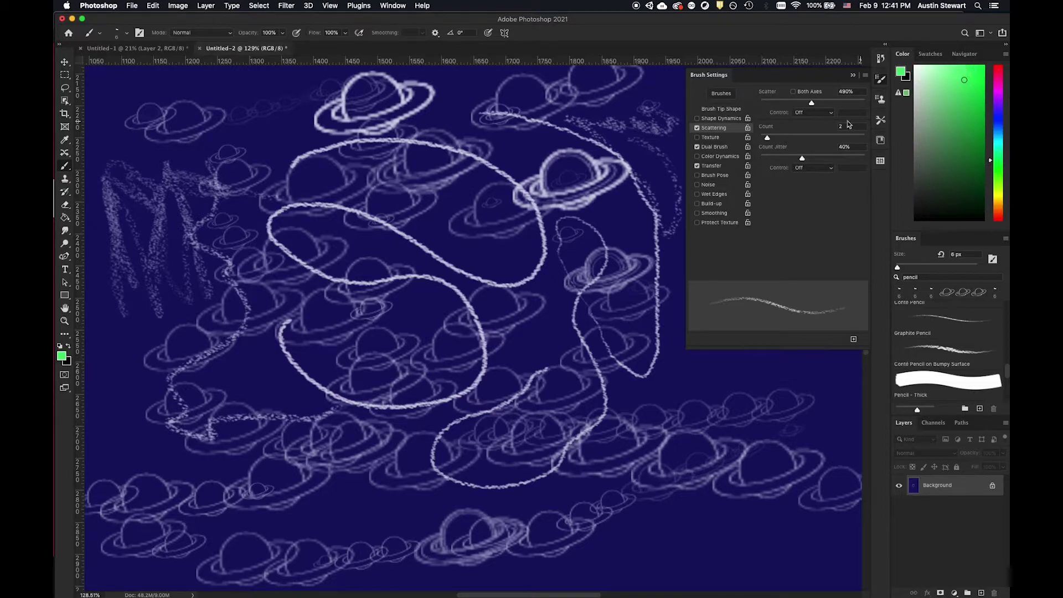
{"action": "mouse_move", "coordinate": [419, 200]}
{"action": "left_mouse_down"}
{"action": "mouse_move", "coordinate": [513, 253]}
{"action": "mouse_move", "coordinate": [693, 398]}
{"action": "left_mouse_up"}
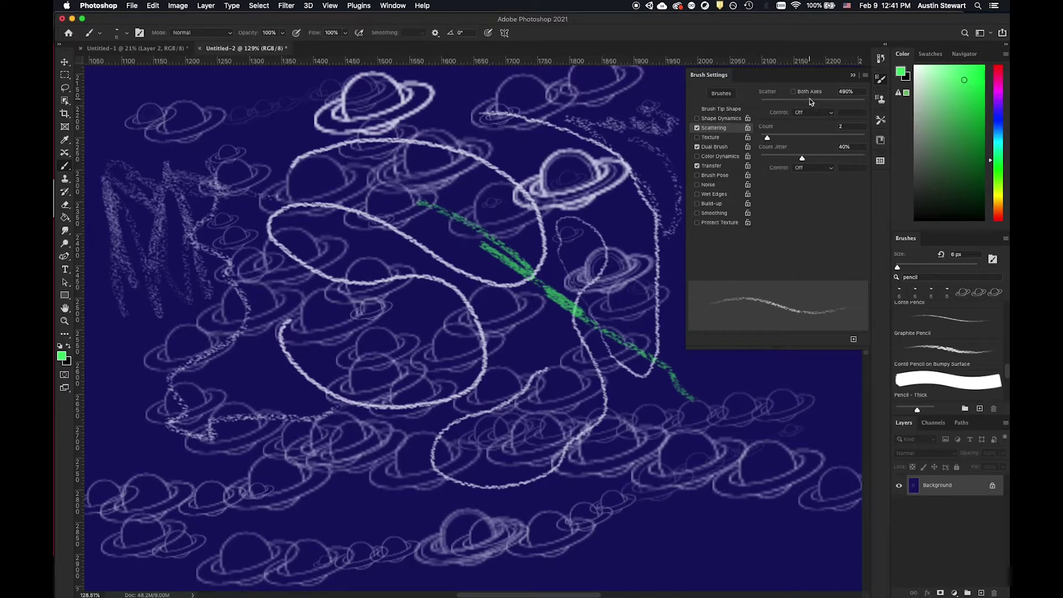
Raise Scatter to 776% with Control set to Fade, and paint two parallel green strokes.
{"action": "left_click_drag", "start_coordinate": [810, 107], "coordinate": [841, 104]}
{"action": "left_click", "coordinate": [814, 113]}
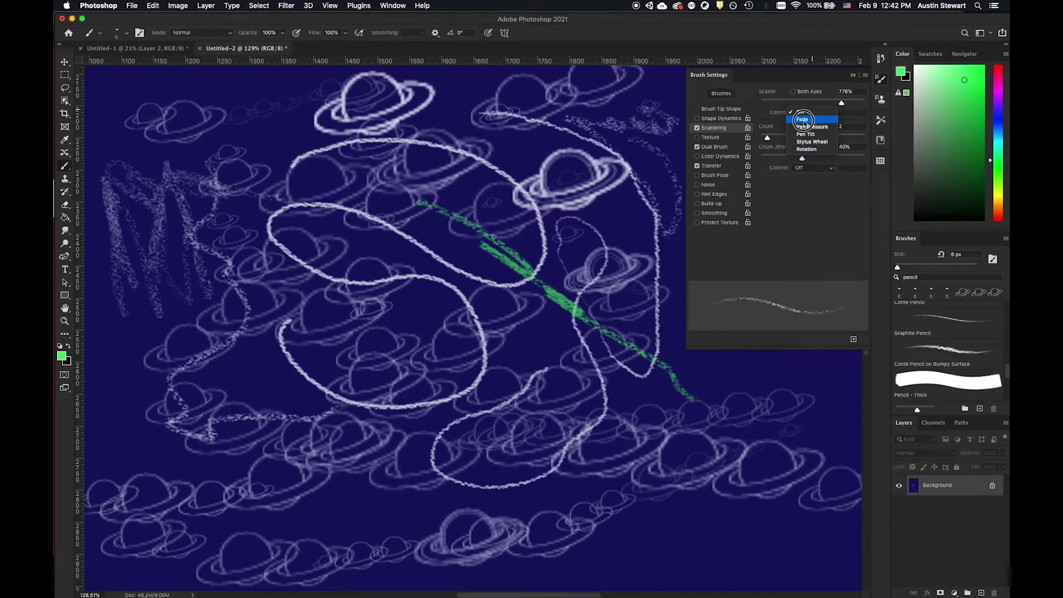
{"action": "left_click", "coordinate": [802, 119]}
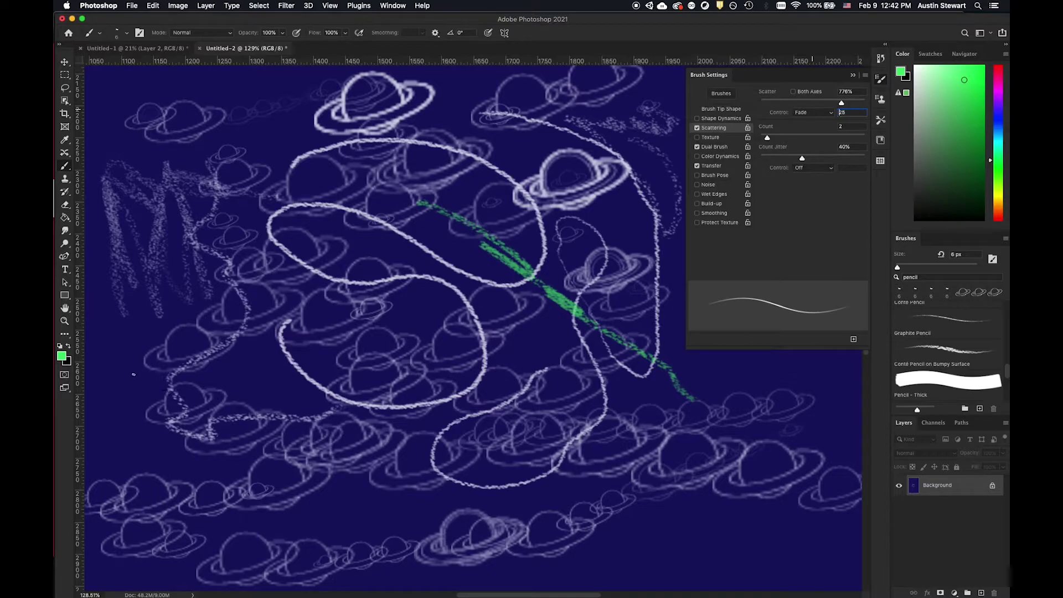
{"action": "left_click_drag", "start_coordinate": [107, 354], "coordinate": [241, 465]}
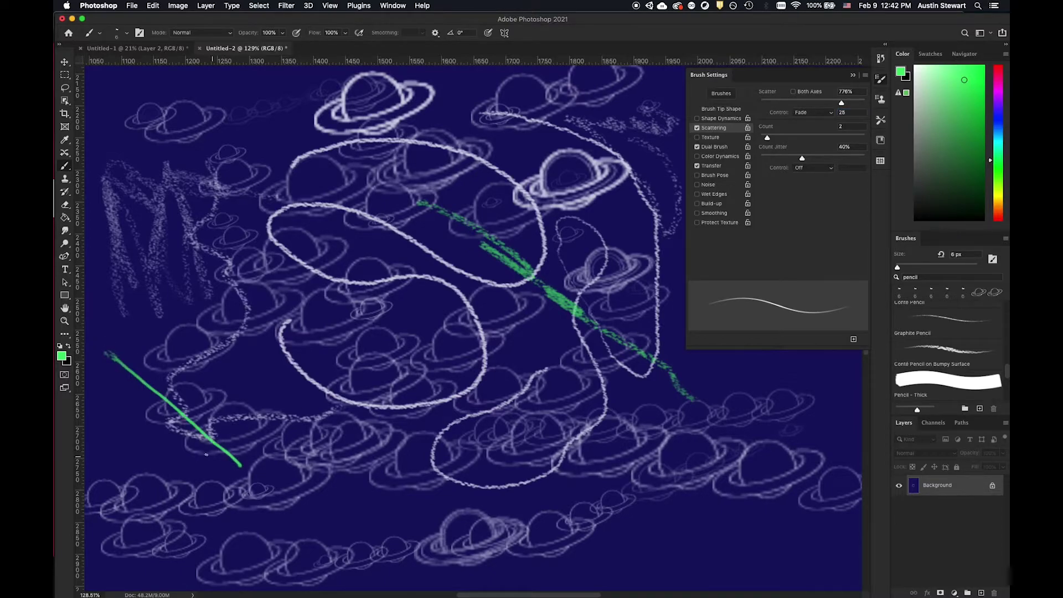
{"action": "left_click_drag", "start_coordinate": [95, 313], "coordinate": [316, 451]}
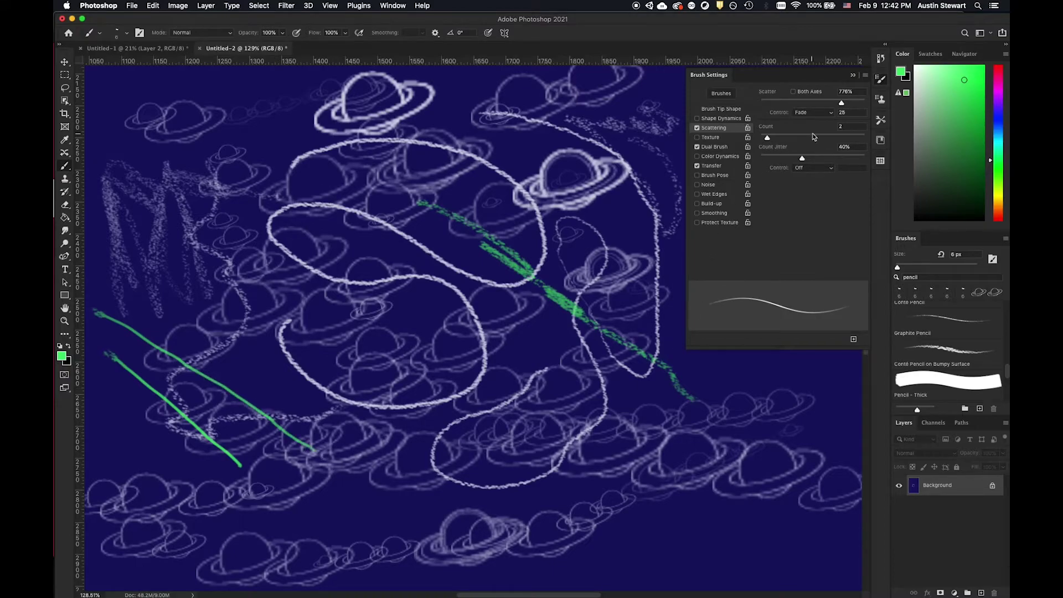
Set the scatter fade to 100 steps, paint two more green strokes, and enable Shape Dynamics.
{"action": "left_click", "coordinate": [842, 112]}
{"action": "type", "text": "100"}
{"action": "key", "text": "Return"}
{"action": "mouse_move", "coordinate": [143, 199]}
{"action": "left_mouse_down"}
{"action": "mouse_move", "coordinate": [206, 242]}
{"action": "mouse_move", "coordinate": [323, 379]}
{"action": "left_mouse_up"}
{"action": "mouse_move", "coordinate": [141, 157]}
{"action": "left_mouse_down"}
{"action": "mouse_move", "coordinate": [191, 178]}
{"action": "mouse_move", "coordinate": [291, 273]}
{"action": "left_mouse_up"}
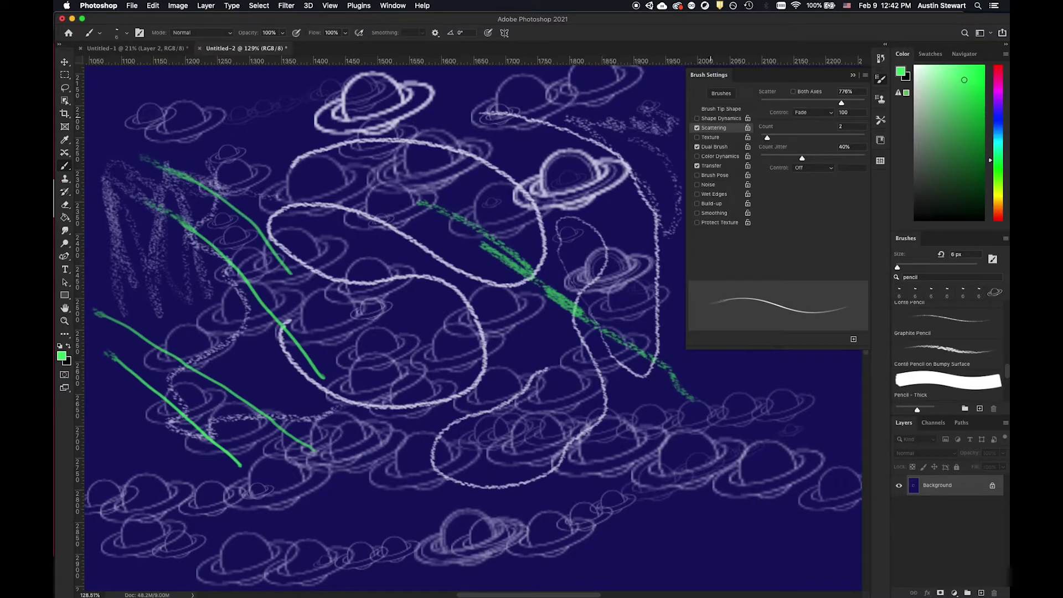
{"action": "left_click", "coordinate": [720, 118]}
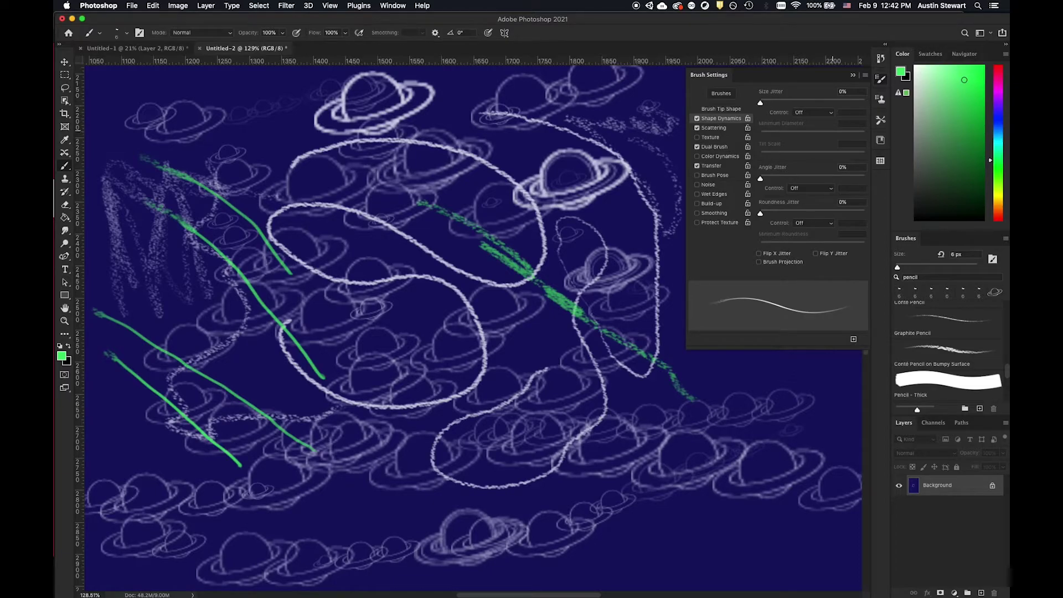
Set Size Jitter Control to Fade over 100 steps, jitter 82%, and Minimum Diameter 51%.
{"action": "left_click", "coordinate": [812, 112]}
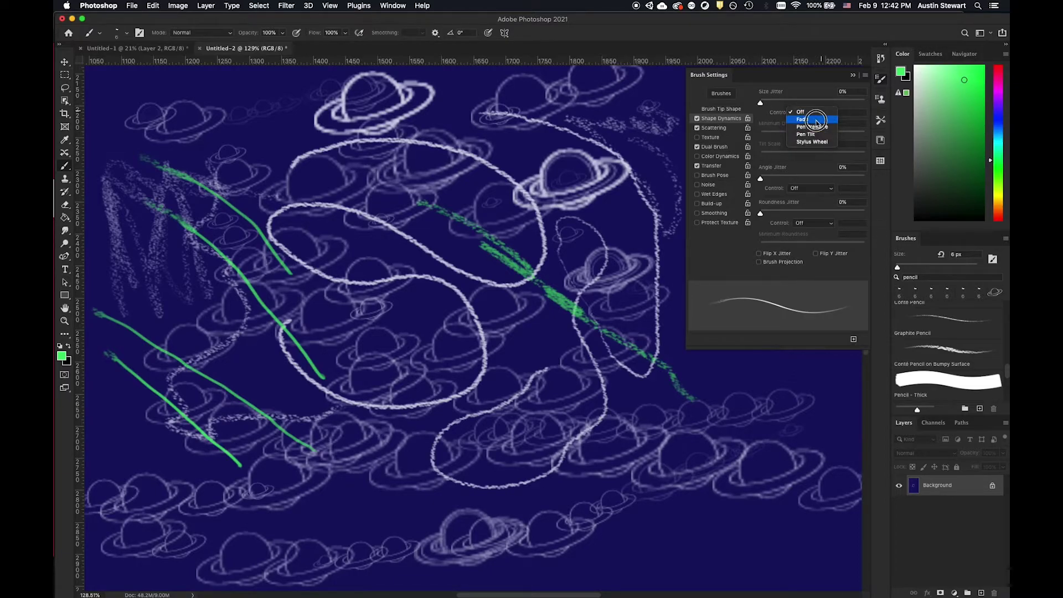
{"action": "left_click", "coordinate": [802, 119]}
{"action": "left_click_drag", "start_coordinate": [760, 103], "coordinate": [846, 104]}
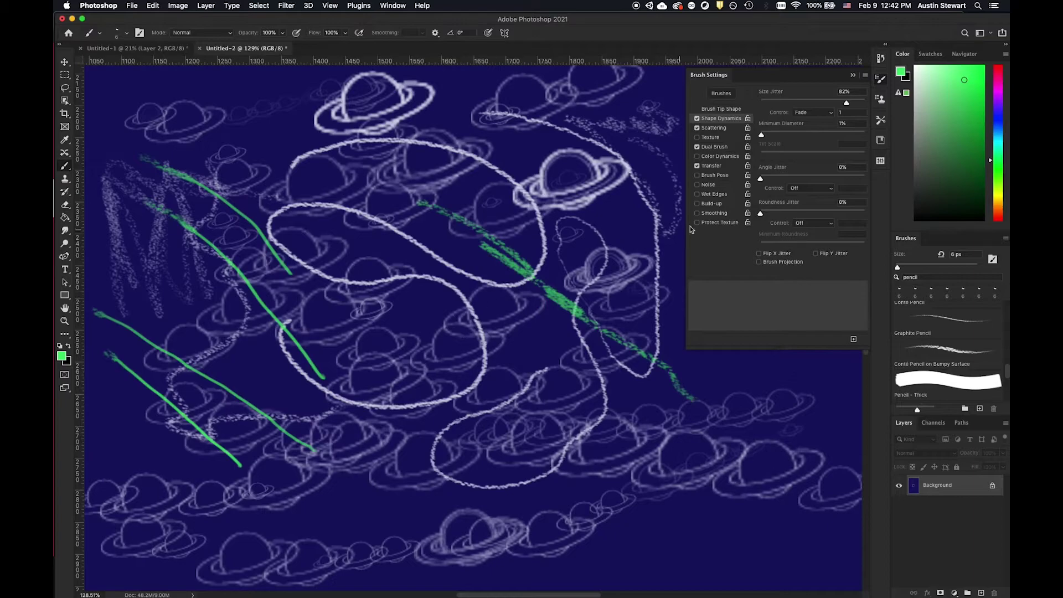
{"action": "left_click", "coordinate": [852, 113]}
{"action": "type", "text": "100"}
{"action": "key", "text": "Return"}
{"action": "left_click_drag", "start_coordinate": [761, 134], "coordinate": [781, 134]}
{"action": "left_click_drag", "start_coordinate": [781, 135], "coordinate": [814, 134]}
Paint three thin diagonal green strokes, then enable Dual Brush.
{"action": "mouse_move", "coordinate": [132, 88]}
{"action": "left_mouse_down"}
{"action": "mouse_move", "coordinate": [243, 123]}
{"action": "mouse_move", "coordinate": [390, 243]}
{"action": "left_mouse_up"}
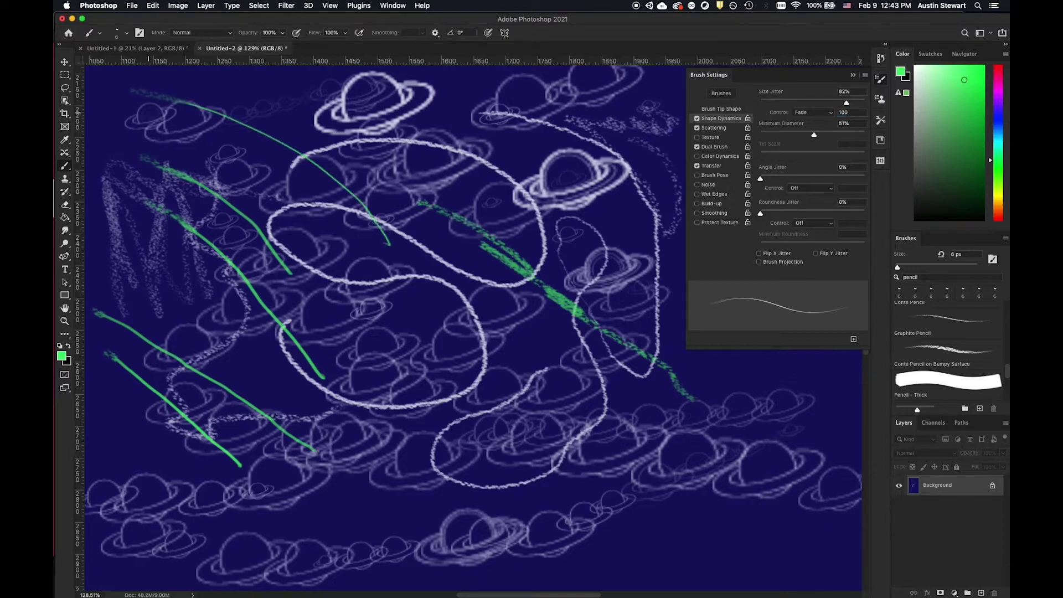
{"action": "mouse_move", "coordinate": [140, 112]}
{"action": "left_mouse_down"}
{"action": "mouse_move", "coordinate": [377, 216]}
{"action": "mouse_move", "coordinate": [526, 317]}
{"action": "mouse_move", "coordinate": [580, 379]}
{"action": "mouse_move", "coordinate": [512, 355]}
{"action": "left_mouse_up"}
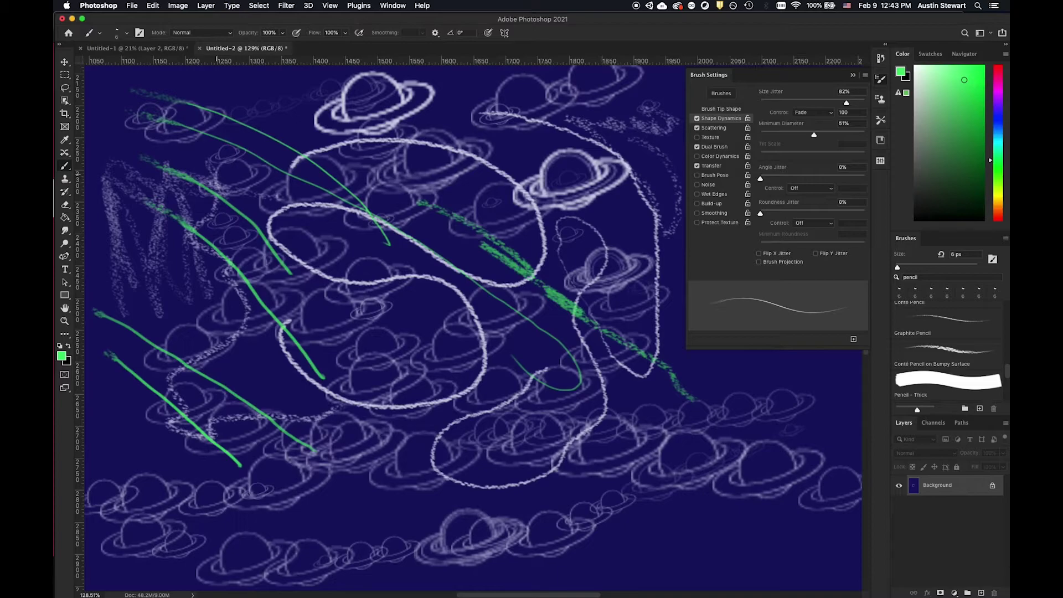
{"action": "left_click_drag", "start_coordinate": [159, 146], "coordinate": [507, 338]}
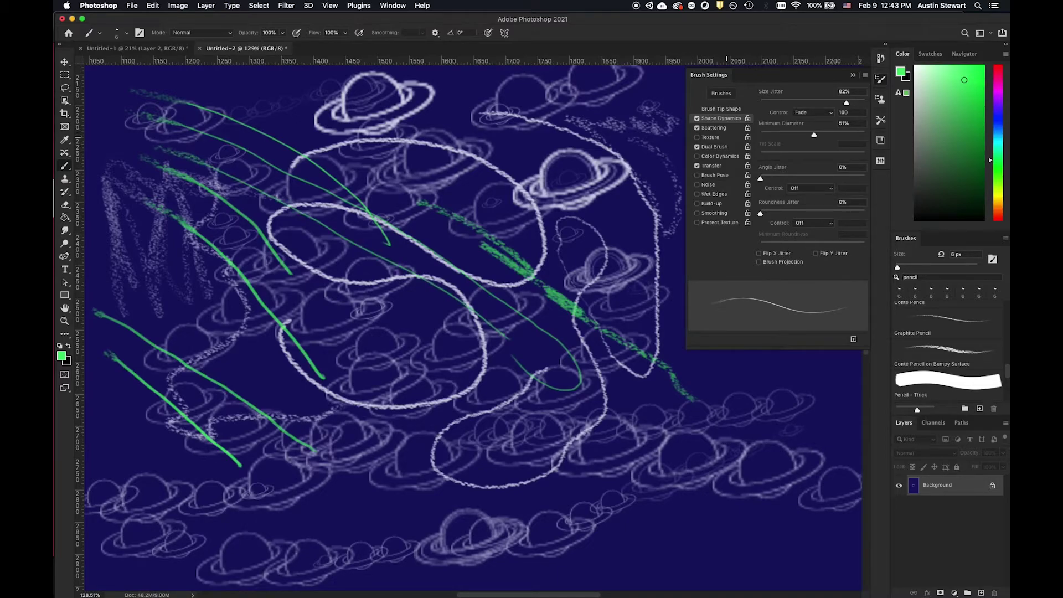
{"action": "left_click", "coordinate": [714, 147]}
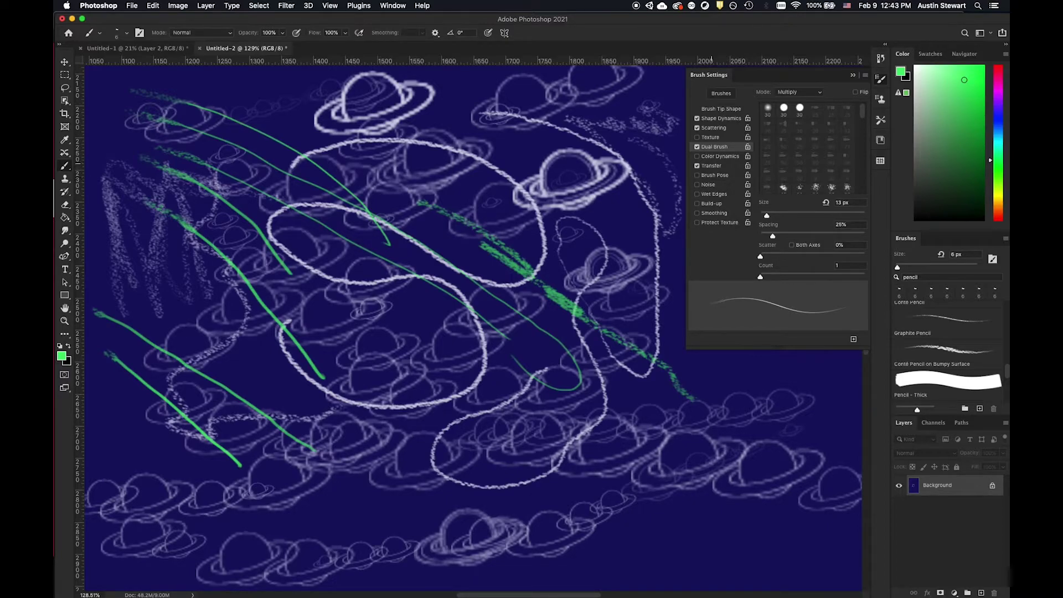
Select the 25 px Pencil - Thick preset in the Brushes panel and enable Shape Dynamics.
{"action": "left_click", "coordinate": [711, 166]}
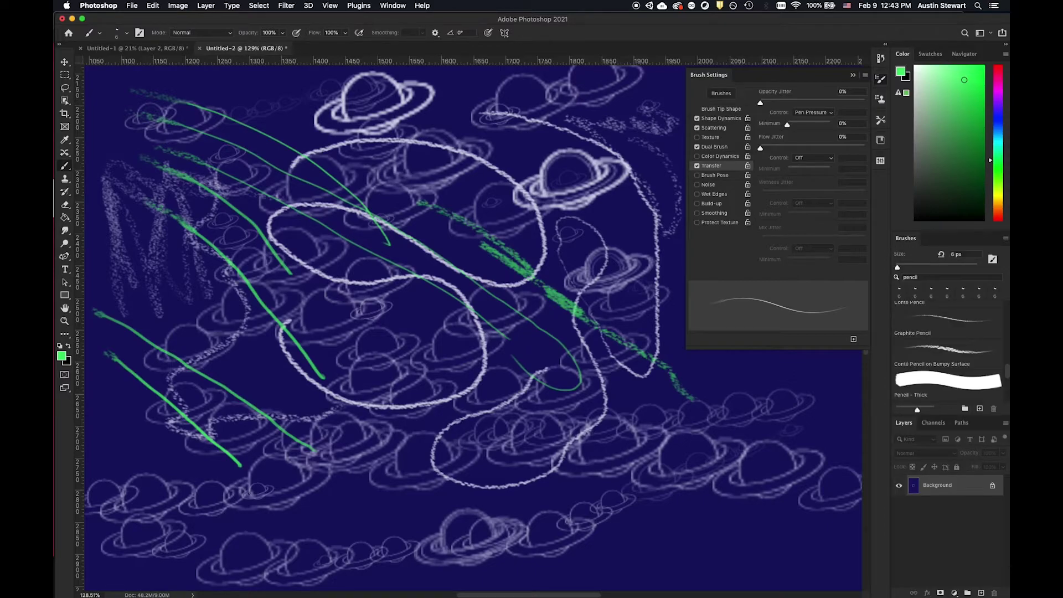
{"action": "scroll", "coordinate": [948, 349], "scroll_direction": "up", "scroll_amount": 5}
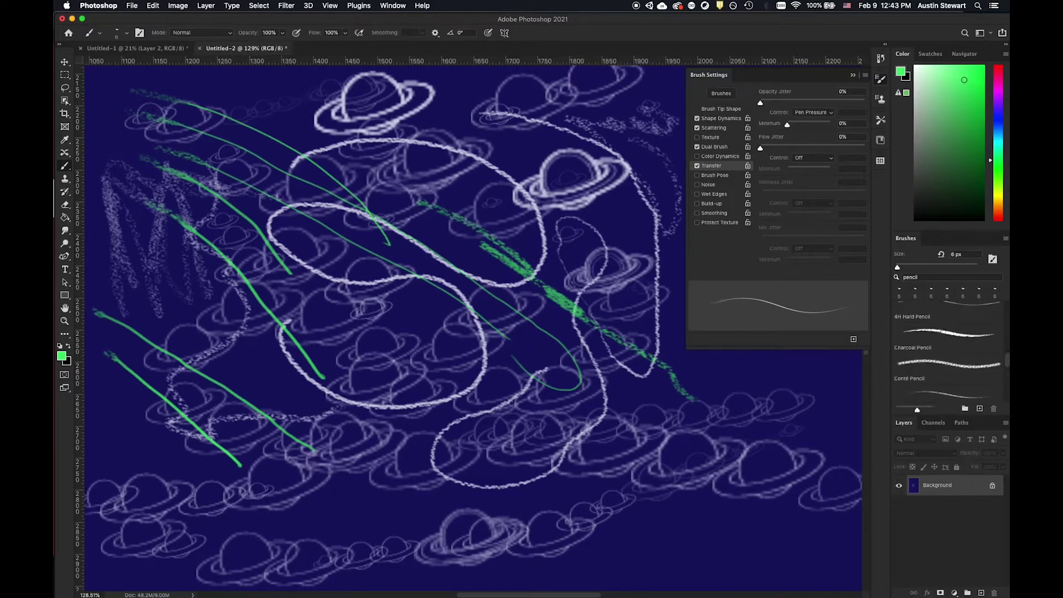
{"action": "scroll", "coordinate": [947, 349], "scroll_direction": "down", "scroll_amount": 8}
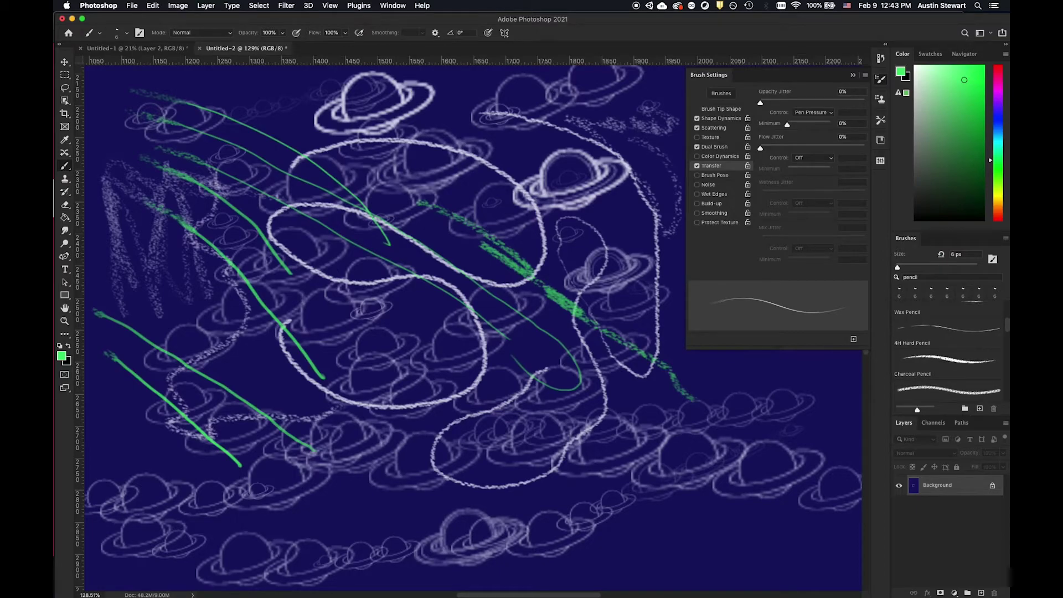
{"action": "scroll", "coordinate": [948, 349], "scroll_direction": "down", "scroll_amount": 1}
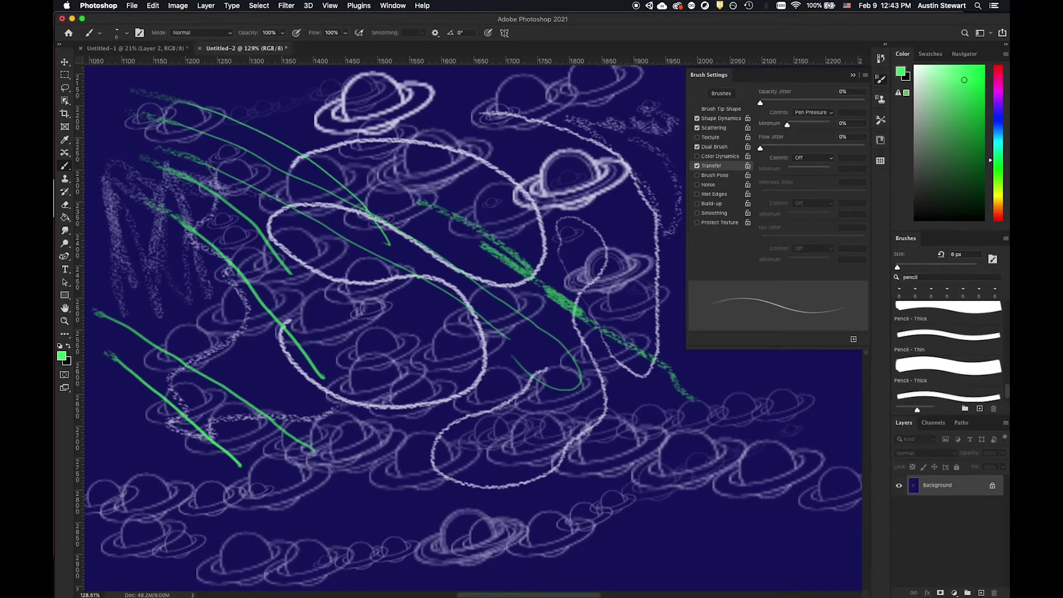
{"action": "left_click", "coordinate": [947, 366]}
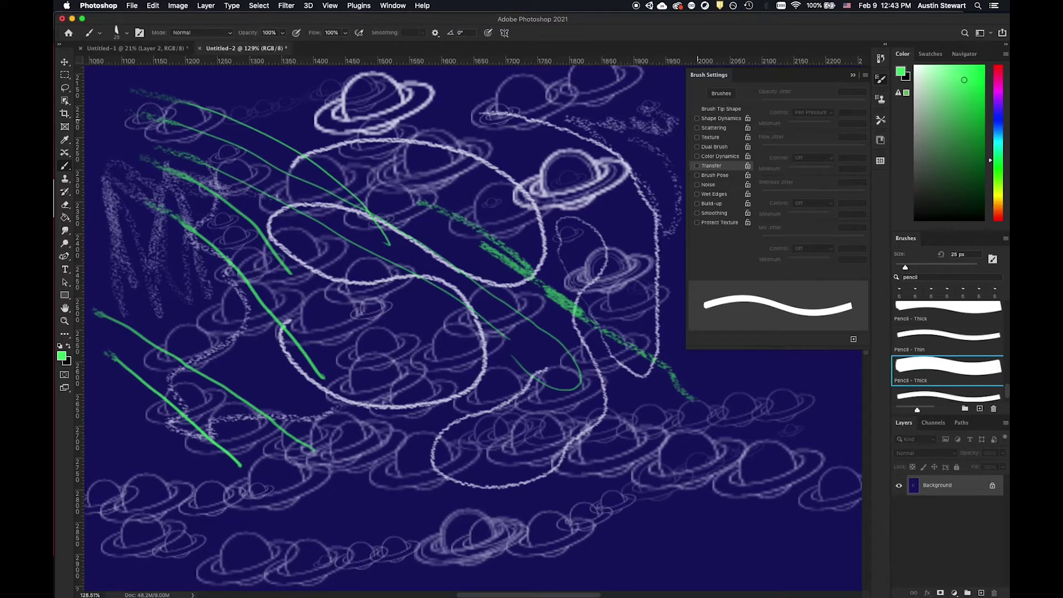
{"action": "left_click", "coordinate": [696, 118]}
Set the size control to Pen Pressure and paint a tapered green test stroke.
{"action": "left_click", "coordinate": [720, 118]}
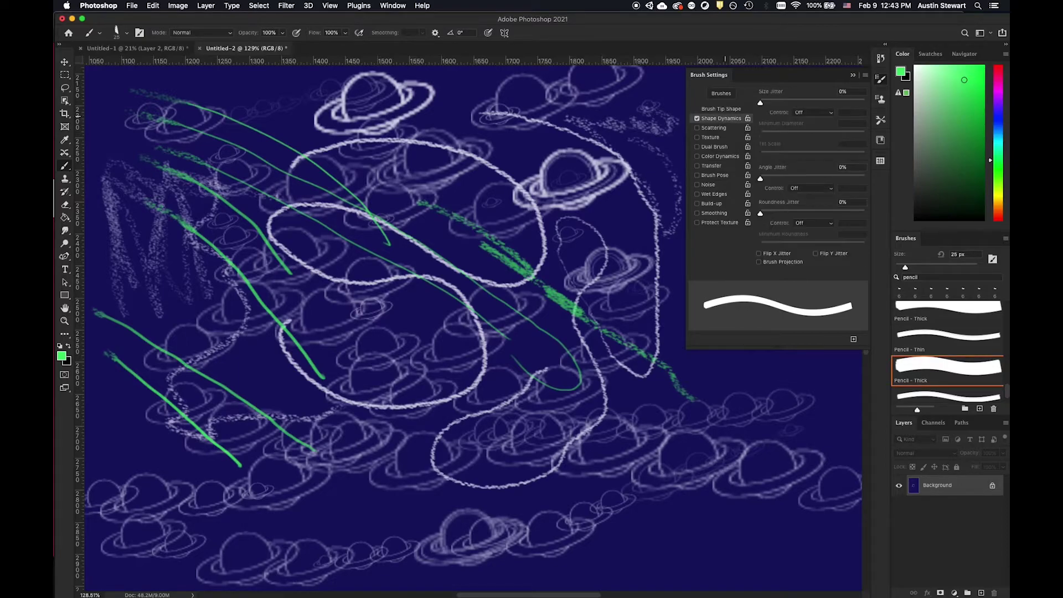
{"action": "left_click", "coordinate": [812, 113]}
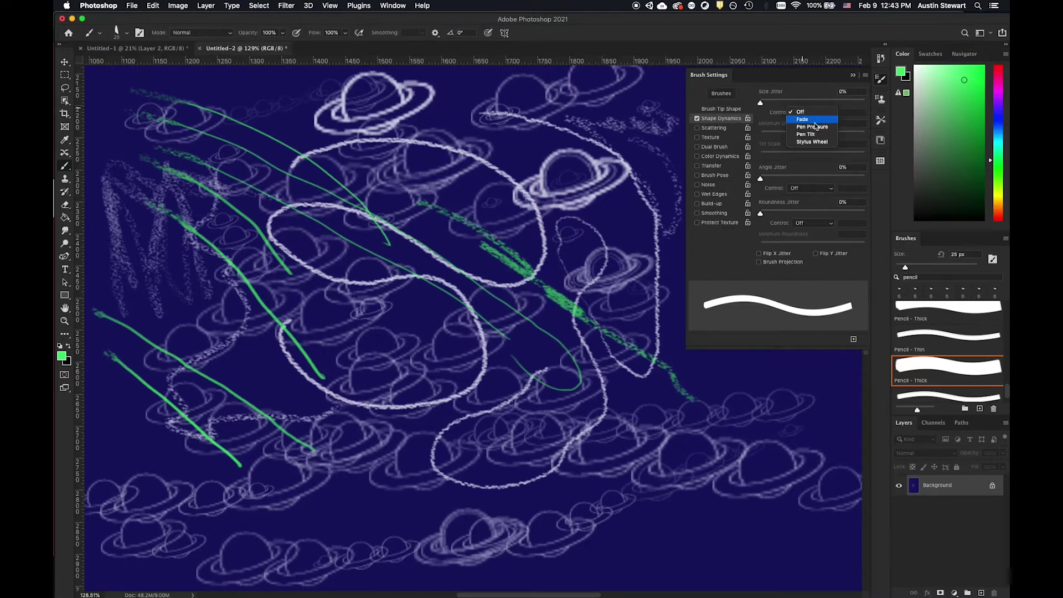
{"action": "left_click", "coordinate": [812, 127]}
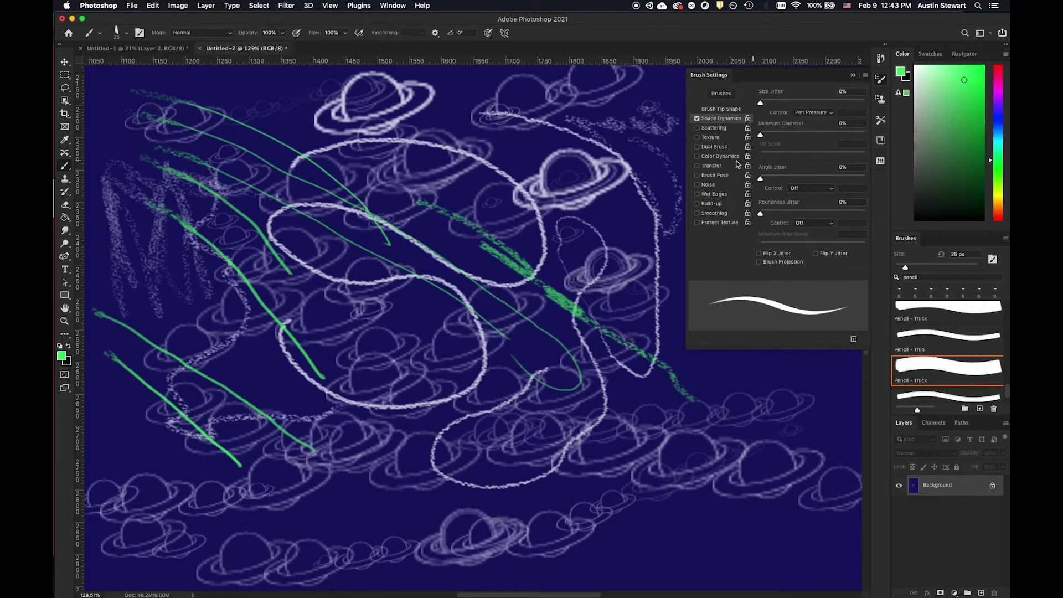
{"action": "mouse_move", "coordinate": [137, 139]}
{"action": "left_mouse_down"}
{"action": "mouse_move", "coordinate": [365, 191]}
{"action": "mouse_move", "coordinate": [459, 227]}
{"action": "mouse_move", "coordinate": [609, 323]}
{"action": "mouse_move", "coordinate": [680, 436]}
{"action": "left_mouse_up"}
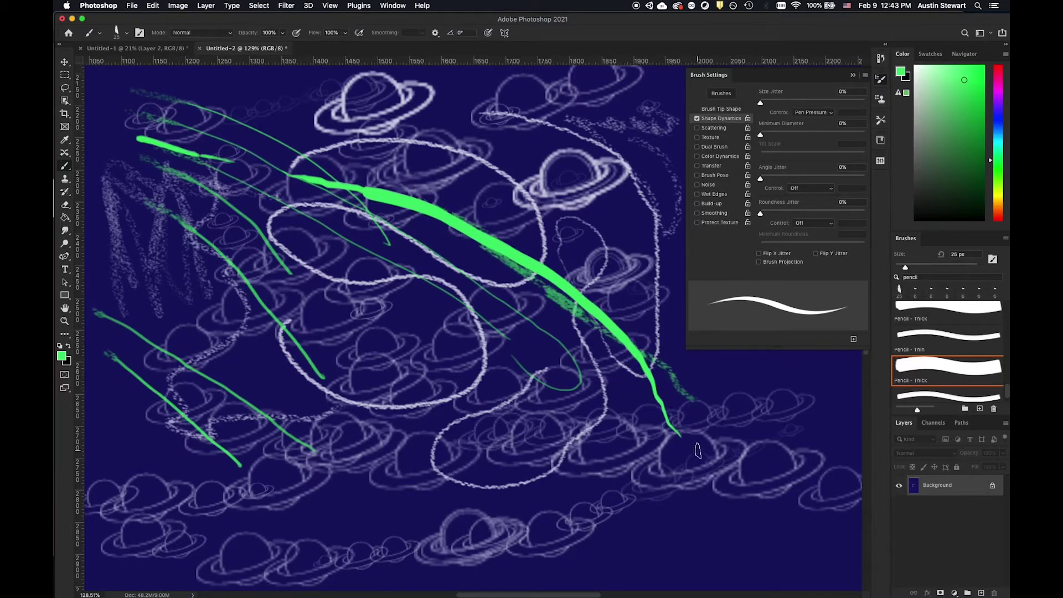
Change the size control to Fade with 100 steps.
{"action": "left_click", "coordinate": [813, 112]}
{"action": "left_click", "coordinate": [814, 120]}
{"action": "left_click", "coordinate": [816, 113]}
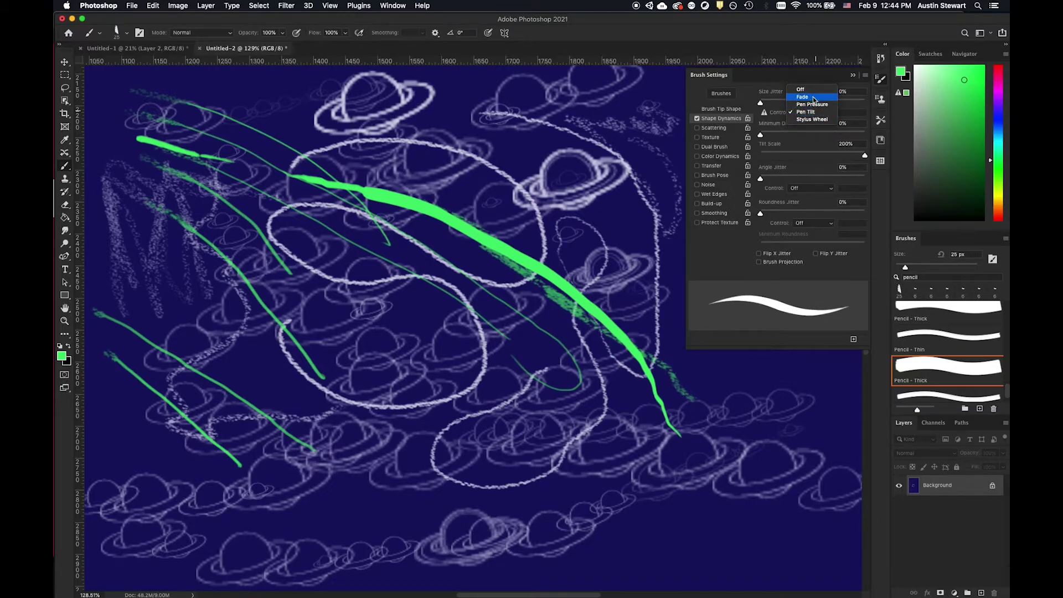
{"action": "left_click", "coordinate": [813, 97]}
{"action": "left_click", "coordinate": [850, 111]}
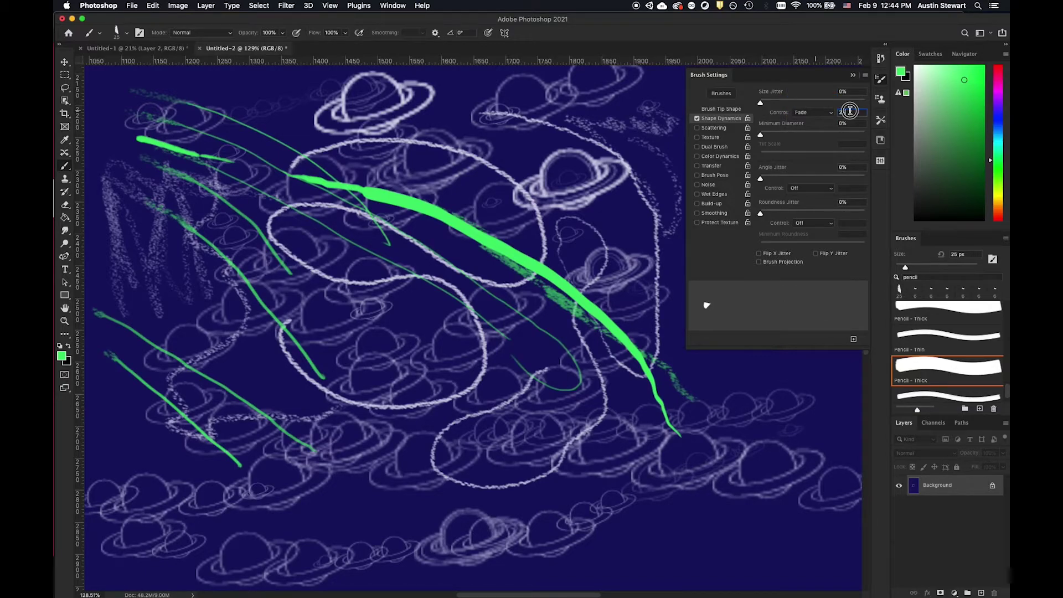
{"action": "type", "text": "100"}
Paint many short tapered green strokes over the central circles, then select the fade step field.
{"action": "left_click_drag", "start_coordinate": [228, 225], "coordinate": [279, 252]}
{"action": "mouse_move", "coordinate": [306, 292]}
{"action": "left_mouse_down"}
{"action": "mouse_move", "coordinate": [361, 320]}
{"action": "mouse_move", "coordinate": [389, 298]}
{"action": "mouse_move", "coordinate": [437, 322]}
{"action": "mouse_move", "coordinate": [394, 347]}
{"action": "mouse_move", "coordinate": [435, 360]}
{"action": "left_mouse_up"}
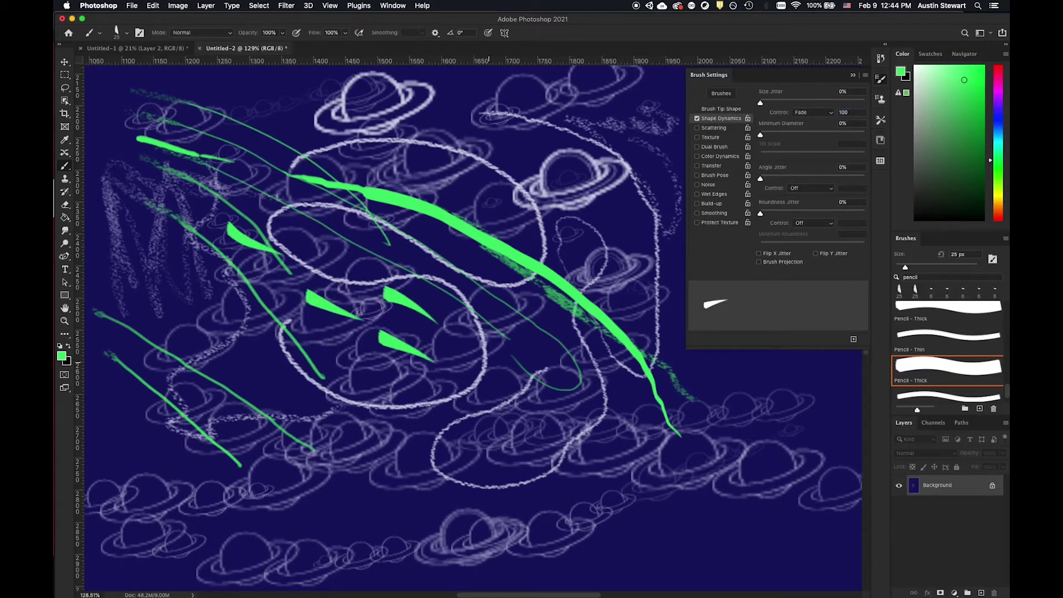
{"action": "mouse_move", "coordinate": [442, 311]}
{"action": "left_mouse_down"}
{"action": "mouse_move", "coordinate": [507, 335]}
{"action": "mouse_move", "coordinate": [444, 350]}
{"action": "mouse_move", "coordinate": [493, 376]}
{"action": "left_mouse_up"}
{"action": "left_click_drag", "start_coordinate": [422, 341], "coordinate": [474, 376]}
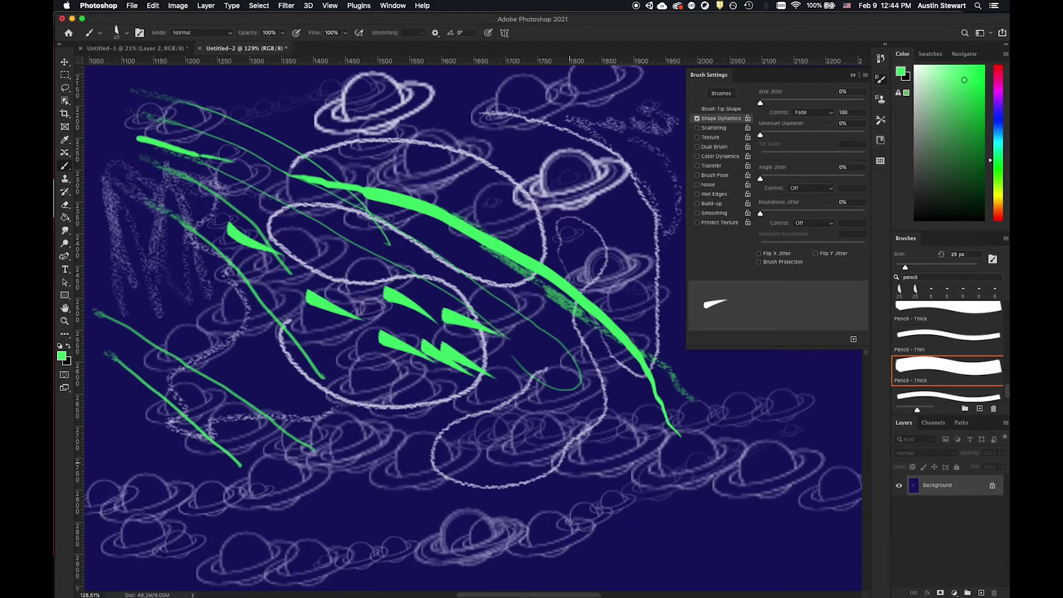
{"action": "left_click_drag", "start_coordinate": [272, 325], "coordinate": [323, 362]}
{"action": "left_click_drag", "start_coordinate": [234, 232], "coordinate": [291, 259]}
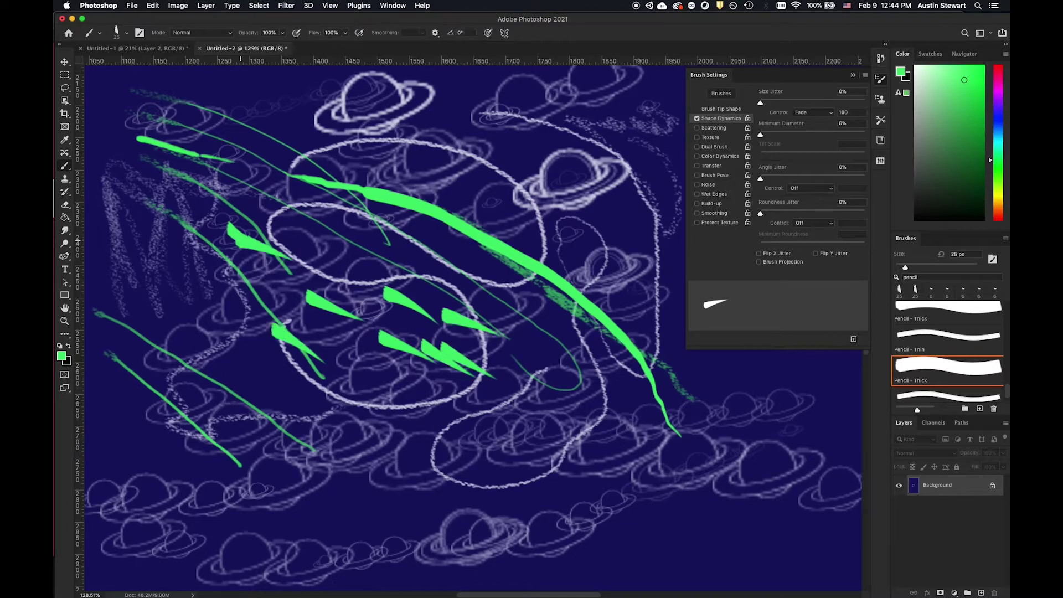
{"action": "left_click_drag", "start_coordinate": [224, 203], "coordinate": [348, 275]}
{"action": "mouse_move", "coordinate": [309, 216]}
{"action": "left_mouse_down"}
{"action": "mouse_move", "coordinate": [361, 255]}
{"action": "mouse_move", "coordinate": [361, 284]}
{"action": "mouse_move", "coordinate": [381, 291]}
{"action": "left_mouse_up"}
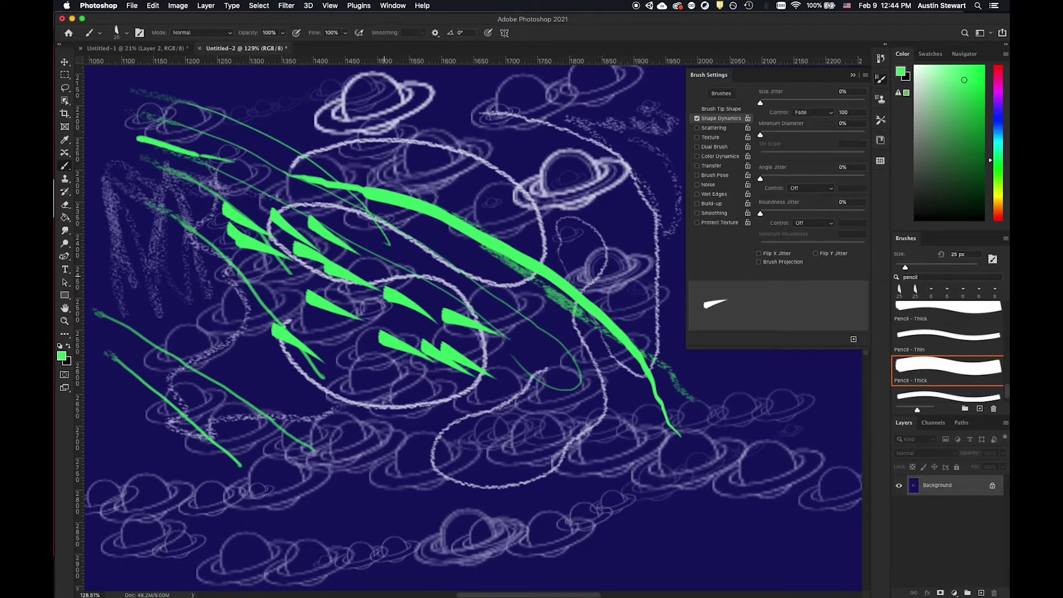
{"action": "left_click_drag", "start_coordinate": [350, 248], "coordinate": [403, 273]}
{"action": "mouse_move", "coordinate": [327, 335]}
{"action": "left_mouse_down"}
{"action": "mouse_move", "coordinate": [378, 375]}
{"action": "mouse_move", "coordinate": [426, 391]}
{"action": "mouse_move", "coordinate": [429, 430]}
{"action": "left_mouse_up"}
{"action": "left_click_drag", "start_coordinate": [428, 379], "coordinate": [481, 406]}
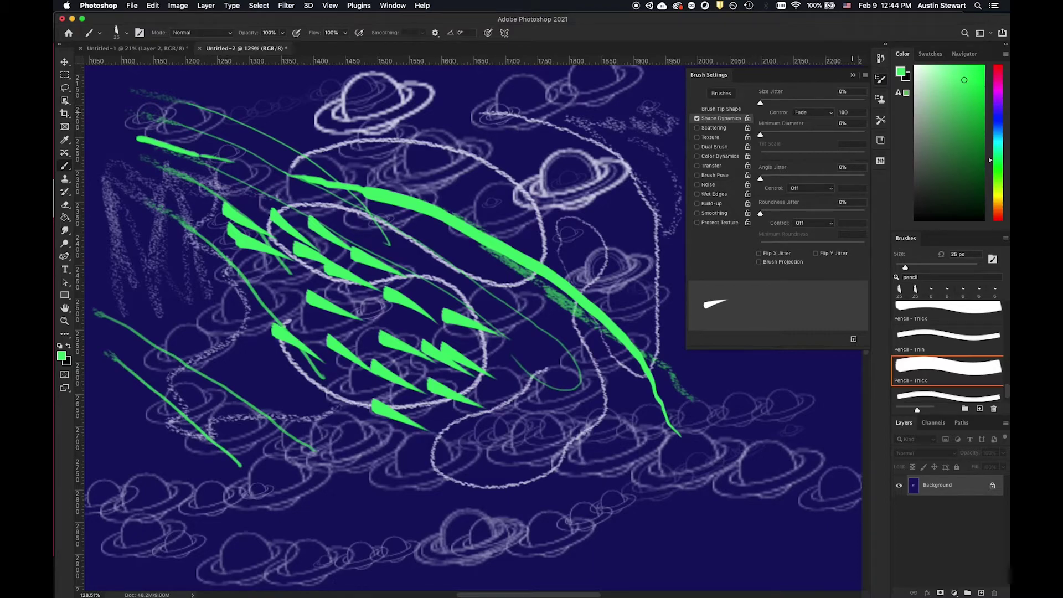
{"action": "left_click", "coordinate": [843, 112]}
Set the size fade to 1000 steps and paint long arcing and looping green strokes.
{"action": "type", "text": "1000"}
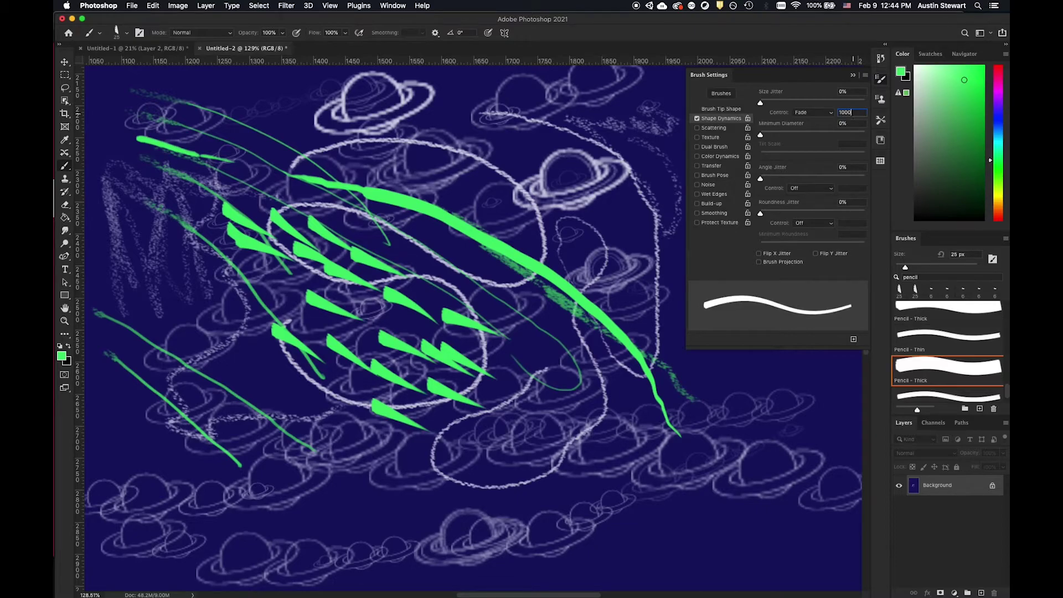
{"action": "mouse_move", "coordinate": [110, 221]}
{"action": "left_mouse_down"}
{"action": "mouse_move", "coordinate": [465, 493]}
{"action": "mouse_move", "coordinate": [604, 512]}
{"action": "left_mouse_up"}
{"action": "mouse_move", "coordinate": [189, 147]}
{"action": "left_mouse_down"}
{"action": "mouse_move", "coordinate": [425, 261]}
{"action": "mouse_move", "coordinate": [678, 434]}
{"action": "left_mouse_up"}
{"action": "mouse_move", "coordinate": [255, 133]}
{"action": "left_mouse_down"}
{"action": "mouse_move", "coordinate": [337, 124]}
{"action": "mouse_move", "coordinate": [719, 412]}
{"action": "left_mouse_up"}
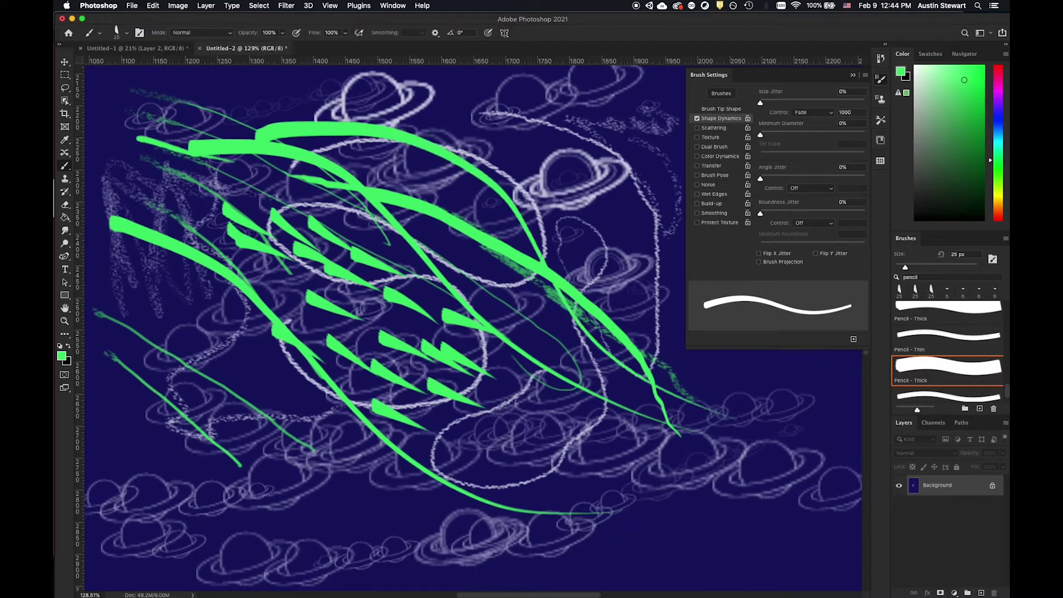
{"action": "mouse_move", "coordinate": [437, 78]}
{"action": "left_mouse_down"}
{"action": "mouse_move", "coordinate": [512, 249]}
{"action": "mouse_move", "coordinate": [570, 503]}
{"action": "left_mouse_up"}
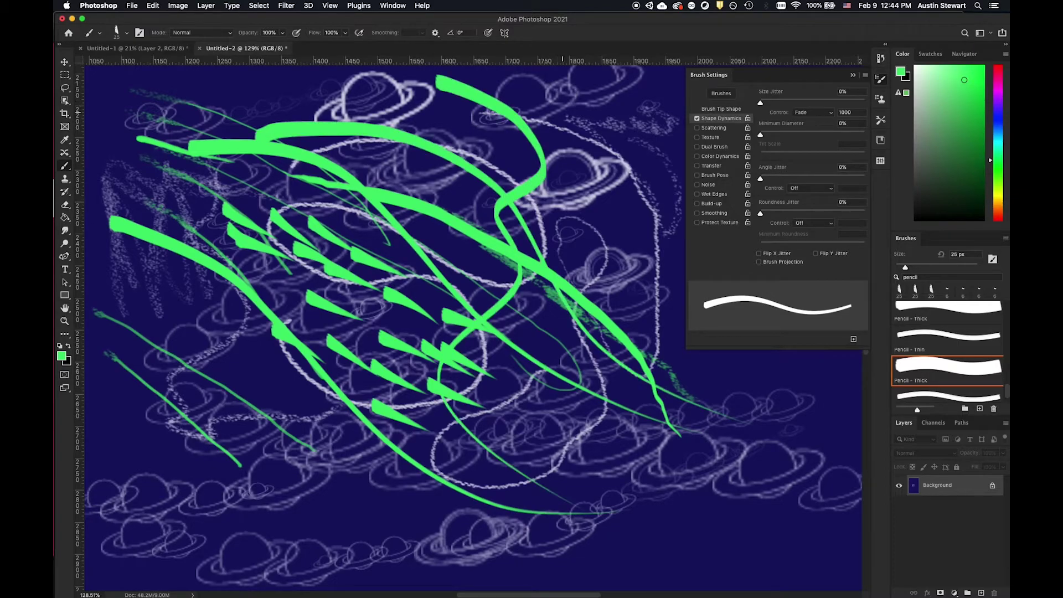
{"action": "left_click_drag", "start_coordinate": [561, 108], "coordinate": [608, 537]}
{"action": "mouse_move", "coordinate": [282, 108]}
{"action": "left_mouse_down"}
{"action": "mouse_move", "coordinate": [424, 129]}
{"action": "mouse_move", "coordinate": [392, 435]}
{"action": "mouse_move", "coordinate": [443, 504]}
{"action": "left_mouse_up"}
Paint thick green sweeps along the bottom and left side, then shift the hue toward yellow.
{"action": "mouse_move", "coordinate": [141, 454]}
{"action": "left_mouse_down"}
{"action": "mouse_move", "coordinate": [573, 582]}
{"action": "mouse_move", "coordinate": [687, 484]}
{"action": "left_mouse_up"}
{"action": "mouse_move", "coordinate": [164, 431]}
{"action": "left_mouse_down"}
{"action": "mouse_move", "coordinate": [167, 443]}
{"action": "mouse_move", "coordinate": [699, 536]}
{"action": "mouse_move", "coordinate": [706, 475]}
{"action": "left_mouse_up"}
{"action": "mouse_move", "coordinate": [188, 375]}
{"action": "left_mouse_down"}
{"action": "mouse_move", "coordinate": [127, 302]}
{"action": "mouse_move", "coordinate": [85, 277]}
{"action": "left_mouse_up"}
{"action": "mouse_move", "coordinate": [84, 354]}
{"action": "left_mouse_down"}
{"action": "mouse_move", "coordinate": [368, 457]}
{"action": "mouse_move", "coordinate": [327, 466]}
{"action": "left_mouse_up"}
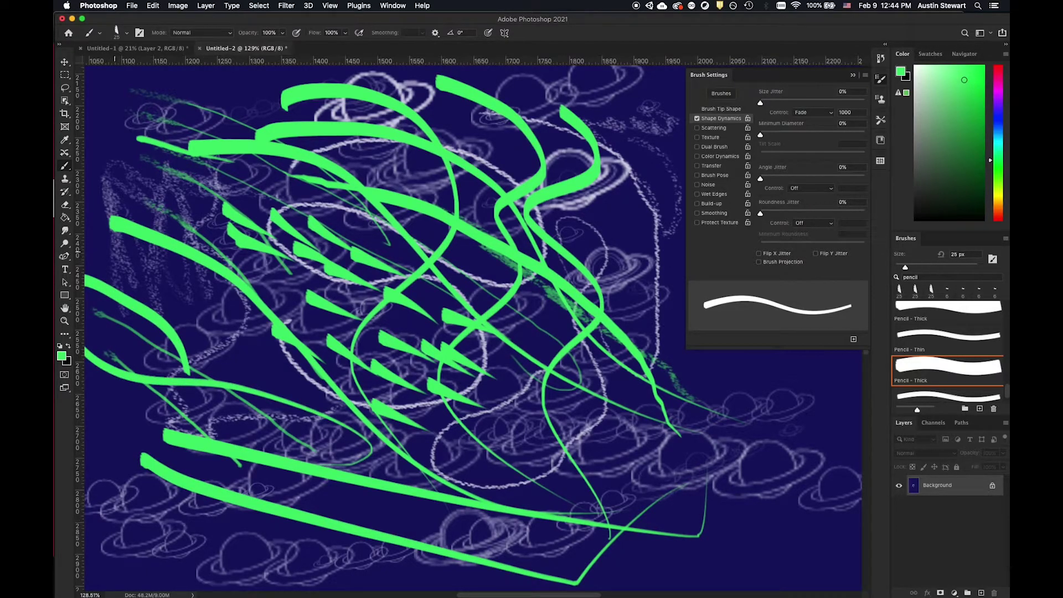
{"action": "mouse_move", "coordinate": [117, 254]}
{"action": "left_mouse_down"}
{"action": "mouse_move", "coordinate": [339, 458]}
{"action": "mouse_move", "coordinate": [280, 575]}
{"action": "left_mouse_up"}
{"action": "left_click_drag", "start_coordinate": [363, 470], "coordinate": [862, 423]}
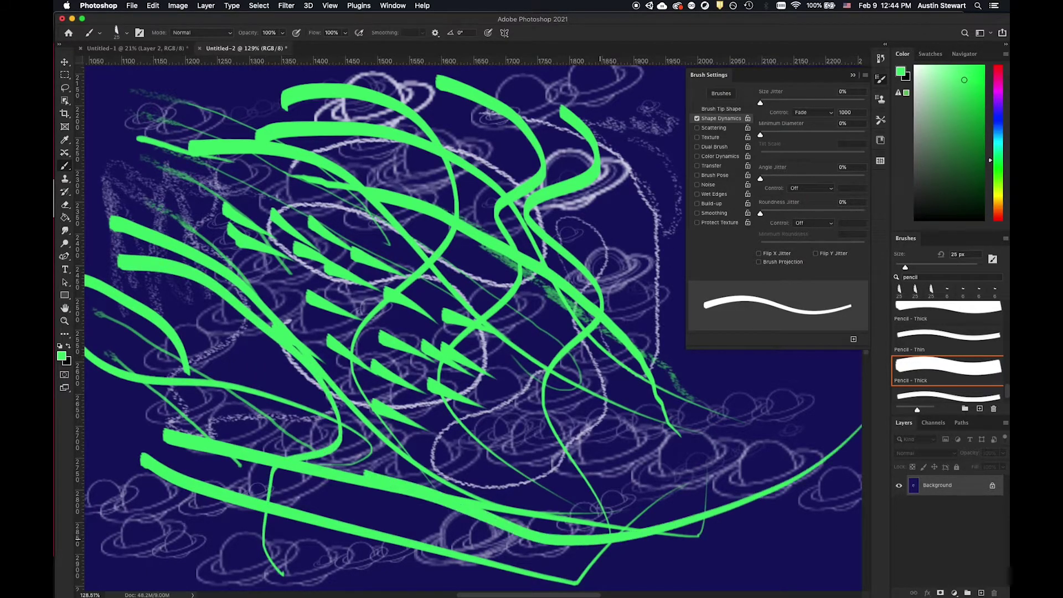
{"action": "mouse_move", "coordinate": [458, 209]}
{"action": "left_mouse_down"}
{"action": "mouse_move", "coordinate": [562, 352]}
{"action": "mouse_move", "coordinate": [561, 420]}
{"action": "left_mouse_up"}
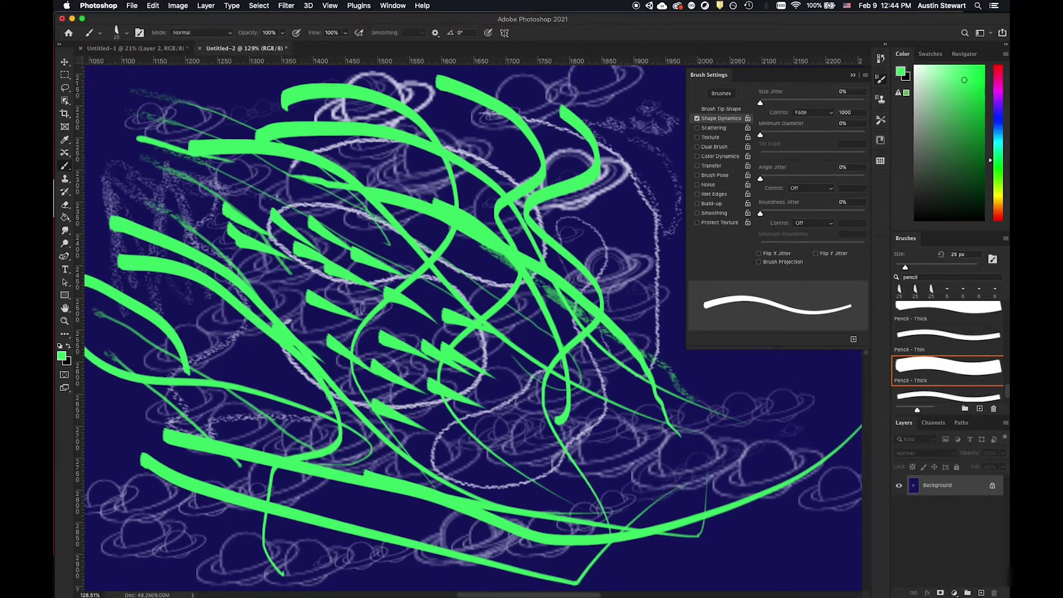
{"action": "left_click", "coordinate": [998, 194]}
Pick olive yellow, paint wavy and diagonal olive strokes through the centre, and enable Wet Edges.
{"action": "left_click", "coordinate": [971, 115]}
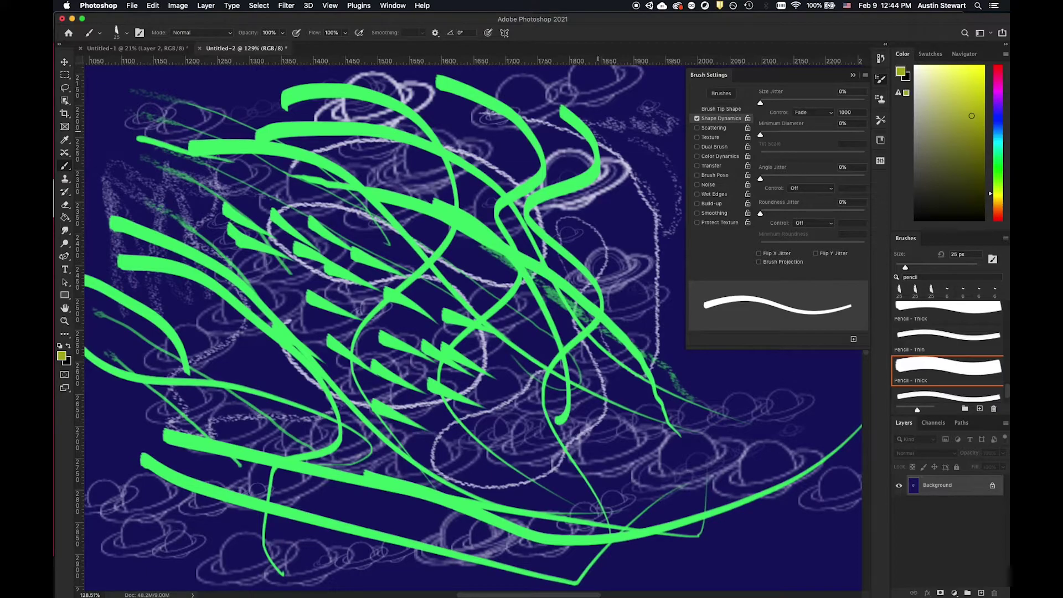
{"action": "mouse_move", "coordinate": [607, 119]}
{"action": "left_mouse_down"}
{"action": "mouse_move", "coordinate": [555, 401]}
{"action": "mouse_move", "coordinate": [596, 463]}
{"action": "left_mouse_up"}
{"action": "left_click_drag", "start_coordinate": [503, 388], "coordinate": [536, 498]}
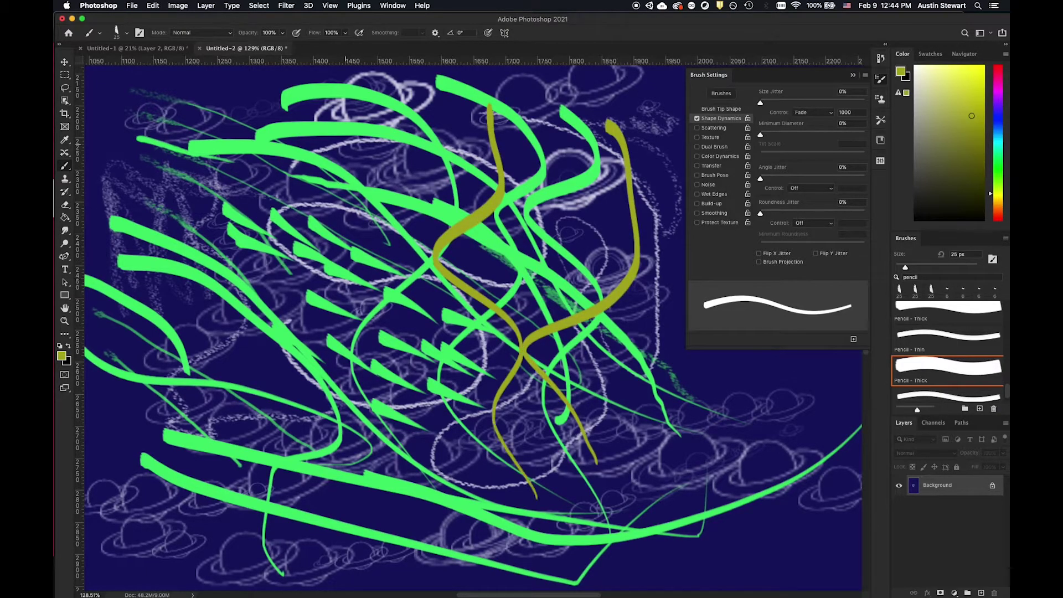
{"action": "left_click_drag", "start_coordinate": [343, 141], "coordinate": [775, 510]}
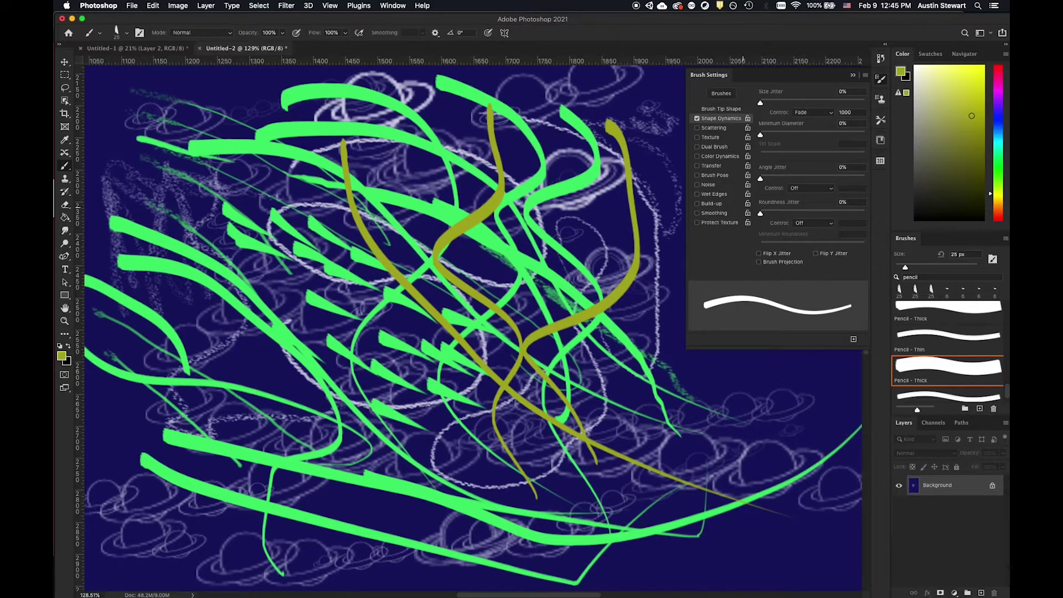
{"action": "left_click", "coordinate": [697, 194]}
With Wet Edges on, paint three translucent olive strokes across the upper left.
{"action": "left_click", "coordinate": [697, 194]}
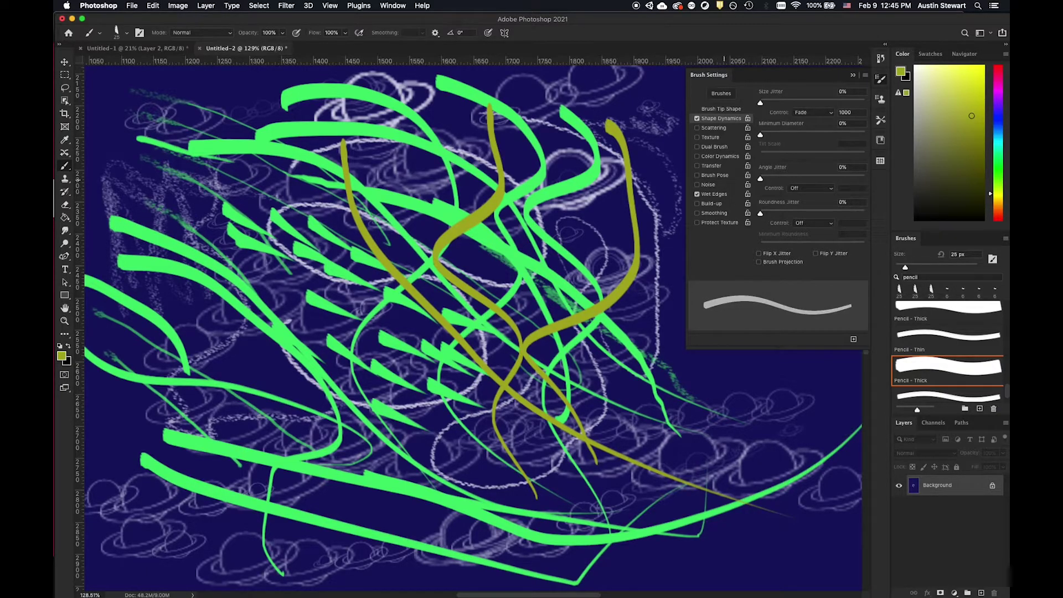
{"action": "left_click", "coordinate": [697, 193]}
{"action": "left_click", "coordinate": [697, 193]}
{"action": "mouse_move", "coordinate": [123, 99]}
{"action": "left_mouse_down"}
{"action": "mouse_move", "coordinate": [158, 114]}
{"action": "mouse_move", "coordinate": [246, 219]}
{"action": "mouse_move", "coordinate": [361, 274]}
{"action": "left_mouse_up"}
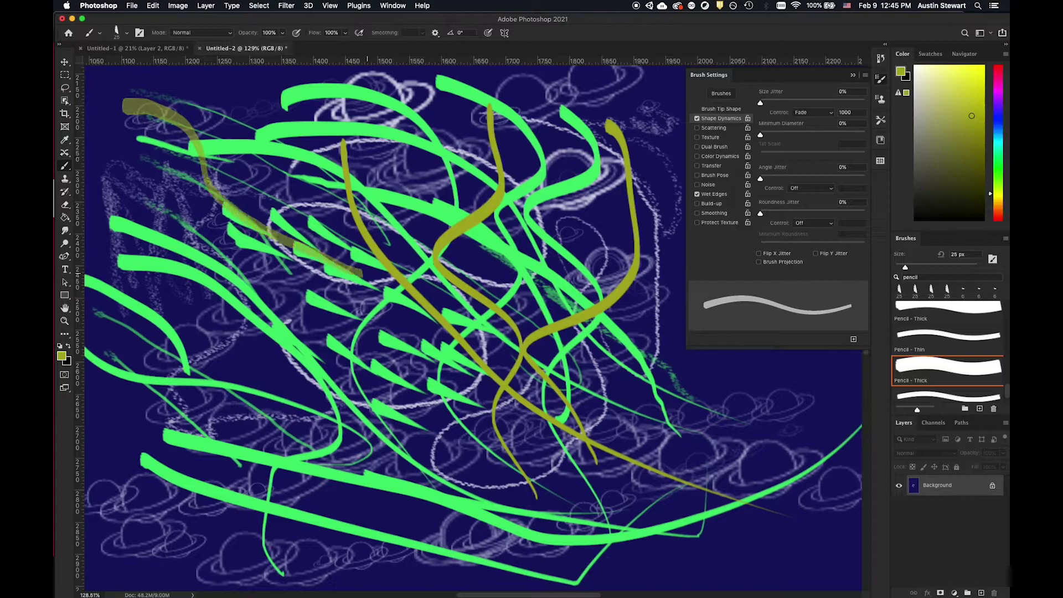
{"action": "mouse_move", "coordinate": [104, 133]}
{"action": "left_mouse_down"}
{"action": "mouse_move", "coordinate": [166, 247]}
{"action": "mouse_move", "coordinate": [370, 338]}
{"action": "left_mouse_up"}
{"action": "mouse_move", "coordinate": [116, 83]}
{"action": "left_mouse_down"}
{"action": "mouse_move", "coordinate": [176, 92]}
{"action": "mouse_move", "coordinate": [332, 163]}
{"action": "mouse_move", "coordinate": [442, 178]}
{"action": "left_mouse_up"}
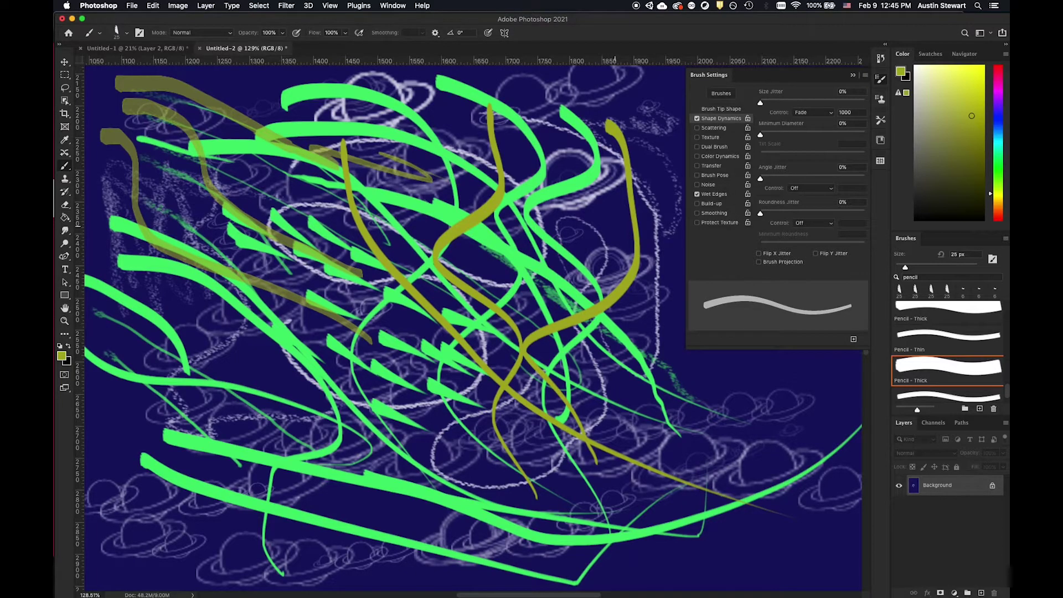
Paint translucent olive strokes on the right, enable Build-up (Shift+Alt+P), and paint a short stroke.
{"action": "mouse_move", "coordinate": [545, 182]}
{"action": "left_mouse_down"}
{"action": "mouse_move", "coordinate": [631, 250]}
{"action": "mouse_move", "coordinate": [639, 404]}
{"action": "left_mouse_up"}
{"action": "mouse_move", "coordinate": [612, 158]}
{"action": "left_mouse_down"}
{"action": "mouse_move", "coordinate": [617, 169]}
{"action": "mouse_move", "coordinate": [556, 320]}
{"action": "left_mouse_up"}
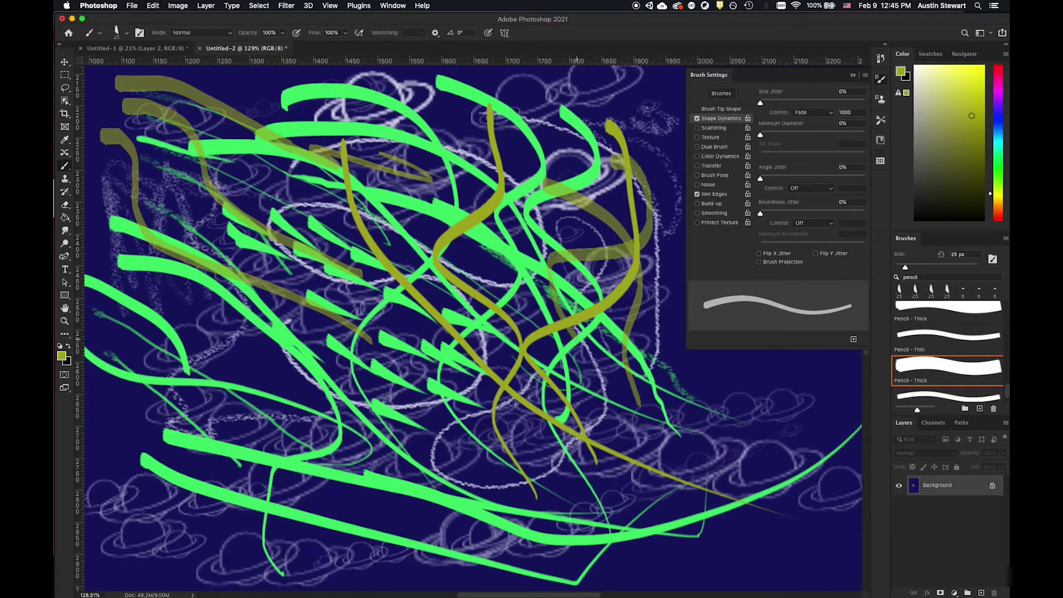
{"action": "mouse_move", "coordinate": [664, 279]}
{"action": "left_mouse_down"}
{"action": "mouse_move", "coordinate": [606, 371]}
{"action": "mouse_move", "coordinate": [639, 404]}
{"action": "mouse_move", "coordinate": [767, 431]}
{"action": "mouse_move", "coordinate": [861, 390]}
{"action": "left_mouse_up"}
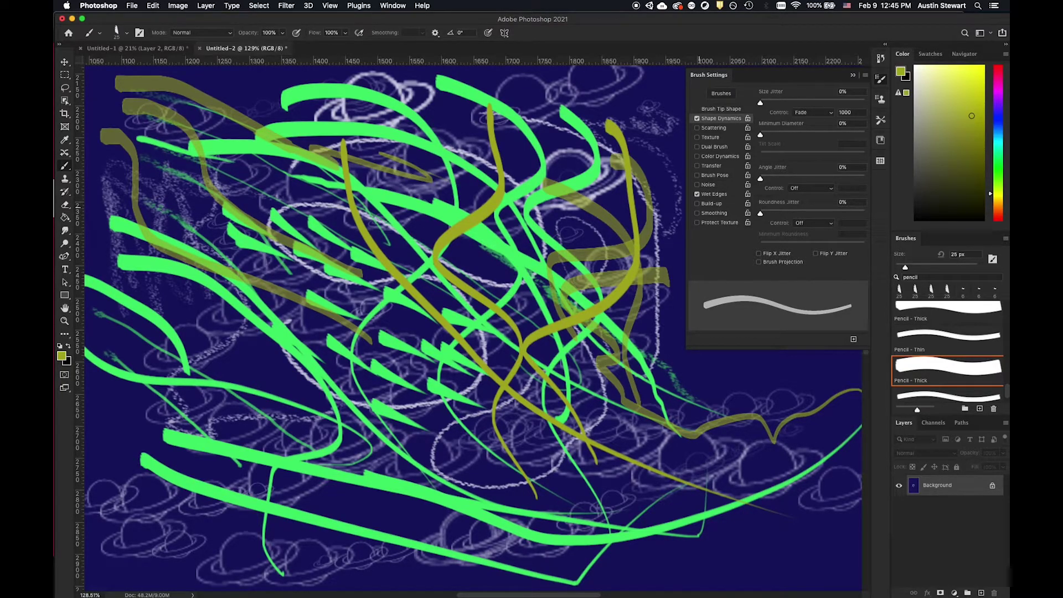
{"action": "key", "text": "alt+shift+p"}
{"action": "mouse_move", "coordinate": [597, 93]}
{"action": "left_mouse_down"}
{"action": "mouse_move", "coordinate": [654, 115]}
{"action": "mouse_move", "coordinate": [663, 166]}
{"action": "mouse_move", "coordinate": [684, 207]}
{"action": "left_mouse_up"}
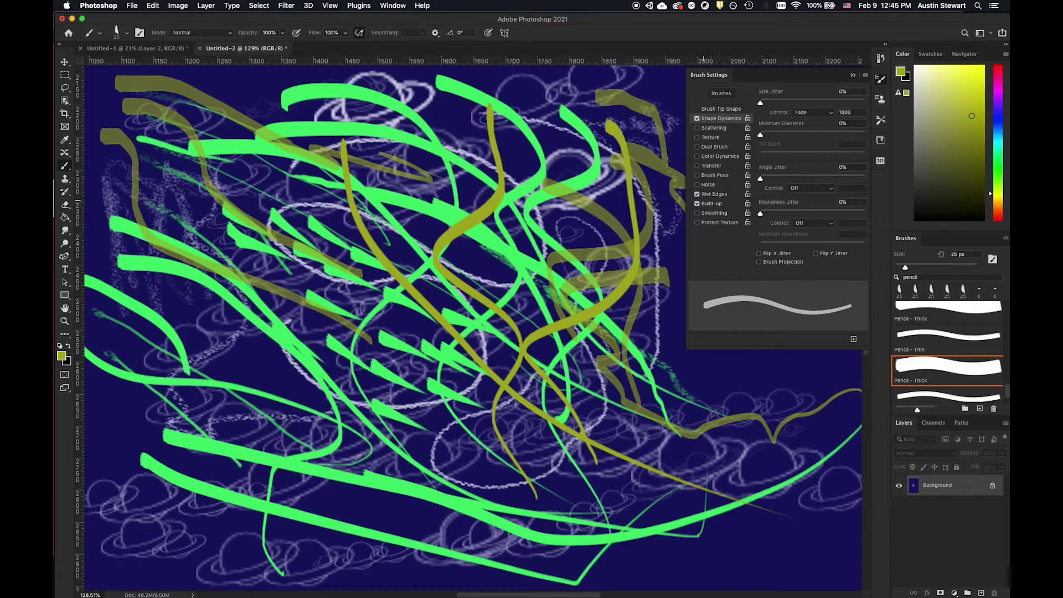
Turn Wet Edges off, keep Build-up on, and paint a short olive stroke near the top.
{"action": "left_click", "coordinate": [696, 203]}
{"action": "left_click", "coordinate": [697, 193]}
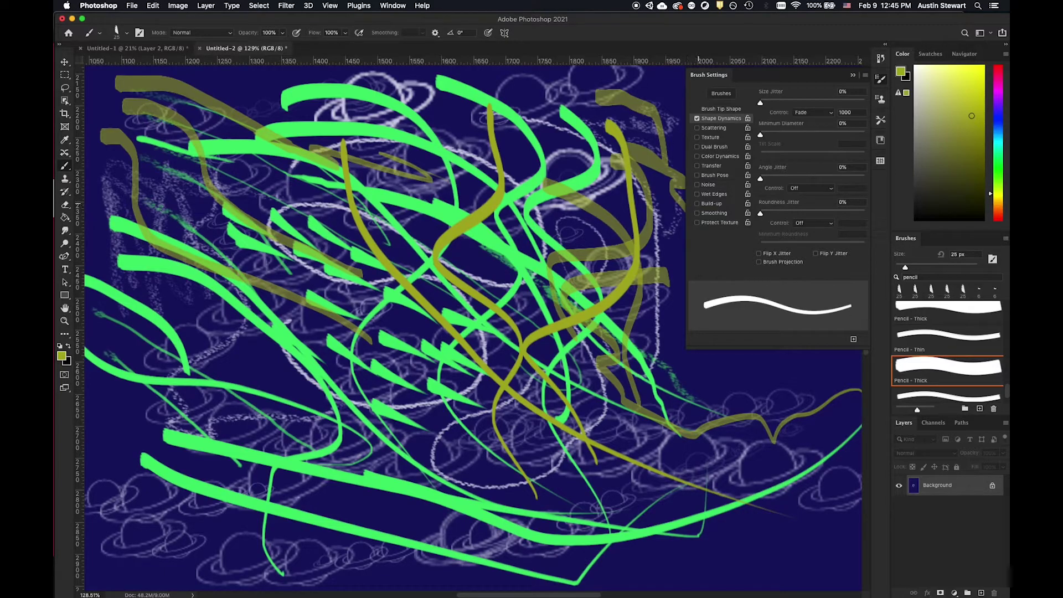
{"action": "left_click", "coordinate": [697, 203]}
{"action": "mouse_move", "coordinate": [507, 89]}
{"action": "left_mouse_down"}
{"action": "mouse_move", "coordinate": [573, 147]}
{"action": "mouse_move", "coordinate": [567, 170]}
{"action": "left_mouse_up"}
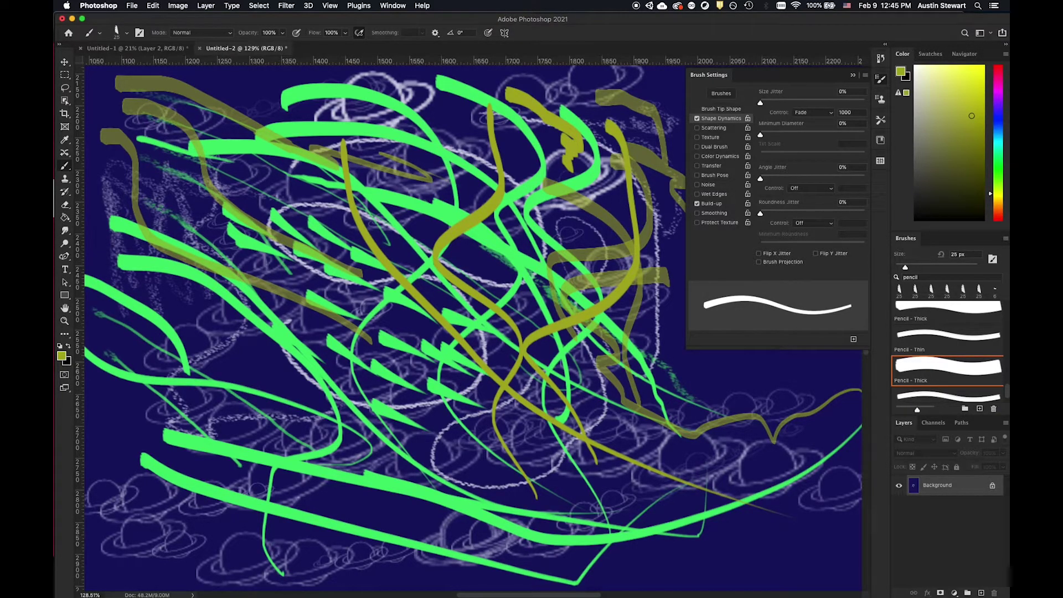
Lower Flow to 45%, paint build-up olive strokes near the top, and enable Smoothing at 10%.
{"action": "left_click", "coordinate": [345, 32]}
{"action": "left_click_drag", "start_coordinate": [345, 44], "coordinate": [320, 44]}
{"action": "mouse_move", "coordinate": [438, 112]}
{"action": "left_mouse_down"}
{"action": "mouse_move", "coordinate": [438, 125]}
{"action": "mouse_move", "coordinate": [473, 132]}
{"action": "mouse_move", "coordinate": [521, 167]}
{"action": "left_mouse_up"}
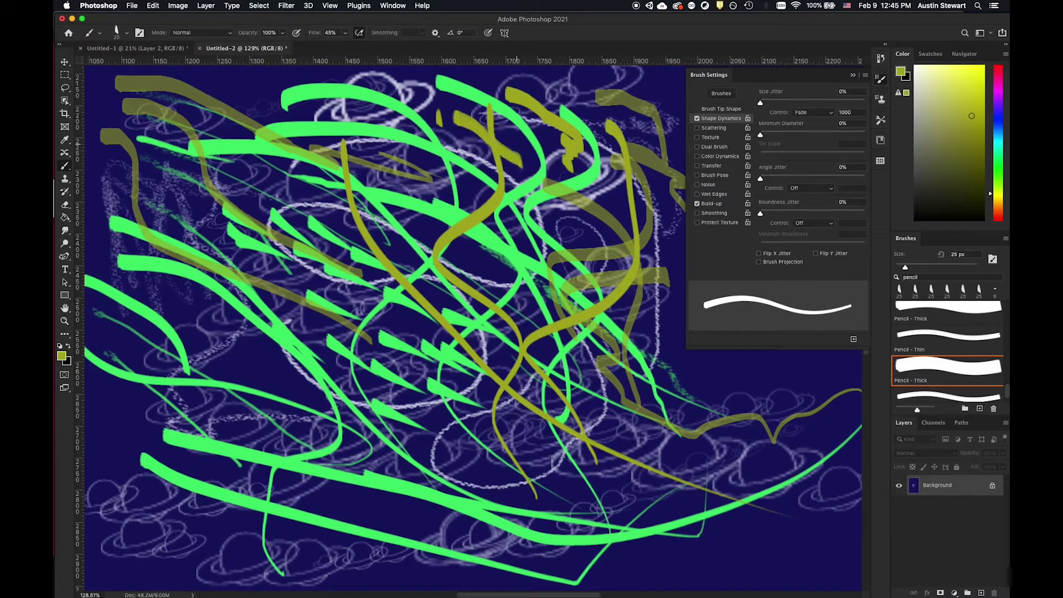
{"action": "mouse_move", "coordinate": [518, 68]}
{"action": "left_mouse_down"}
{"action": "mouse_move", "coordinate": [599, 101]}
{"action": "mouse_move", "coordinate": [634, 80]}
{"action": "mouse_move", "coordinate": [635, 155]}
{"action": "mouse_move", "coordinate": [668, 166]}
{"action": "mouse_move", "coordinate": [655, 94]}
{"action": "mouse_move", "coordinate": [663, 144]}
{"action": "mouse_move", "coordinate": [684, 160]}
{"action": "mouse_move", "coordinate": [668, 172]}
{"action": "mouse_move", "coordinate": [662, 216]}
{"action": "left_mouse_up"}
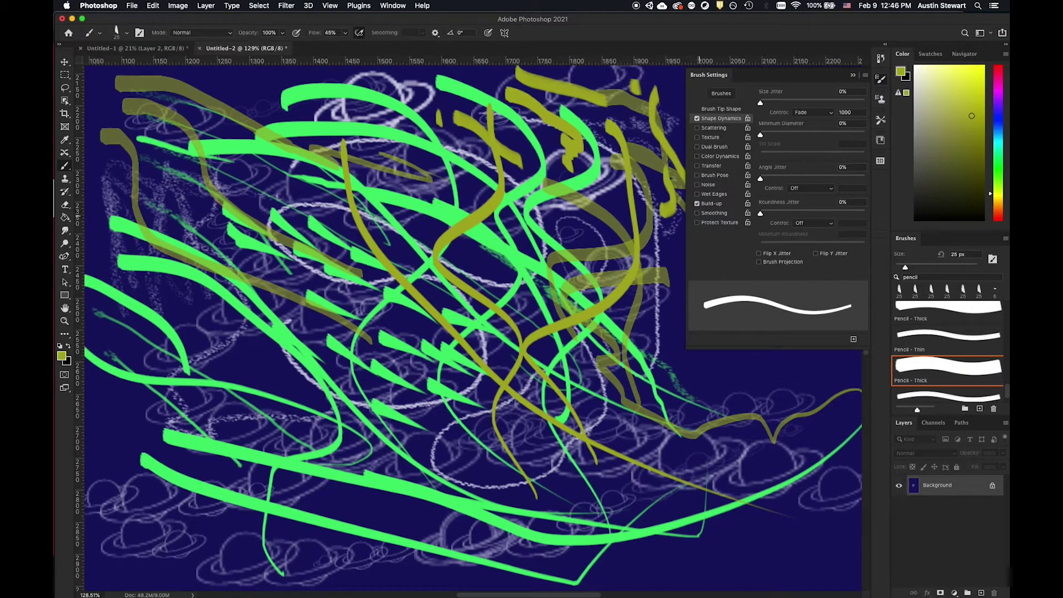
{"action": "left_click", "coordinate": [696, 213]}
Paint olive strokes curving down at the top left, zooming in closer on them.
{"action": "left_click", "coordinate": [423, 32]}
{"action": "key", "text": "Escape"}
{"action": "mouse_move", "coordinate": [207, 79]}
{"action": "left_mouse_down"}
{"action": "mouse_move", "coordinate": [241, 95]}
{"action": "mouse_move", "coordinate": [268, 147]}
{"action": "left_mouse_up"}
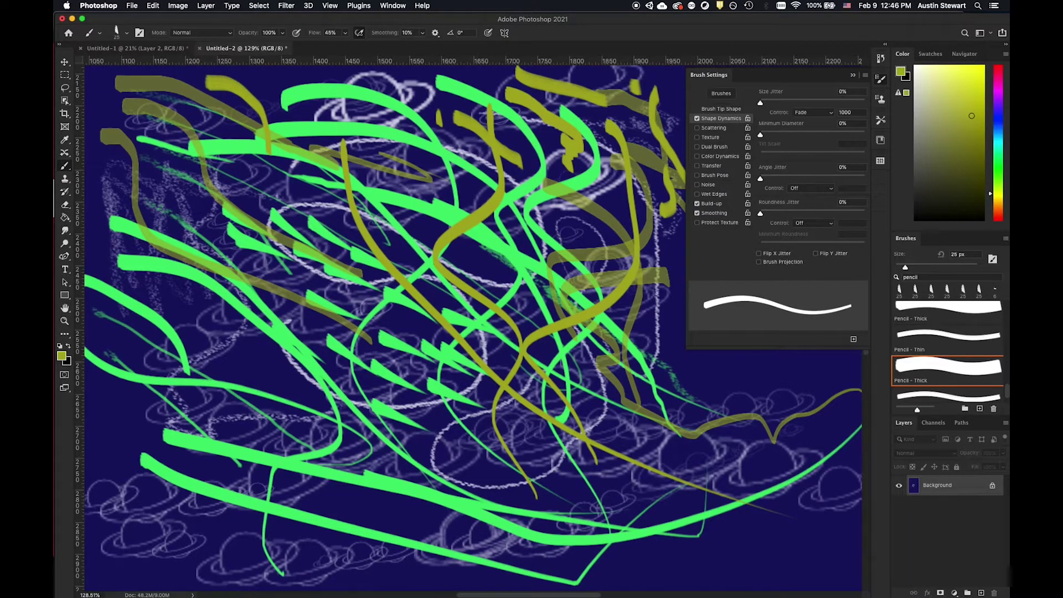
{"action": "left_click_drag", "start_coordinate": [482, 240], "coordinate": [556, 239]}
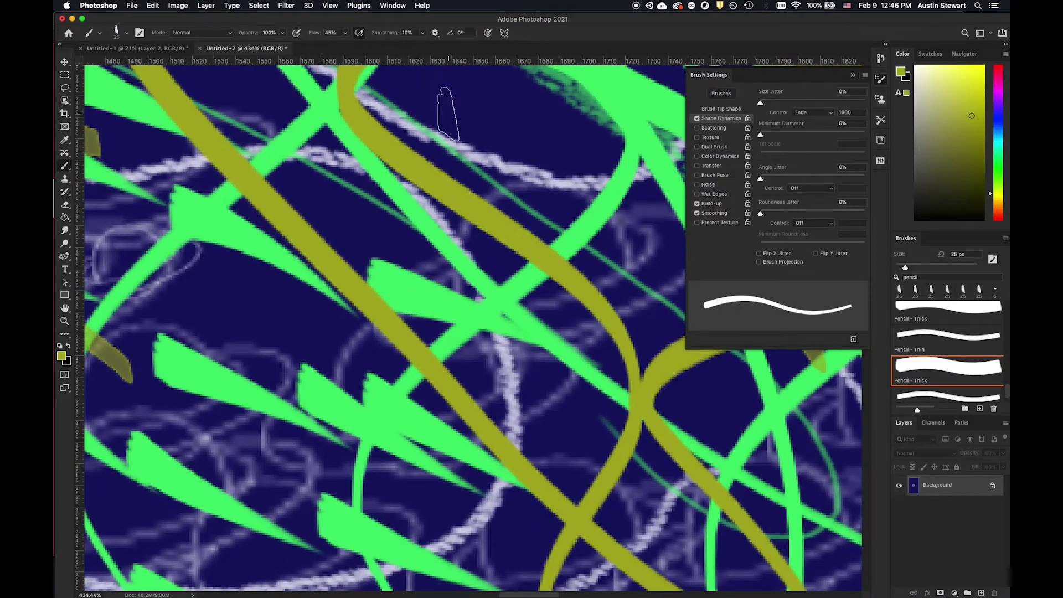
{"action": "mouse_move", "coordinate": [443, 108]}
{"action": "left_mouse_down"}
{"action": "mouse_move", "coordinate": [501, 128]}
{"action": "mouse_move", "coordinate": [584, 257]}
{"action": "left_mouse_up"}
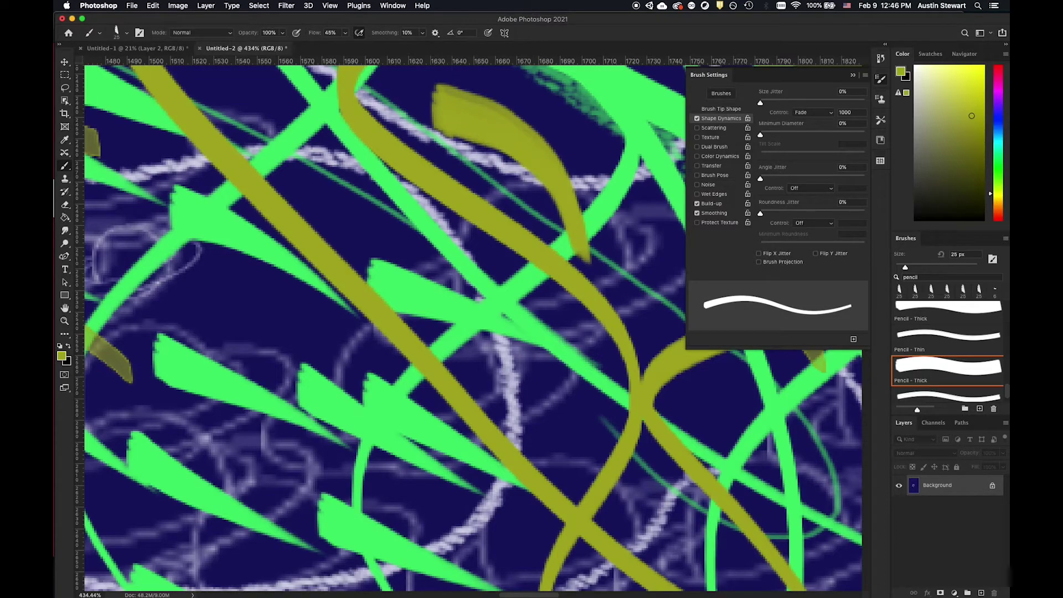
Raise brush Smoothing to 100% and paint a smoothed, widened olive stroke down from the top.
{"action": "left_click", "coordinate": [422, 32]}
{"action": "left_click_drag", "start_coordinate": [421, 44], "coordinate": [463, 44]}
{"action": "mouse_move", "coordinate": [538, 111]}
{"action": "left_mouse_down"}
{"action": "mouse_move", "coordinate": [572, 129]}
{"action": "mouse_move", "coordinate": [616, 199]}
{"action": "mouse_move", "coordinate": [637, 281]}
{"action": "mouse_move", "coordinate": [630, 380]}
{"action": "mouse_move", "coordinate": [561, 433]}
{"action": "mouse_move", "coordinate": [515, 450]}
{"action": "mouse_move", "coordinate": [368, 373]}
{"action": "mouse_move", "coordinate": [330, 326]}
{"action": "left_mouse_up"}
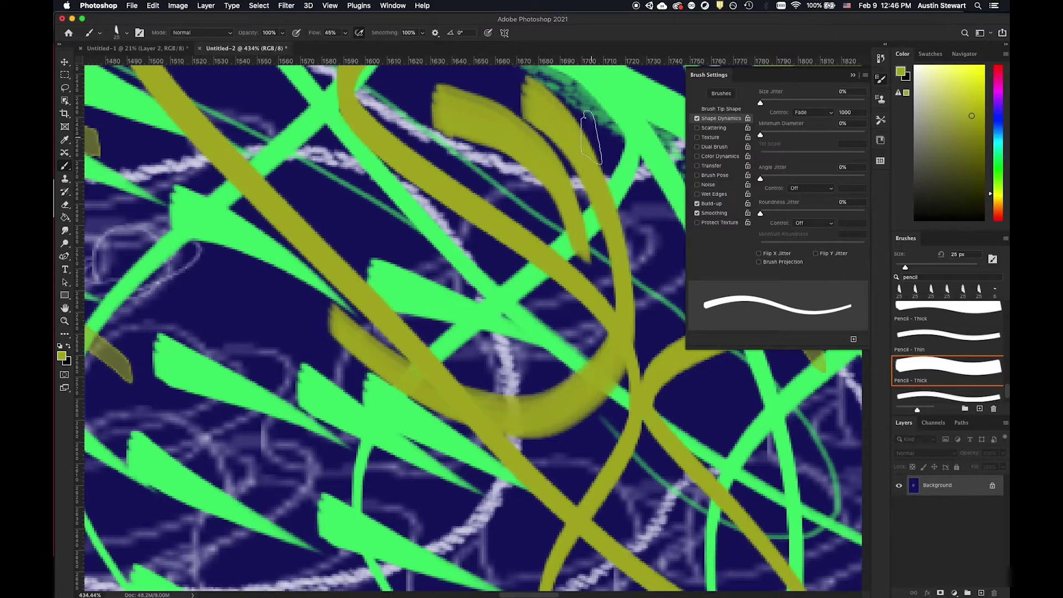
{"action": "left_click_drag", "start_coordinate": [517, 98], "coordinate": [565, 152]}
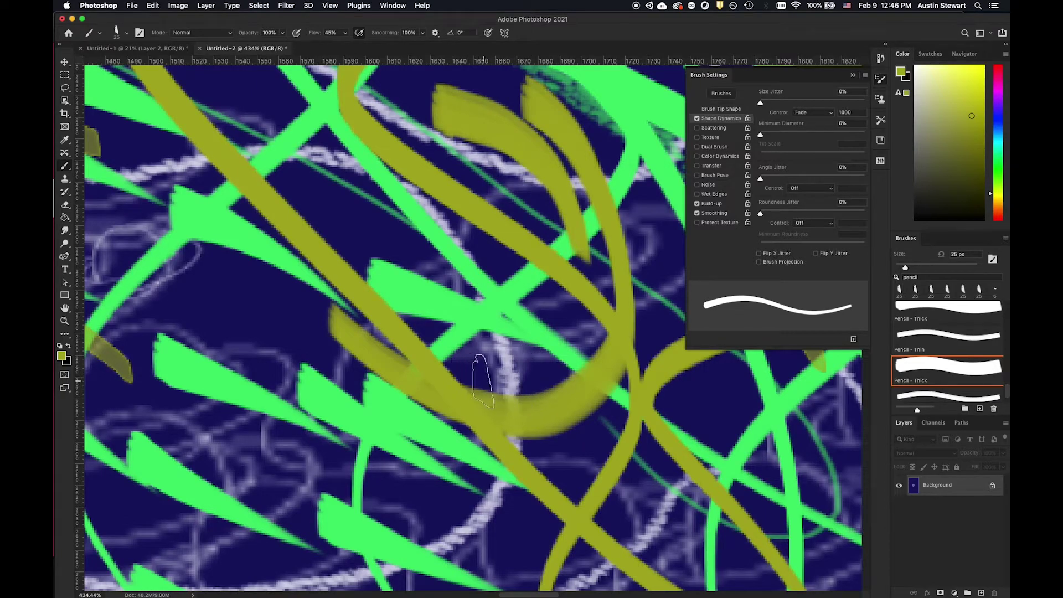
Paint curved olive strokes toward the left, extending them into a hook shape.
{"action": "left_click_drag", "start_coordinate": [512, 380], "coordinate": [524, 379]}
{"action": "mouse_move", "coordinate": [332, 301]}
{"action": "left_mouse_down"}
{"action": "mouse_move", "coordinate": [244, 284]}
{"action": "mouse_move", "coordinate": [213, 349]}
{"action": "left_mouse_up"}
{"action": "left_click_drag", "start_coordinate": [216, 390], "coordinate": [324, 443]}
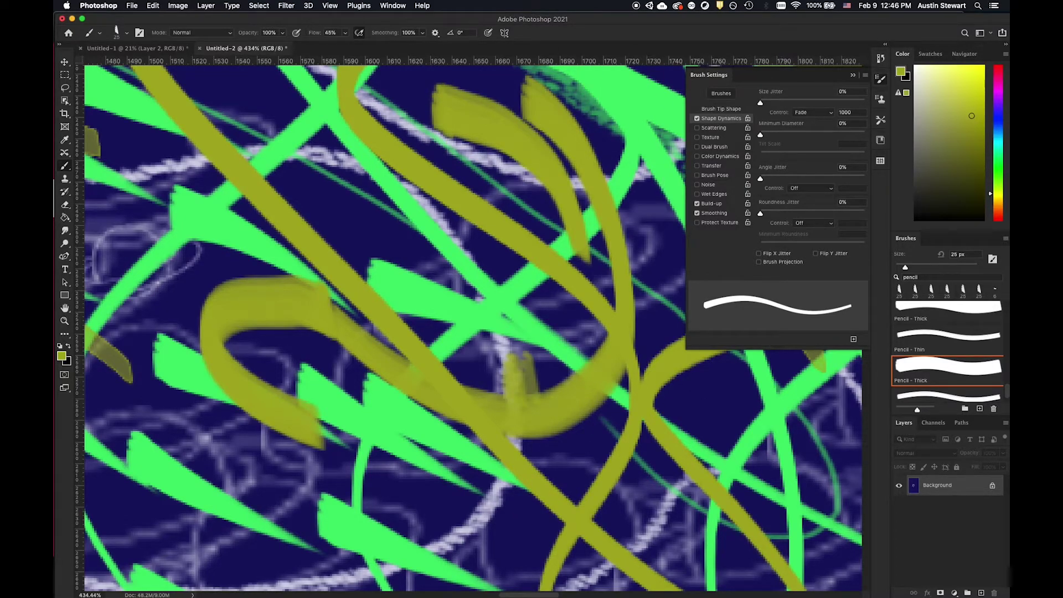
{"action": "left_click", "coordinate": [435, 32]}
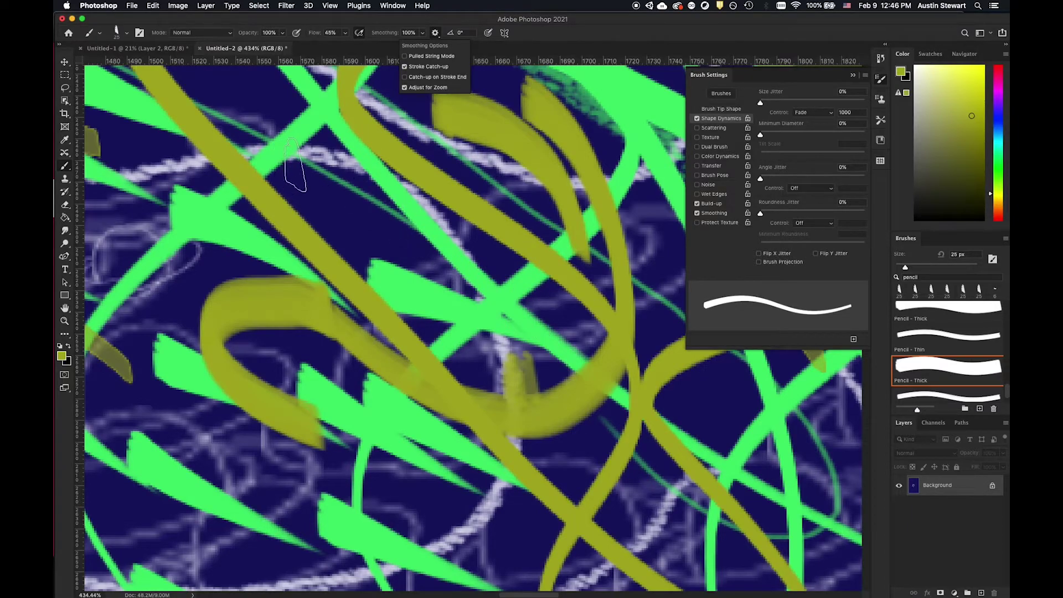
Paint a diagonal olive stroke and a broad zigzag olive stroke across the top.
{"action": "left_click", "coordinate": [294, 161]}
{"action": "mouse_move", "coordinate": [291, 152]}
{"action": "left_mouse_down"}
{"action": "mouse_move", "coordinate": [355, 205]}
{"action": "mouse_move", "coordinate": [499, 277]}
{"action": "mouse_move", "coordinate": [559, 354]}
{"action": "left_mouse_up"}
{"action": "mouse_move", "coordinate": [310, 119]}
{"action": "left_mouse_down"}
{"action": "mouse_move", "coordinate": [236, 130]}
{"action": "mouse_move", "coordinate": [436, 128]}
{"action": "mouse_move", "coordinate": [637, 254]}
{"action": "mouse_move", "coordinate": [707, 383]}
{"action": "mouse_move", "coordinate": [698, 426]}
{"action": "left_mouse_up"}
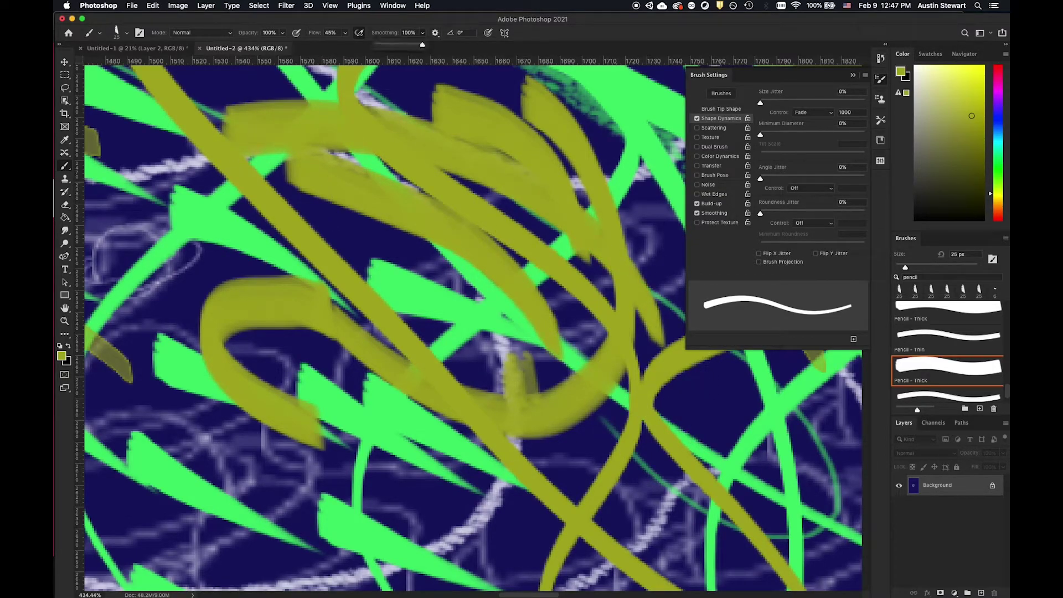
Turn on Pulled String Mode in the smoothing options and zoom back out to 129%.
{"action": "left_click", "coordinate": [409, 33]}
{"action": "left_click", "coordinate": [435, 33]}
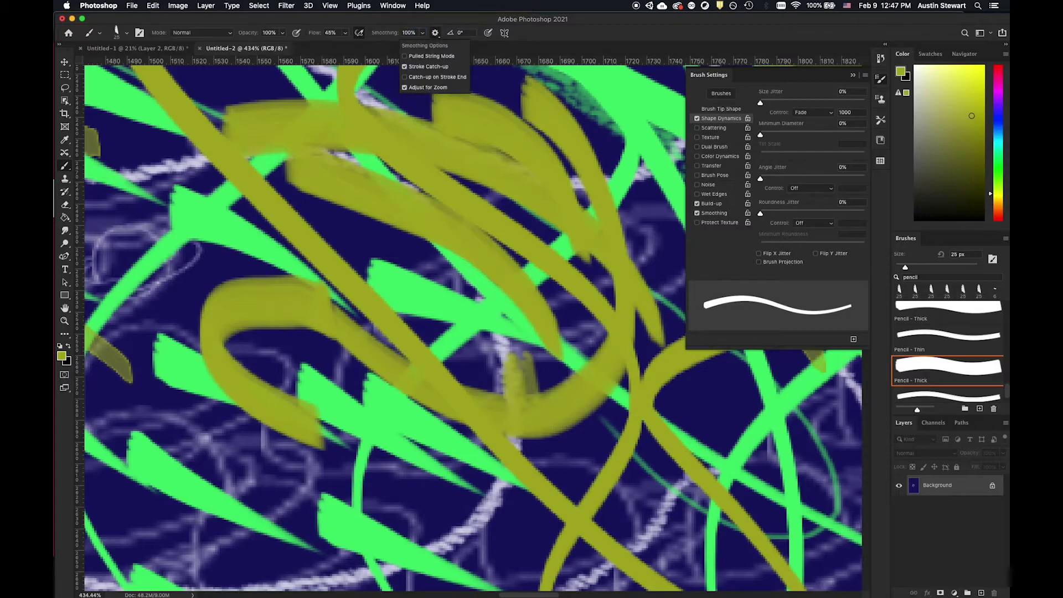
{"action": "left_click", "coordinate": [405, 56]}
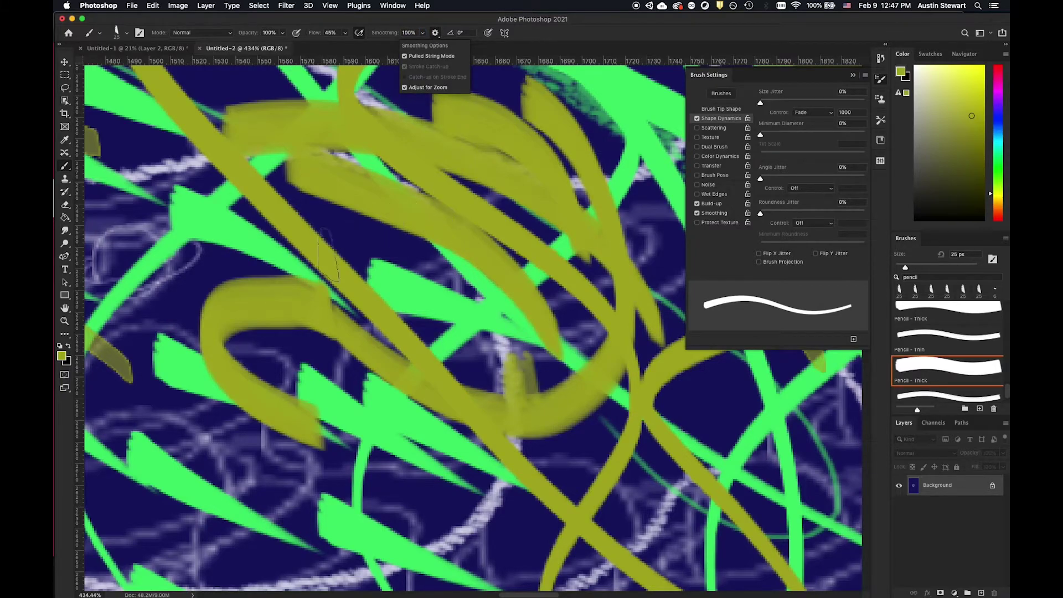
{"action": "left_click", "coordinate": [126, 241]}
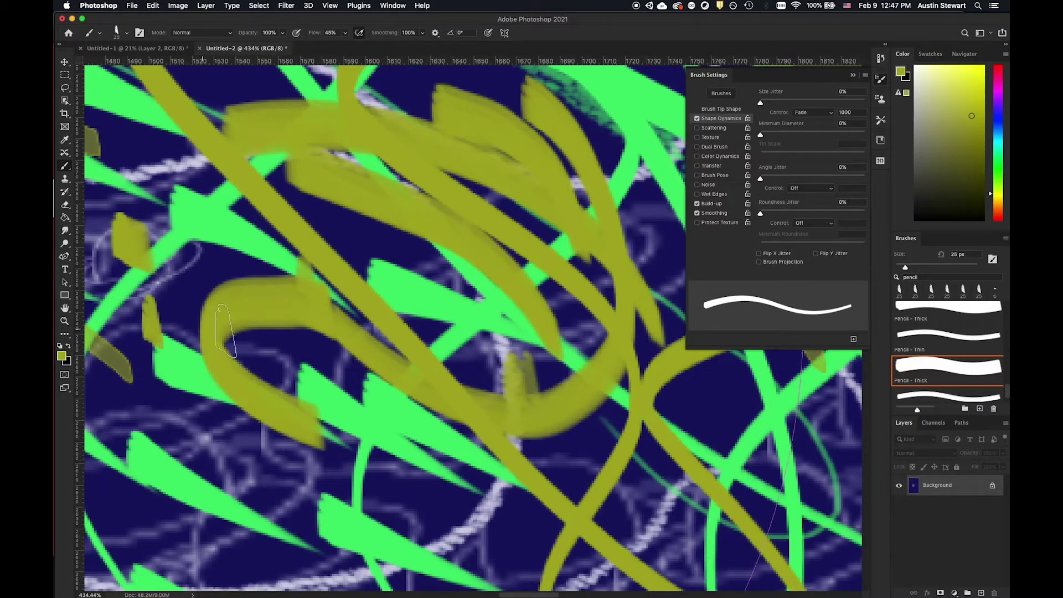
{"action": "scroll", "coordinate": [477, 413], "scroll_direction": "down", "scroll_amount": 5}
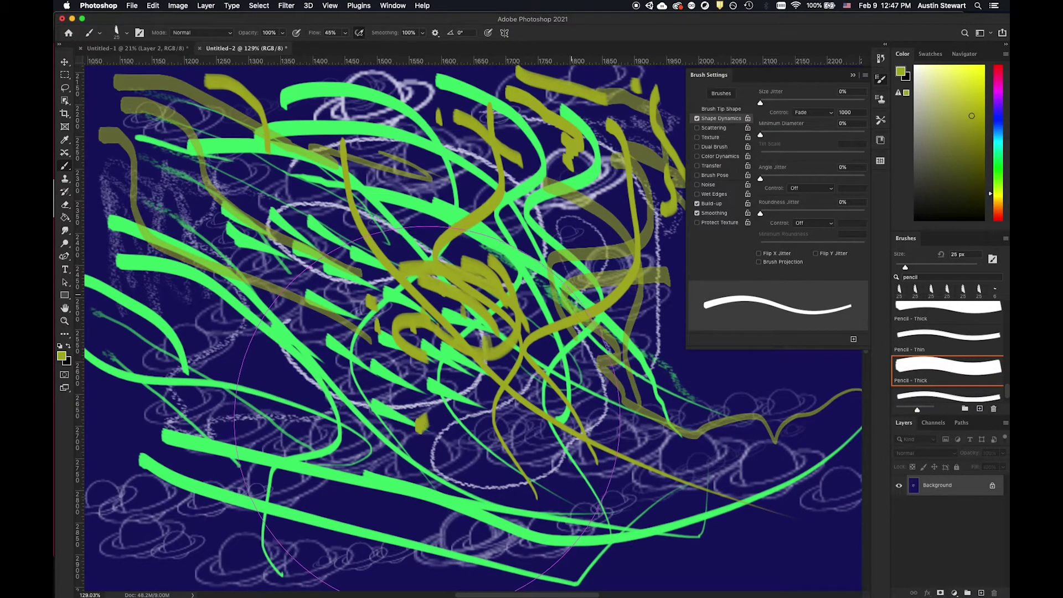
Add four thick and thin yellow strokes across the lower and middle canvas.
{"action": "left_click_drag", "start_coordinate": [419, 426], "coordinate": [481, 346]}
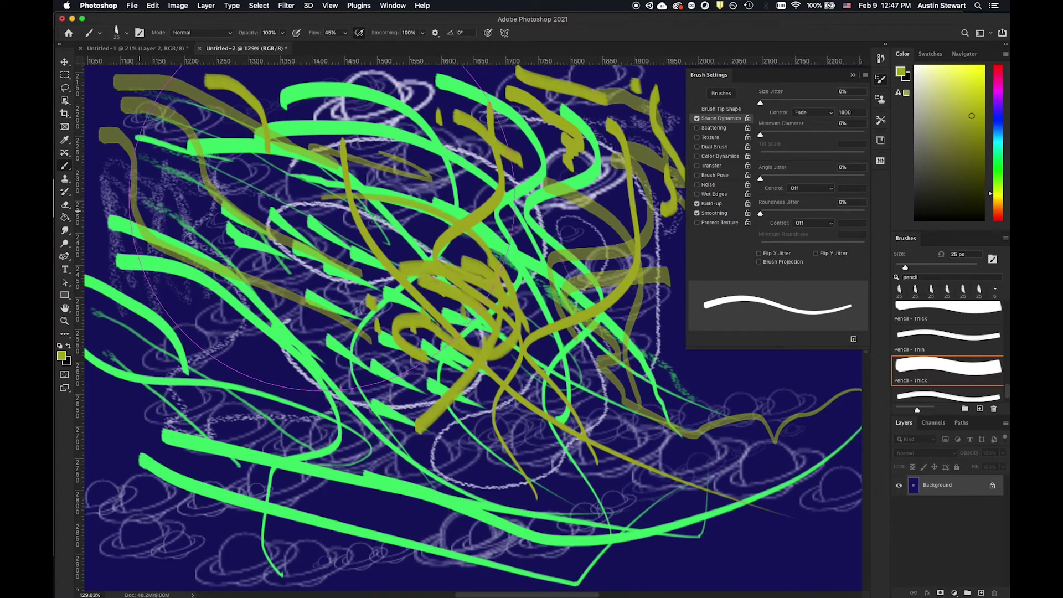
{"action": "mouse_move", "coordinate": [352, 195]}
{"action": "left_mouse_down"}
{"action": "mouse_move", "coordinate": [288, 227]}
{"action": "mouse_move", "coordinate": [246, 332]}
{"action": "left_mouse_up"}
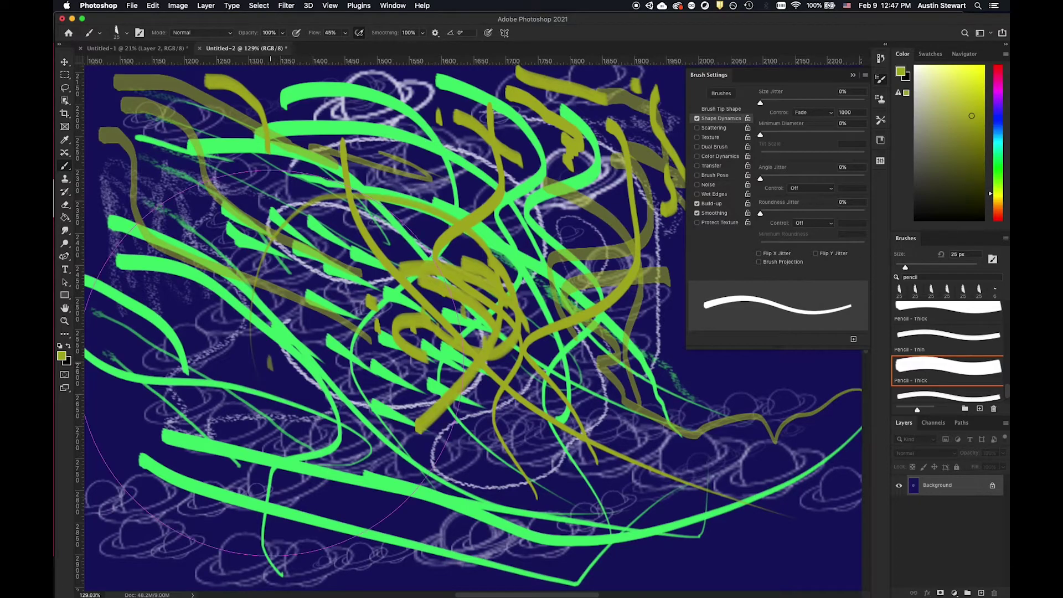
{"action": "mouse_move", "coordinate": [268, 363]}
{"action": "left_mouse_down"}
{"action": "mouse_move", "coordinate": [349, 351]}
{"action": "mouse_move", "coordinate": [381, 320]}
{"action": "left_mouse_up"}
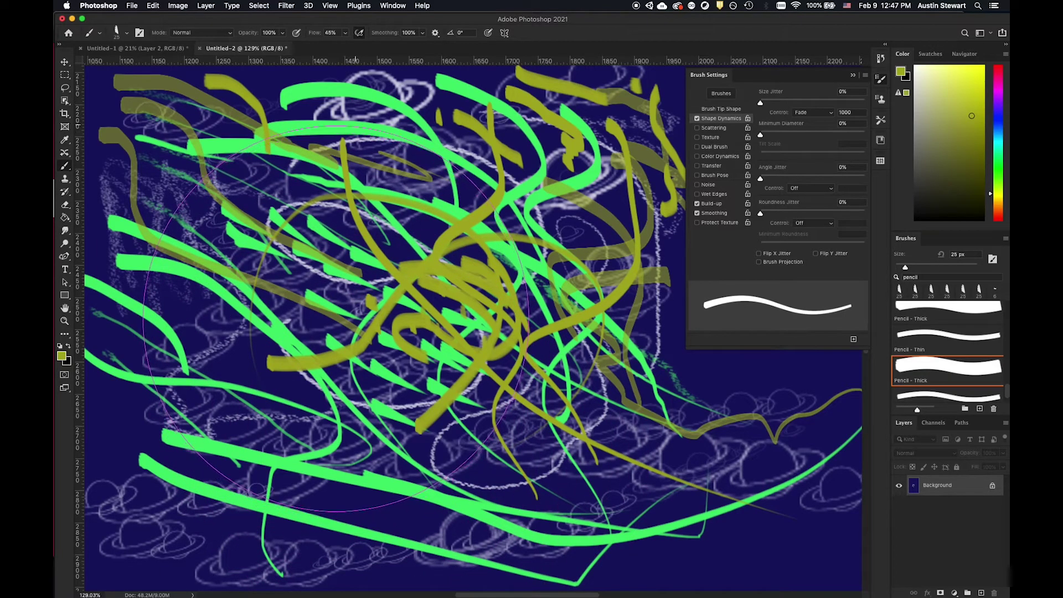
{"action": "mouse_move", "coordinate": [414, 148]}
{"action": "left_mouse_down"}
{"action": "mouse_move", "coordinate": [412, 161]}
{"action": "mouse_move", "coordinate": [327, 233]}
{"action": "mouse_move", "coordinate": [330, 398]}
{"action": "mouse_move", "coordinate": [415, 426]}
{"action": "mouse_move", "coordinate": [492, 391]}
{"action": "left_mouse_up"}
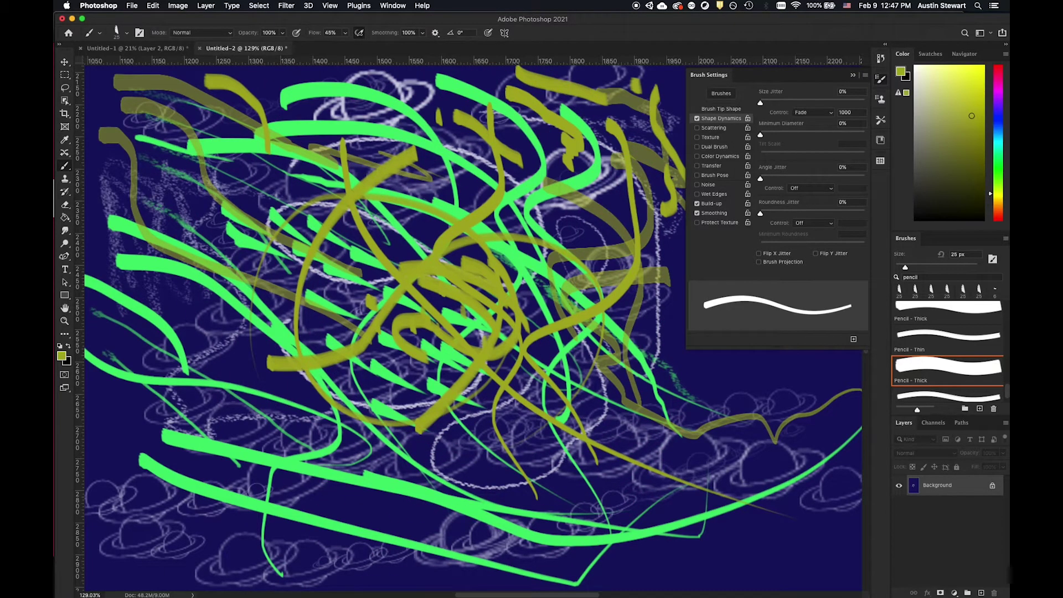
Turn off Pulled String Mode and paint six more olive strokes, including a long wavy diagonal.
{"action": "left_click", "coordinate": [435, 33]}
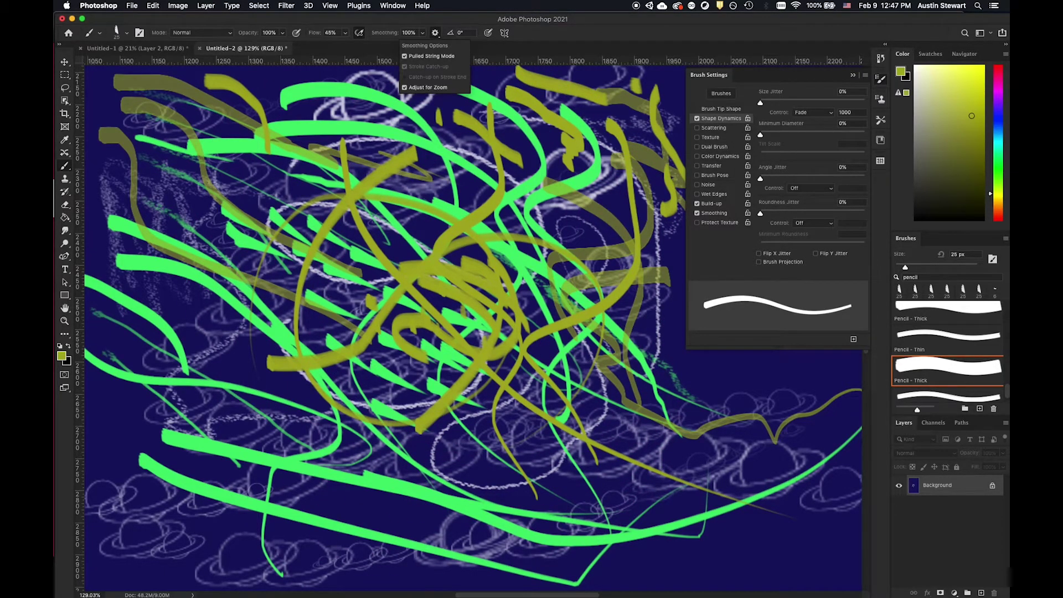
{"action": "left_click", "coordinate": [404, 56]}
{"action": "mouse_move", "coordinate": [158, 197]}
{"action": "left_mouse_down"}
{"action": "mouse_move", "coordinate": [266, 285]}
{"action": "mouse_move", "coordinate": [255, 341]}
{"action": "mouse_move", "coordinate": [265, 357]}
{"action": "mouse_move", "coordinate": [280, 290]}
{"action": "left_mouse_up"}
{"action": "mouse_move", "coordinate": [260, 256]}
{"action": "left_mouse_down"}
{"action": "mouse_move", "coordinate": [244, 277]}
{"action": "mouse_move", "coordinate": [257, 363]}
{"action": "mouse_move", "coordinate": [216, 421]}
{"action": "left_mouse_up"}
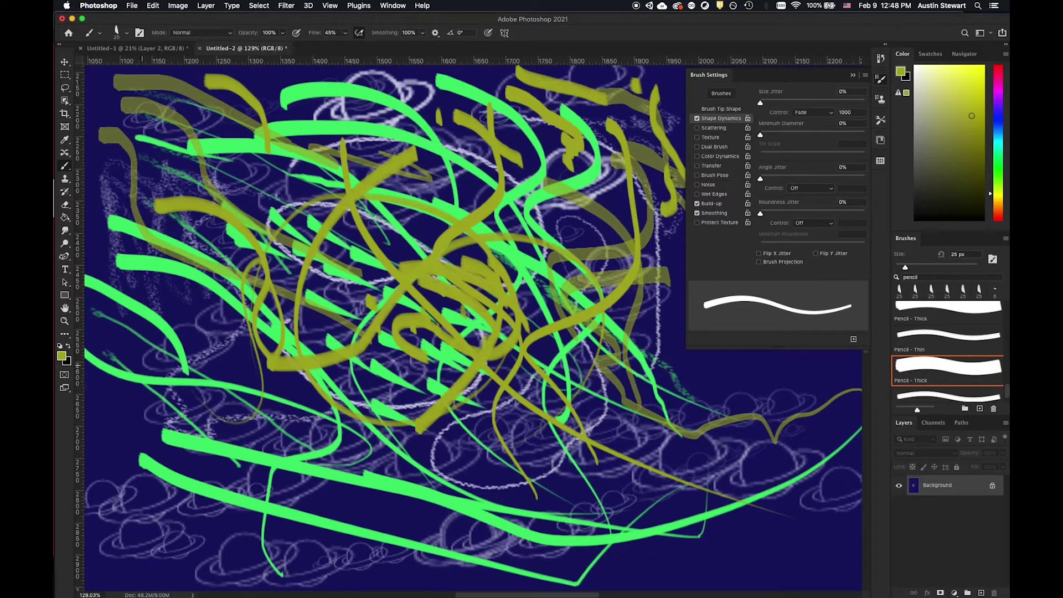
{"action": "left_click_drag", "start_coordinate": [159, 293], "coordinate": [475, 448]}
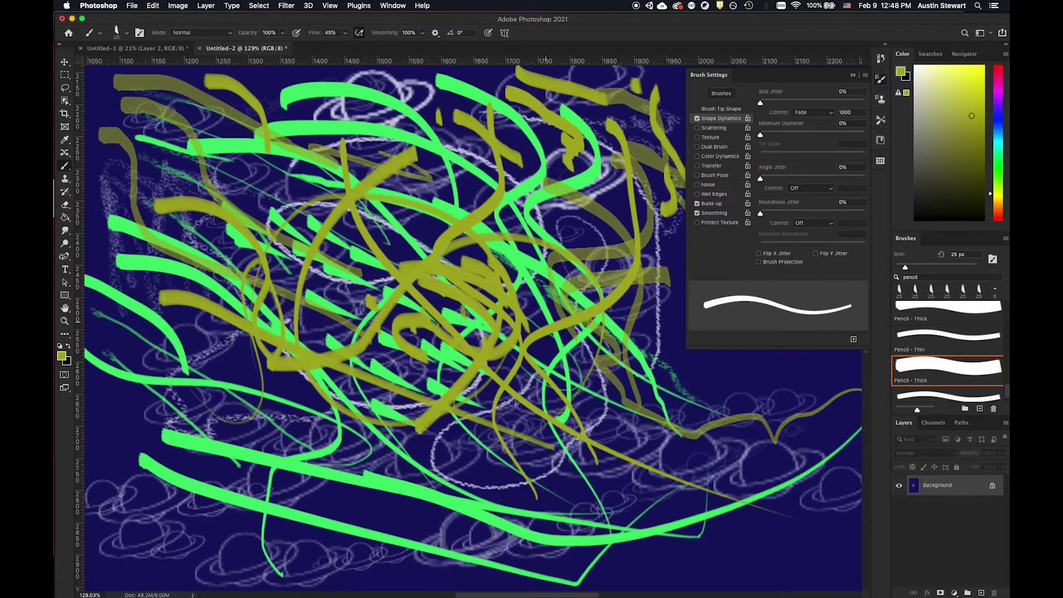
{"action": "left_click_drag", "start_coordinate": [164, 125], "coordinate": [475, 194]}
{"action": "mouse_move", "coordinate": [418, 121]}
{"action": "left_mouse_down"}
{"action": "mouse_move", "coordinate": [480, 149]}
{"action": "mouse_move", "coordinate": [542, 421]}
{"action": "left_mouse_up"}
{"action": "left_click_drag", "start_coordinate": [246, 326], "coordinate": [368, 487]}
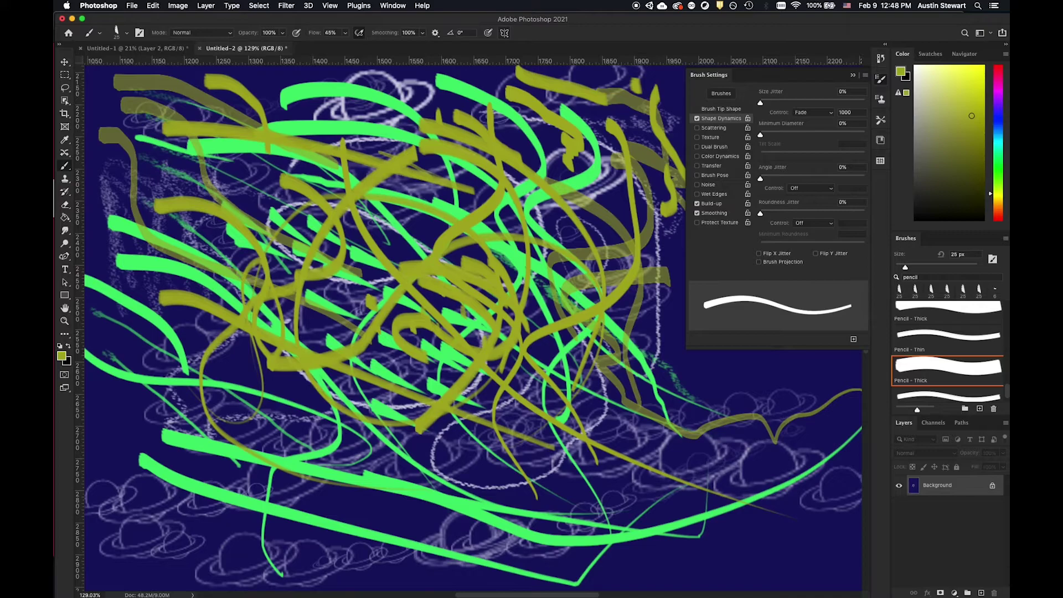
{"action": "left_click", "coordinate": [504, 33]}
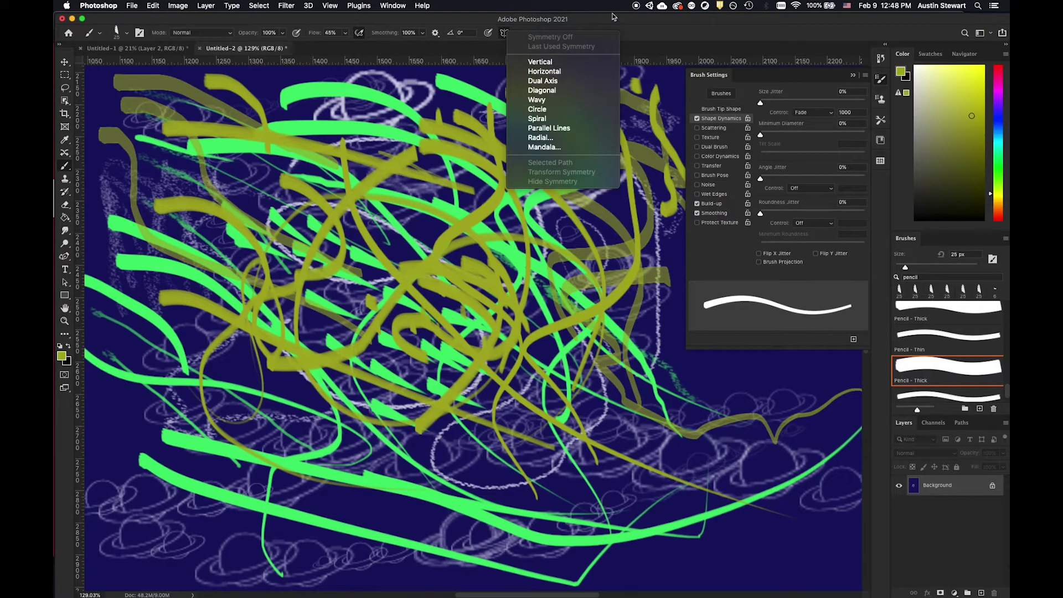
Add a new empty Layer 1 and hide the Background layer.
{"action": "left_click", "coordinate": [623, 35]}
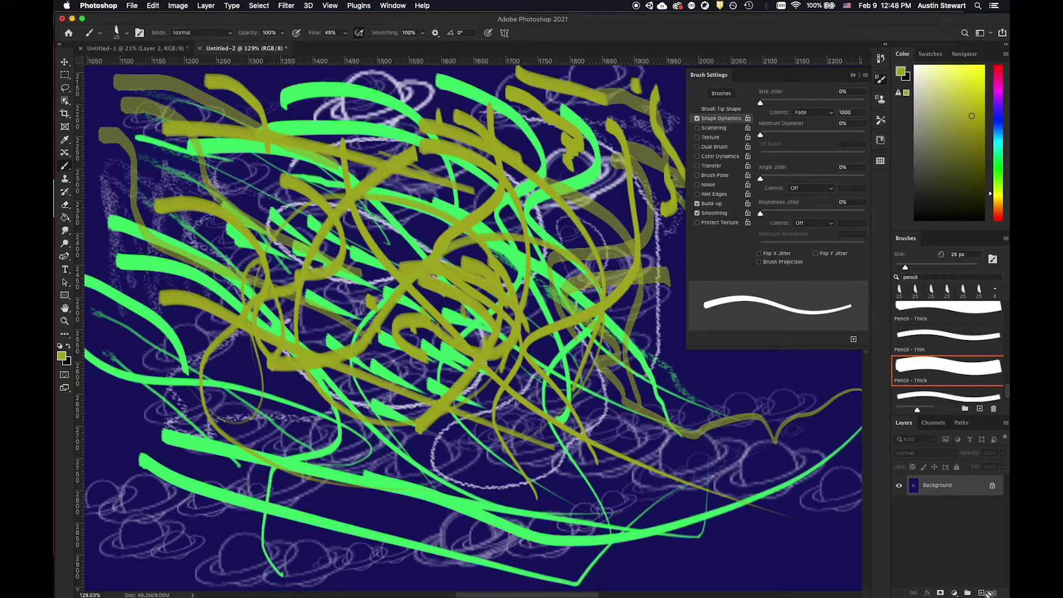
{"action": "left_click", "coordinate": [981, 592]}
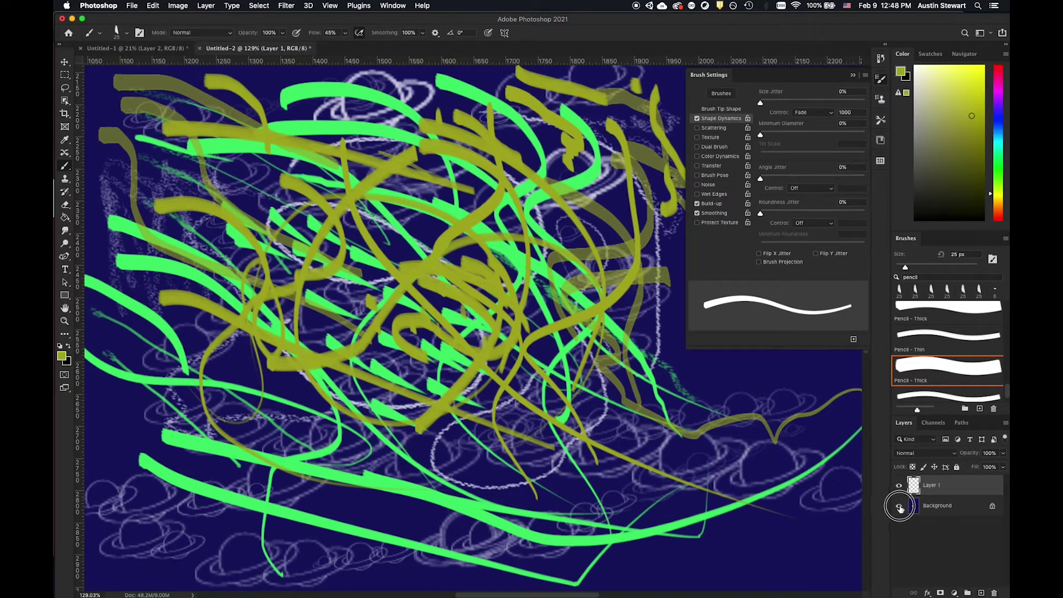
{"action": "left_click", "coordinate": [899, 506]}
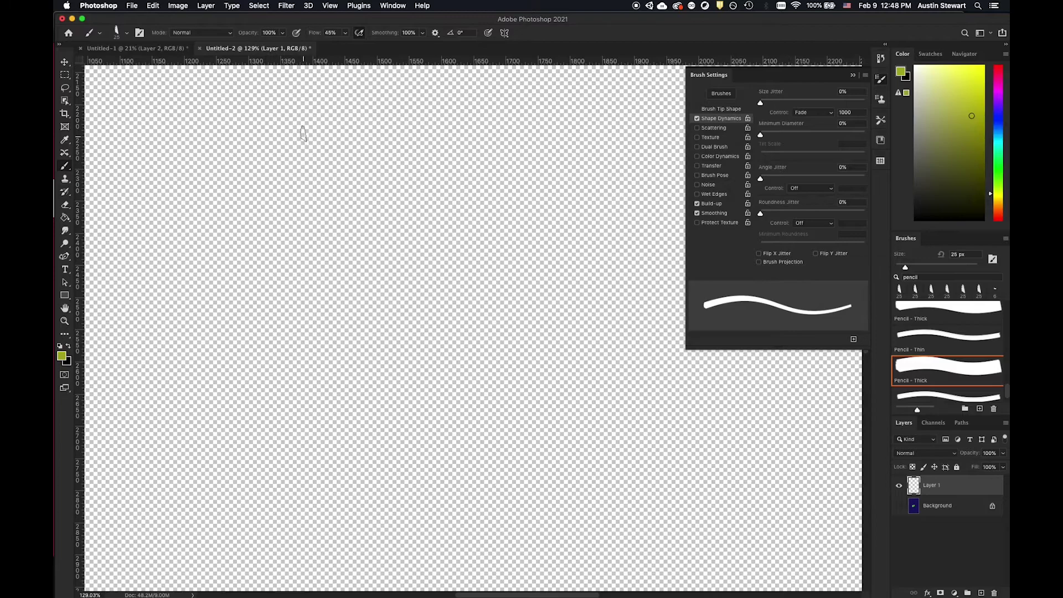
{"action": "left_click", "coordinate": [504, 34]}
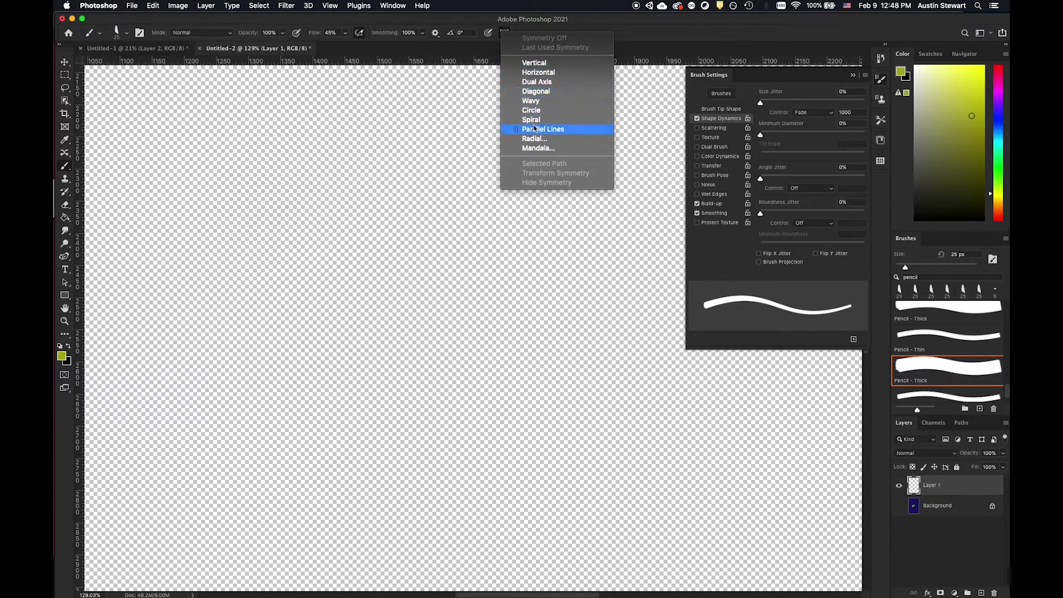
Choose Vertical symmetry and widen its axis to both sides before confirming.
{"action": "left_click", "coordinate": [532, 64]}
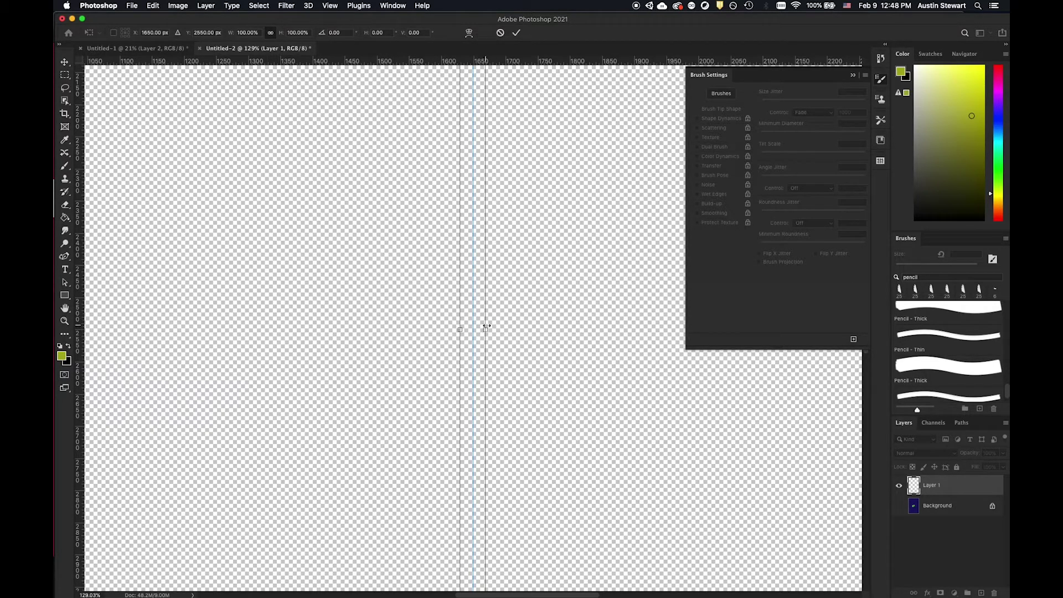
{"action": "left_click_drag", "start_coordinate": [486, 326], "coordinate": [543, 329]}
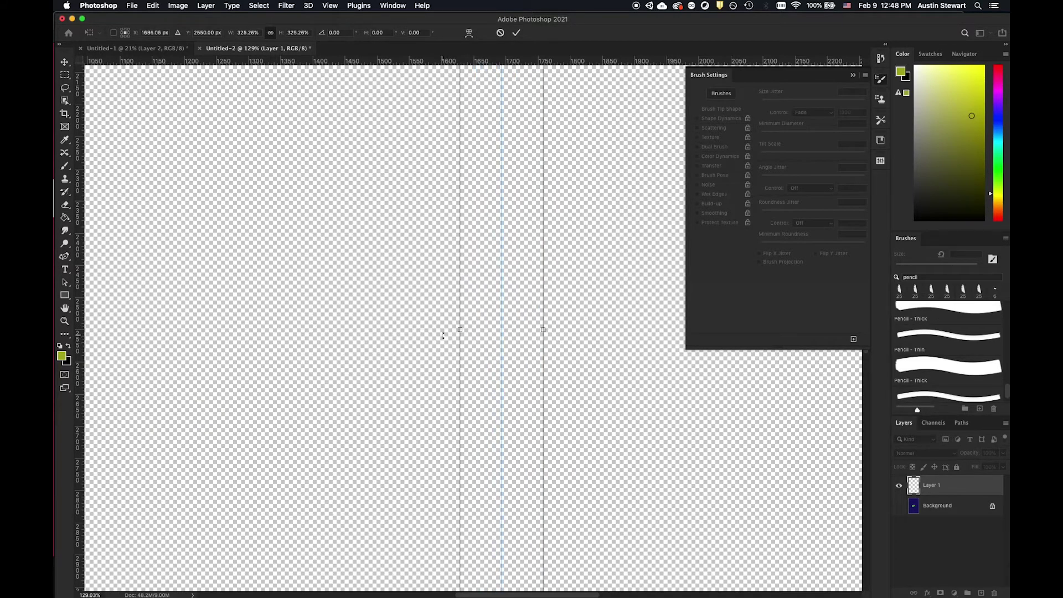
{"action": "mouse_move", "coordinate": [460, 329]}
{"action": "left_mouse_down"}
{"action": "mouse_move", "coordinate": [365, 328]}
{"action": "mouse_move", "coordinate": [377, 325]}
{"action": "mouse_move", "coordinate": [207, 301]}
{"action": "mouse_move", "coordinate": [460, 314]}
{"action": "mouse_move", "coordinate": [348, 311]}
{"action": "left_mouse_up"}
{"action": "key", "text": "Return"}
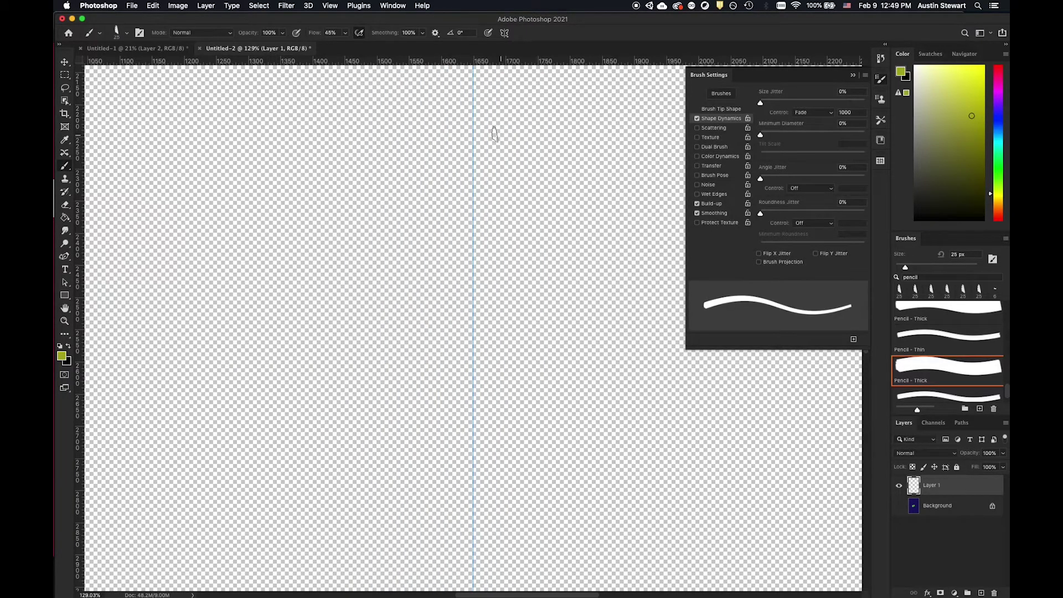
Paint mirrored olive arcs, a short top mark and a large arc across the axis.
{"action": "mouse_move", "coordinate": [454, 148]}
{"action": "left_mouse_down"}
{"action": "mouse_move", "coordinate": [419, 143]}
{"action": "mouse_move", "coordinate": [386, 164]}
{"action": "mouse_move", "coordinate": [375, 191]}
{"action": "mouse_move", "coordinate": [384, 217]}
{"action": "mouse_move", "coordinate": [437, 244]}
{"action": "mouse_move", "coordinate": [499, 208]}
{"action": "mouse_move", "coordinate": [550, 282]}
{"action": "mouse_move", "coordinate": [515, 329]}
{"action": "mouse_move", "coordinate": [445, 336]}
{"action": "mouse_move", "coordinate": [414, 322]}
{"action": "mouse_move", "coordinate": [394, 332]}
{"action": "mouse_move", "coordinate": [395, 358]}
{"action": "mouse_move", "coordinate": [430, 384]}
{"action": "mouse_move", "coordinate": [496, 382]}
{"action": "left_mouse_up"}
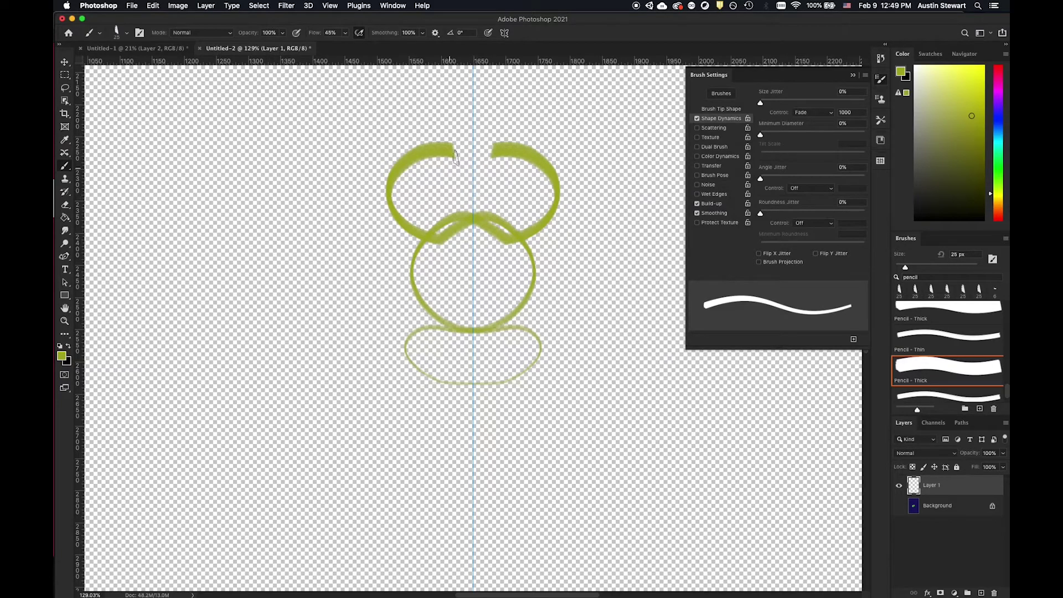
{"action": "left_click", "coordinate": [549, 112]}
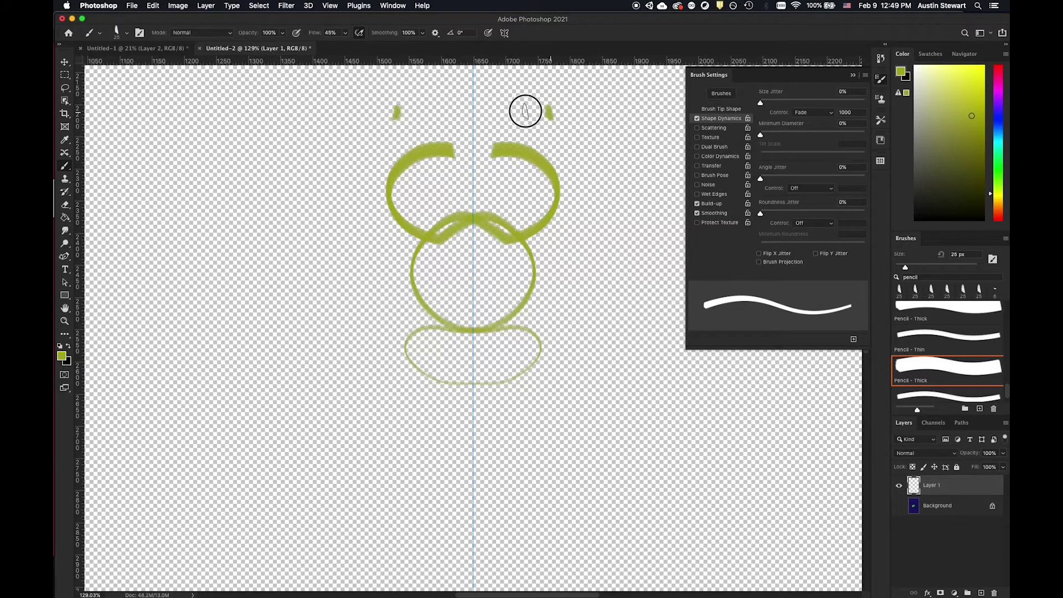
{"action": "mouse_move", "coordinate": [525, 111]}
{"action": "left_mouse_down"}
{"action": "mouse_move", "coordinate": [340, 138]}
{"action": "mouse_move", "coordinate": [268, 180]}
{"action": "mouse_move", "coordinate": [261, 231]}
{"action": "mouse_move", "coordinate": [316, 296]}
{"action": "mouse_move", "coordinate": [467, 368]}
{"action": "left_mouse_up"}
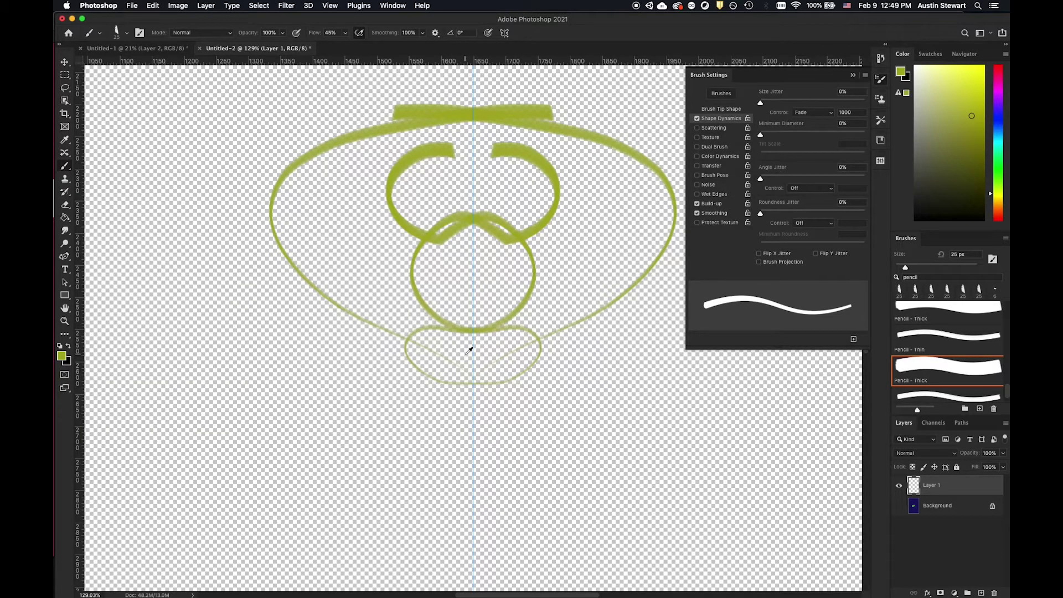
{"action": "left_click", "coordinate": [504, 33]}
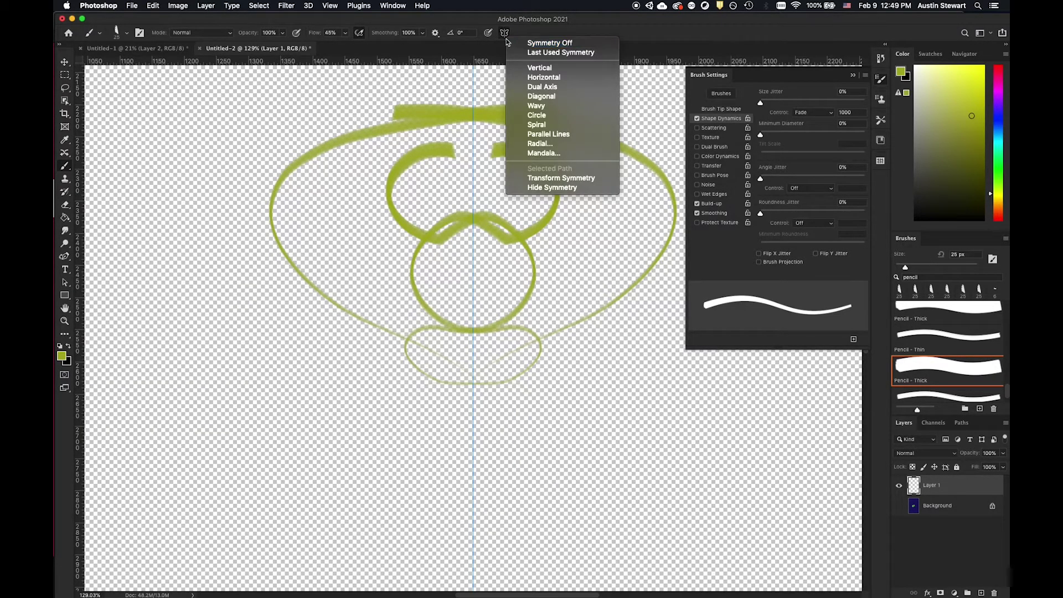
Switch to Horizontal symmetry, pick bright purple, and paint a wave mirrored across the axis.
{"action": "left_click", "coordinate": [534, 78]}
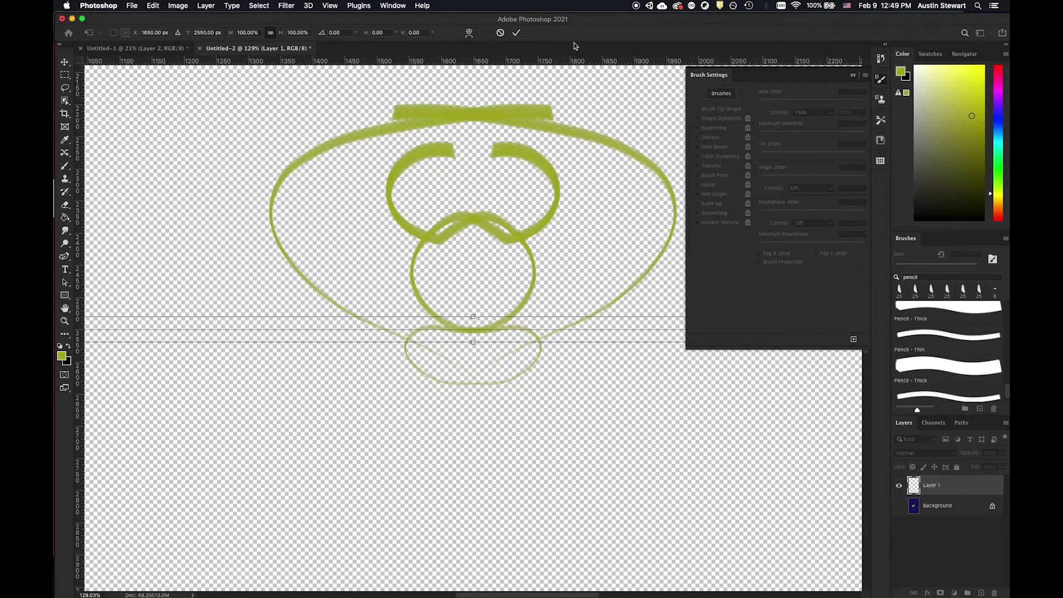
{"action": "left_click", "coordinate": [518, 34]}
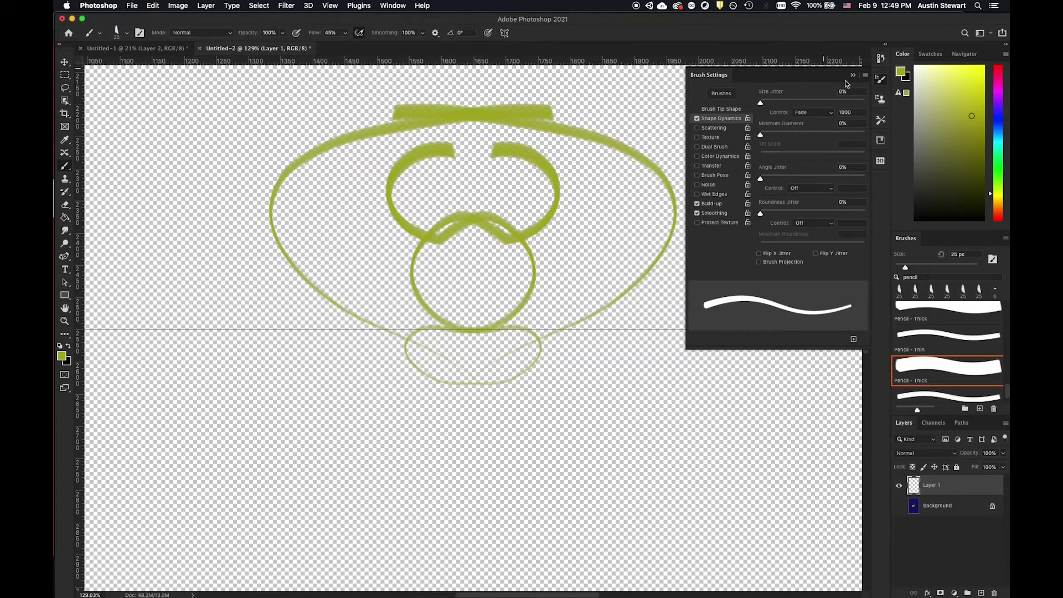
{"action": "left_click", "coordinate": [995, 93]}
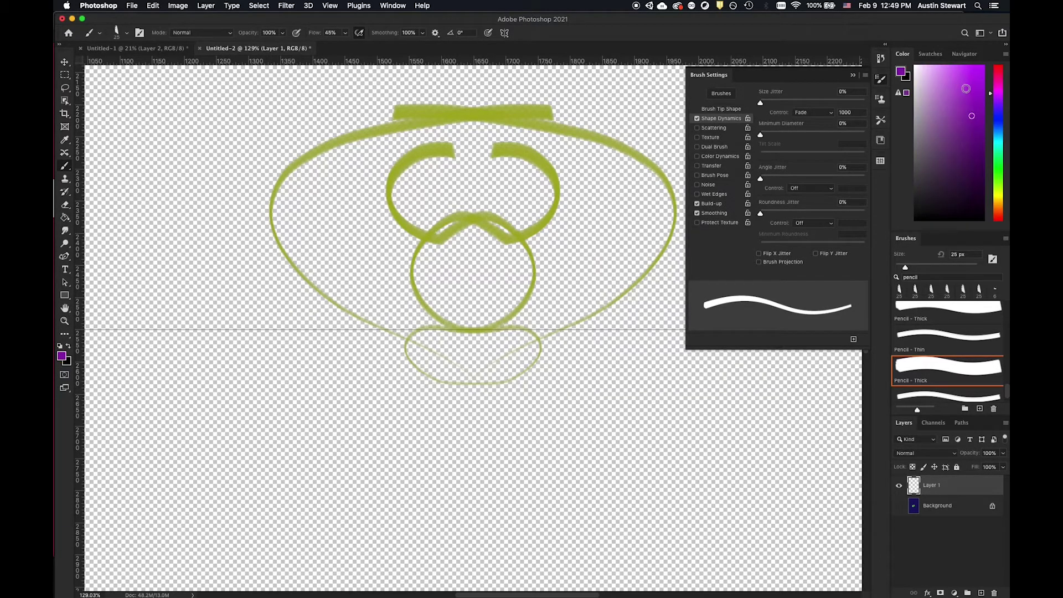
{"action": "left_click", "coordinate": [966, 88]}
{"action": "mouse_move", "coordinate": [649, 363]}
{"action": "left_mouse_down"}
{"action": "mouse_move", "coordinate": [615, 305]}
{"action": "mouse_move", "coordinate": [587, 311]}
{"action": "mouse_move", "coordinate": [520, 376]}
{"action": "mouse_move", "coordinate": [444, 322]}
{"action": "mouse_move", "coordinate": [404, 320]}
{"action": "mouse_move", "coordinate": [374, 380]}
{"action": "mouse_move", "coordinate": [321, 365]}
{"action": "mouse_move", "coordinate": [283, 324]}
{"action": "mouse_move", "coordinate": [231, 294]}
{"action": "mouse_move", "coordinate": [205, 339]}
{"action": "mouse_move", "coordinate": [176, 348]}
{"action": "mouse_move", "coordinate": [151, 314]}
{"action": "left_mouse_up"}
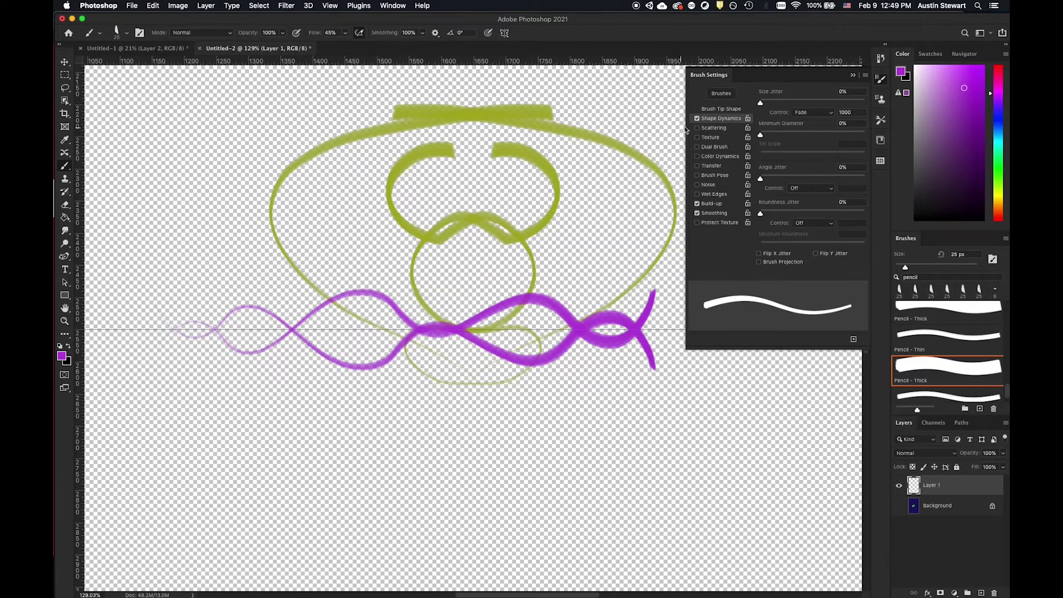
{"action": "left_click", "coordinate": [504, 34]}
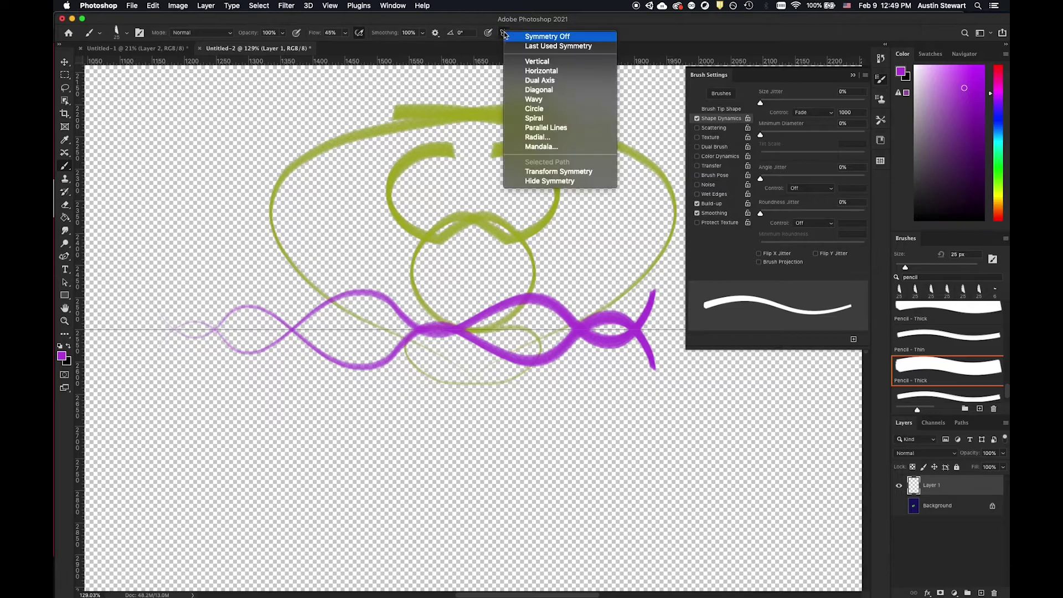
Switch to Dual Axis symmetry, pick green, and paint shapes mirrored into four quadrants.
{"action": "left_click", "coordinate": [540, 82]}
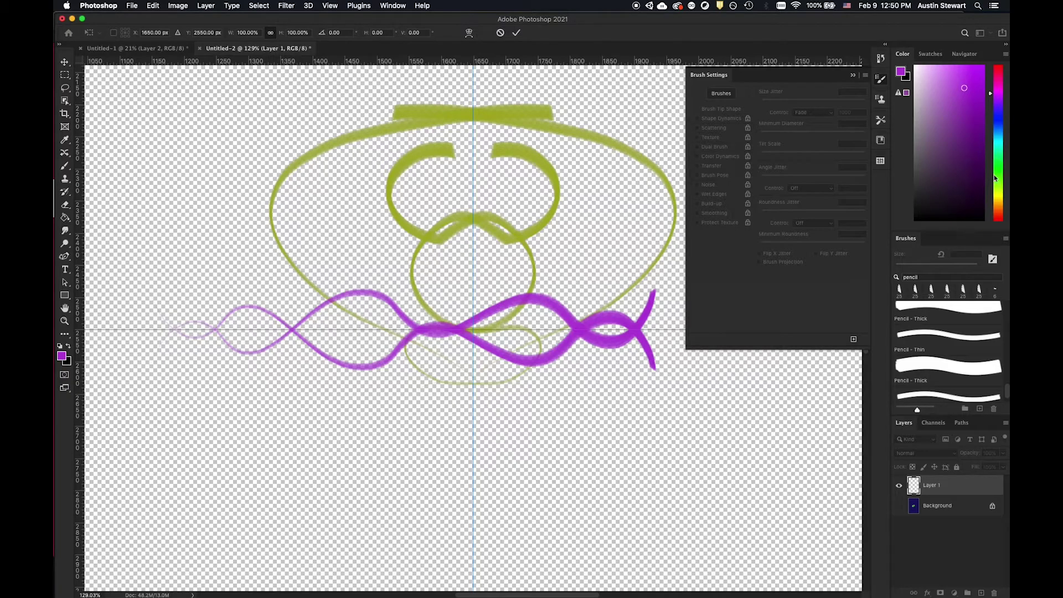
{"action": "left_click", "coordinate": [520, 33]}
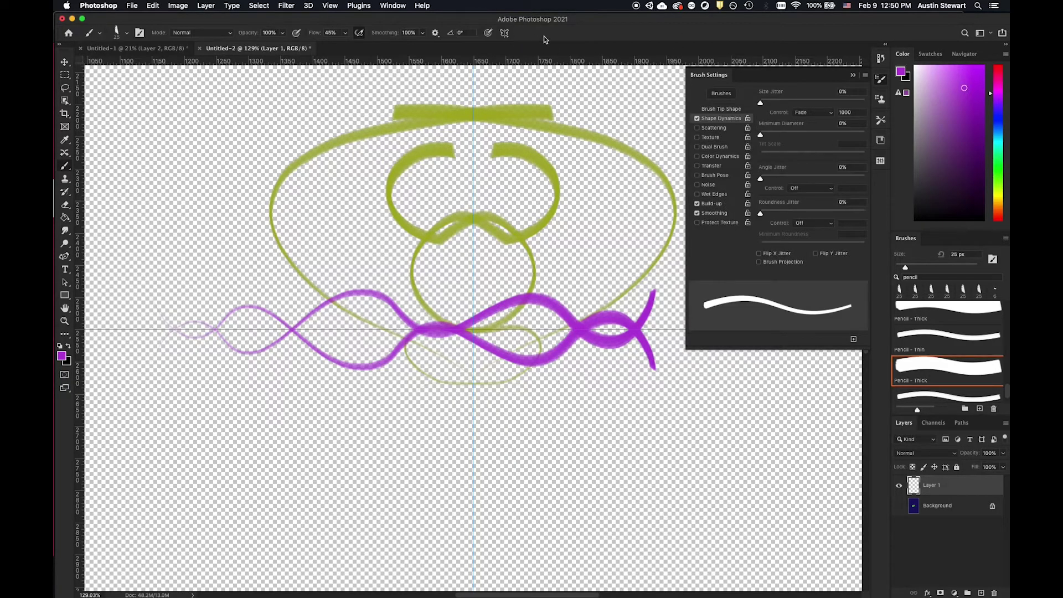
{"action": "left_click", "coordinate": [1000, 168]}
{"action": "left_click", "coordinate": [953, 109]}
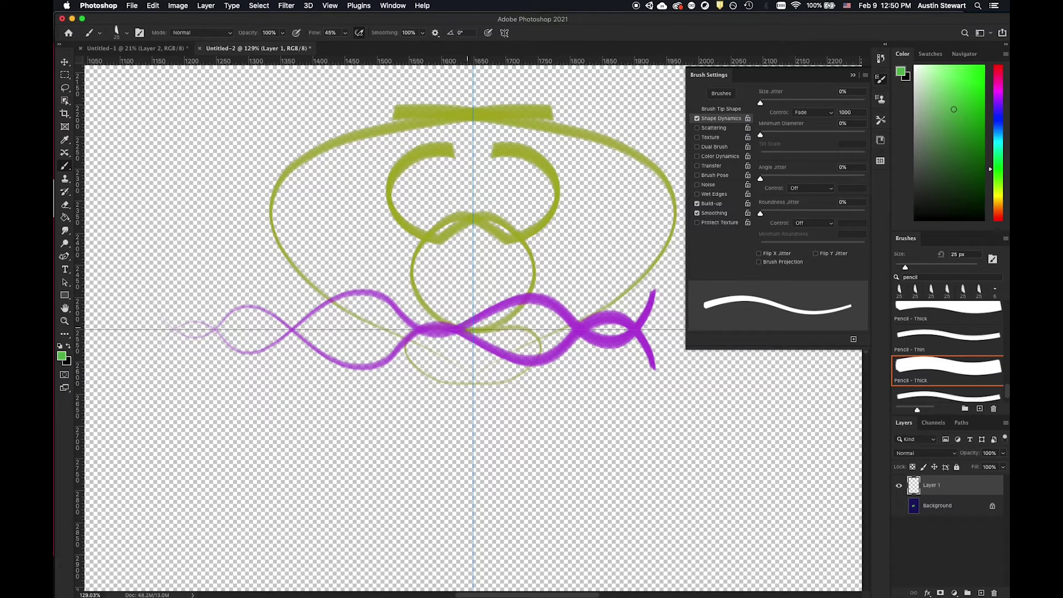
{"action": "mouse_move", "coordinate": [533, 298]}
{"action": "left_mouse_down"}
{"action": "mouse_move", "coordinate": [503, 273]}
{"action": "mouse_move", "coordinate": [496, 281]}
{"action": "mouse_move", "coordinate": [503, 329]}
{"action": "mouse_move", "coordinate": [473, 327]}
{"action": "mouse_move", "coordinate": [467, 271]}
{"action": "mouse_move", "coordinate": [397, 298]}
{"action": "mouse_move", "coordinate": [445, 426]}
{"action": "mouse_move", "coordinate": [483, 434]}
{"action": "mouse_move", "coordinate": [560, 396]}
{"action": "mouse_move", "coordinate": [586, 360]}
{"action": "mouse_move", "coordinate": [593, 322]}
{"action": "mouse_move", "coordinate": [581, 268]}
{"action": "left_mouse_up"}
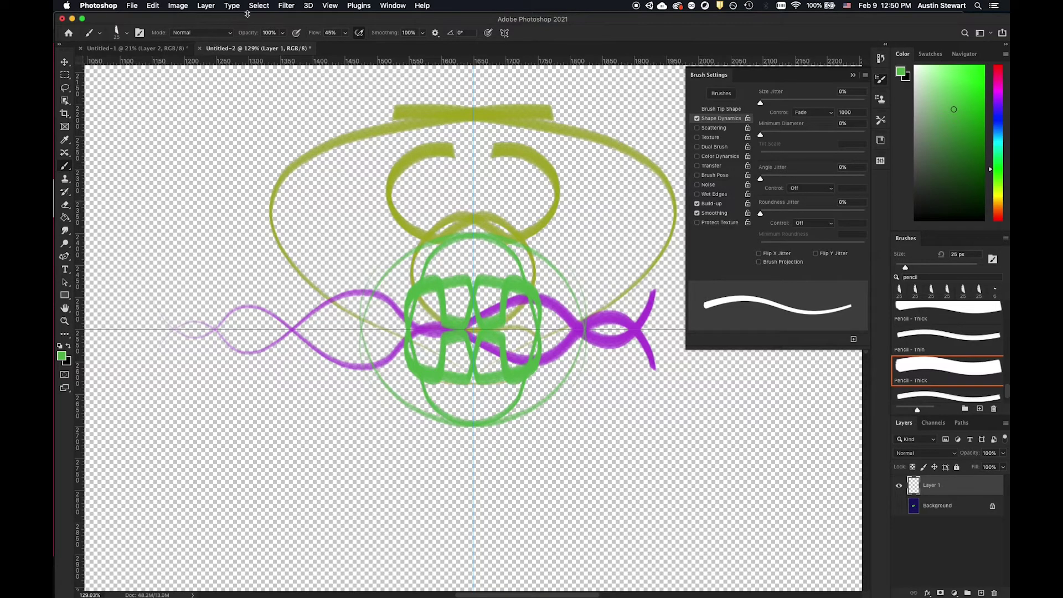
{"action": "left_click", "coordinate": [504, 32]}
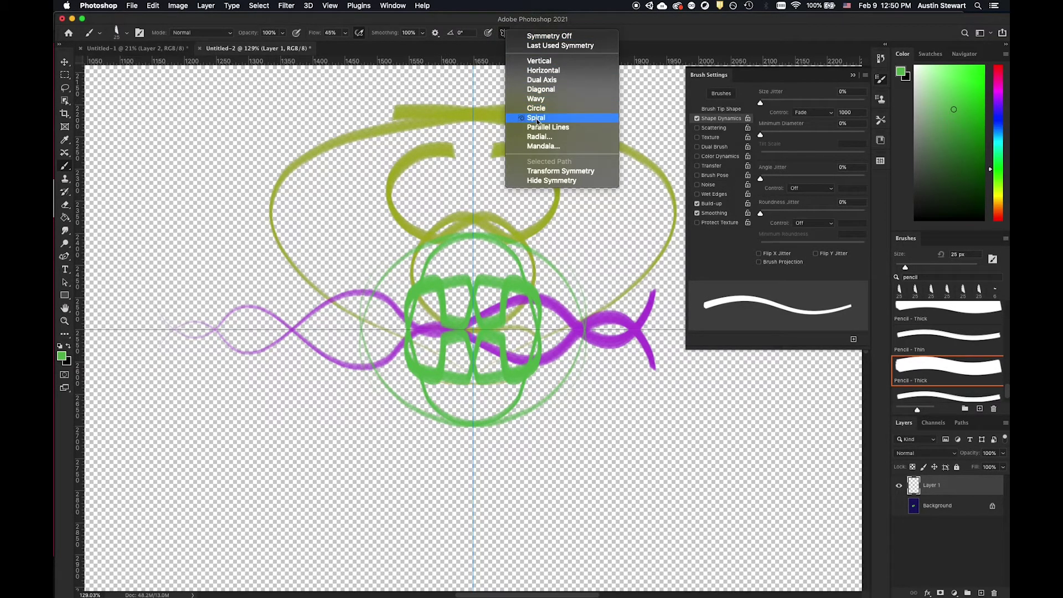
Commit the Spiral symmetry guide and set the paint colour to bright cyan.
{"action": "left_click", "coordinate": [536, 119]}
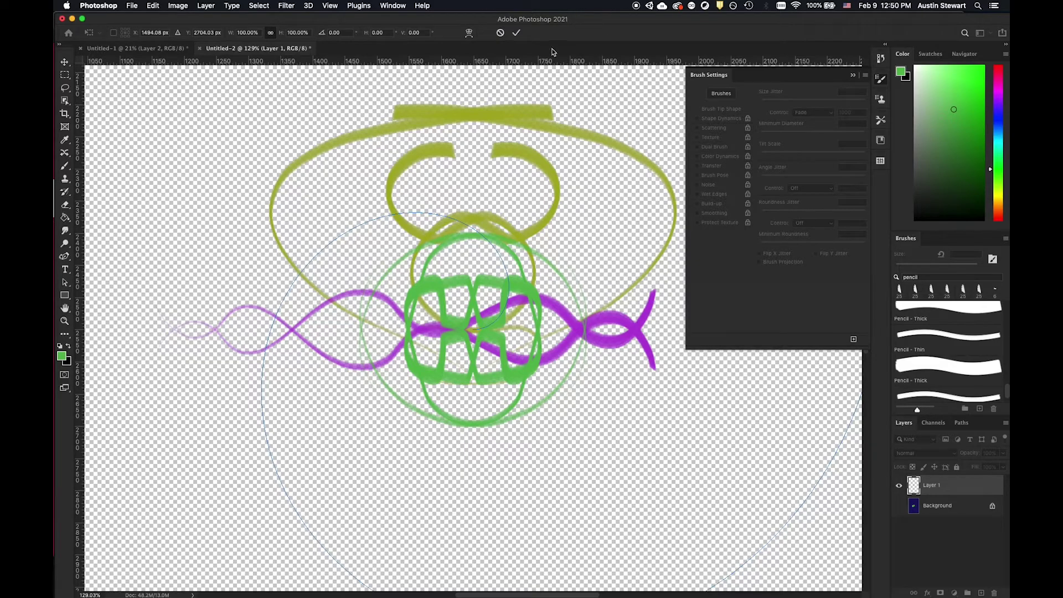
{"action": "left_click", "coordinate": [516, 32]}
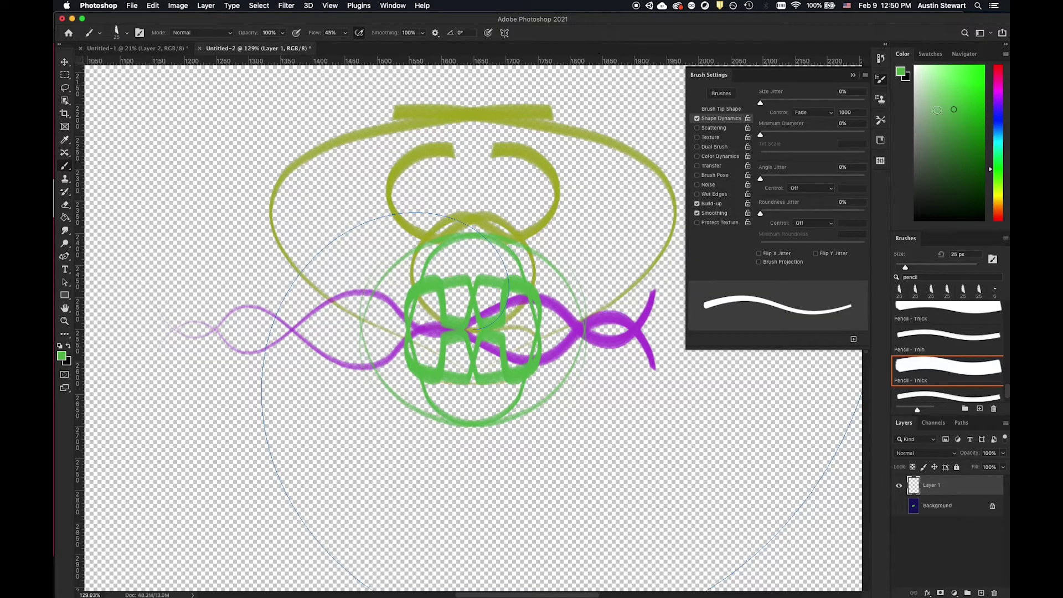
{"action": "left_click", "coordinate": [1000, 142]}
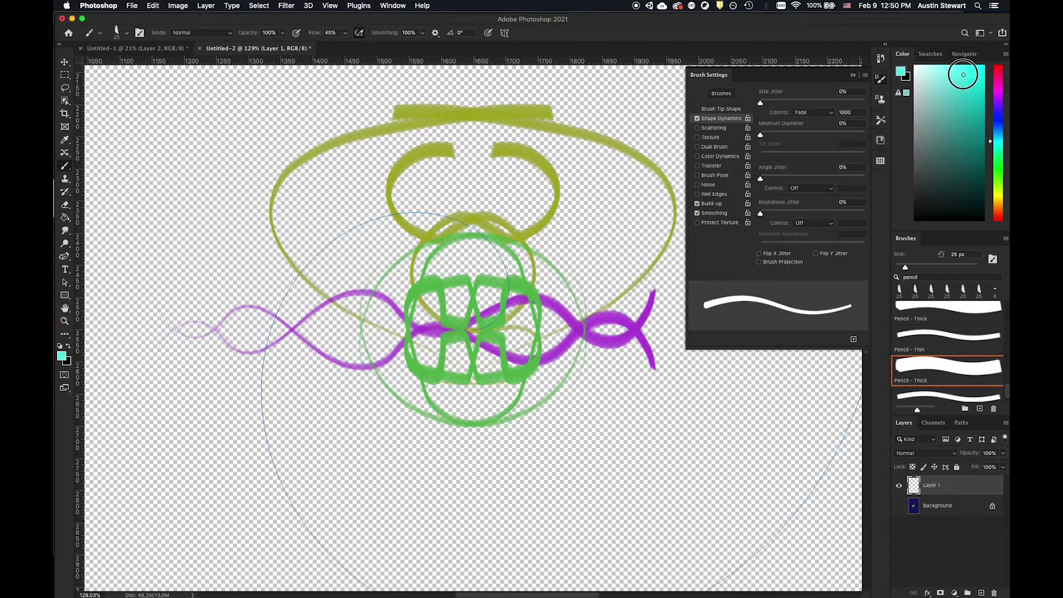
{"action": "left_click", "coordinate": [965, 78]}
{"action": "left_click", "coordinate": [213, 6]}
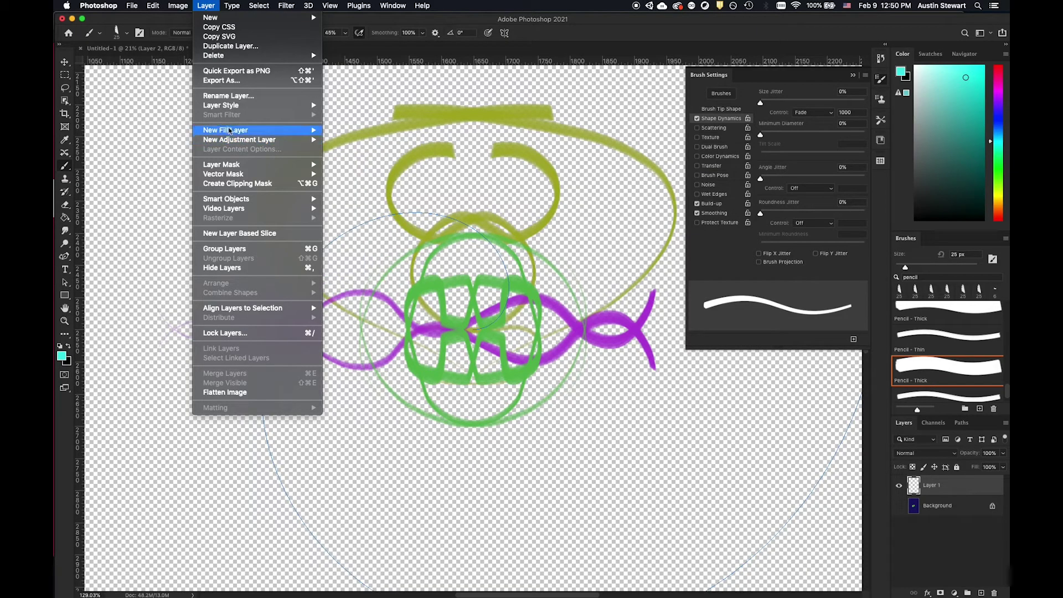
Add a pure white Solid Color fill layer and move Color Fill 1 beneath Layer 1.
{"action": "mouse_move", "coordinate": [299, 130]}
{"action": "left_click", "coordinate": [352, 130]}
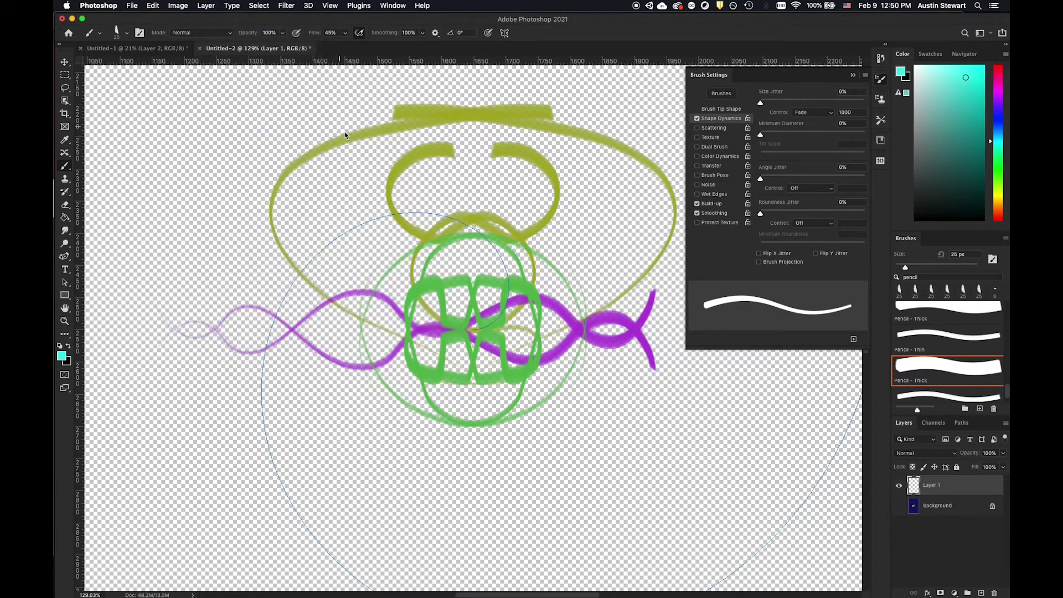
{"action": "left_click", "coordinate": [715, 220]}
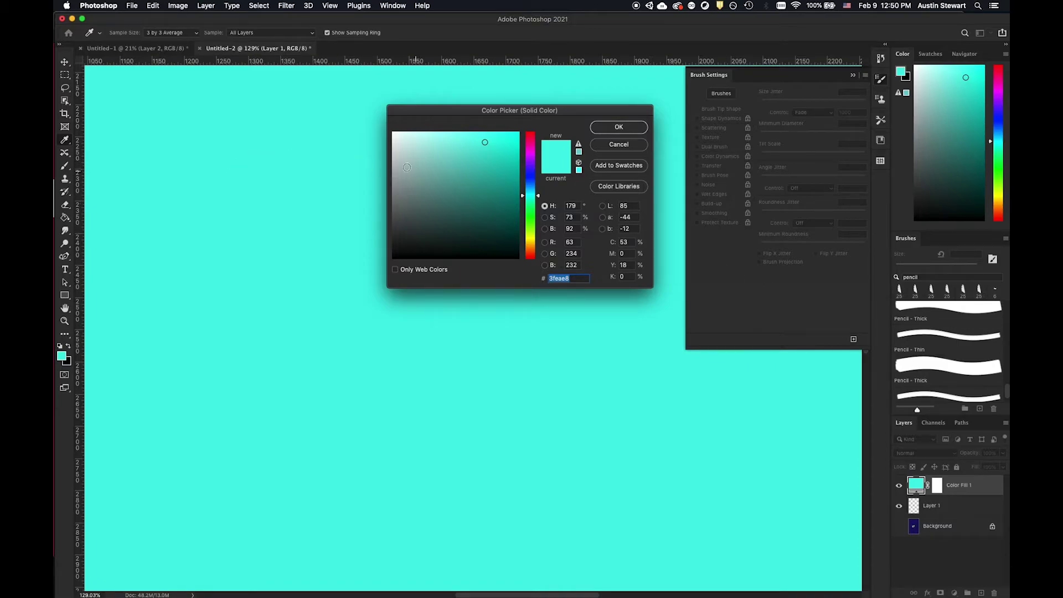
{"action": "left_click_drag", "start_coordinate": [394, 146], "coordinate": [373, 124]}
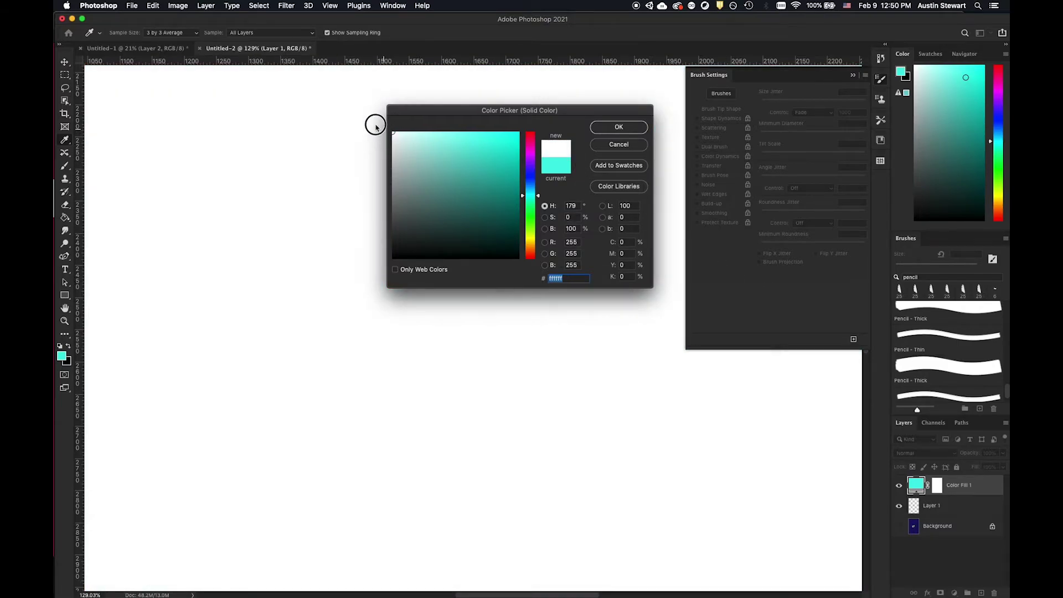
{"action": "left_click", "coordinate": [634, 131]}
{"action": "left_click_drag", "start_coordinate": [963, 491], "coordinate": [965, 512]}
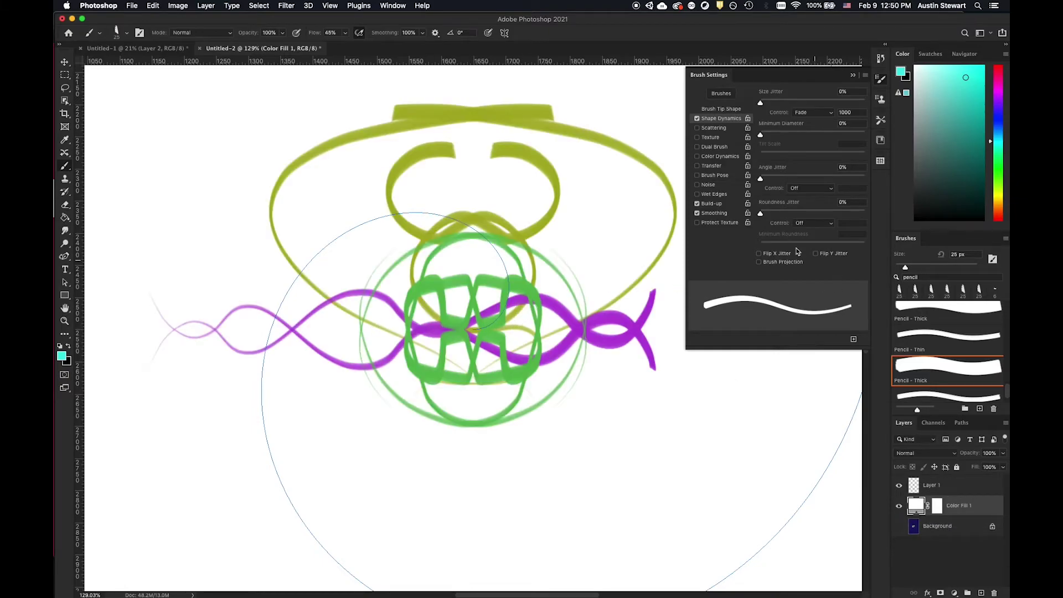
Select Layer 1 and paint a cyan spiral-mirrored stroke sweeping from the centre to the bottom edge.
{"action": "left_click", "coordinate": [931, 485]}
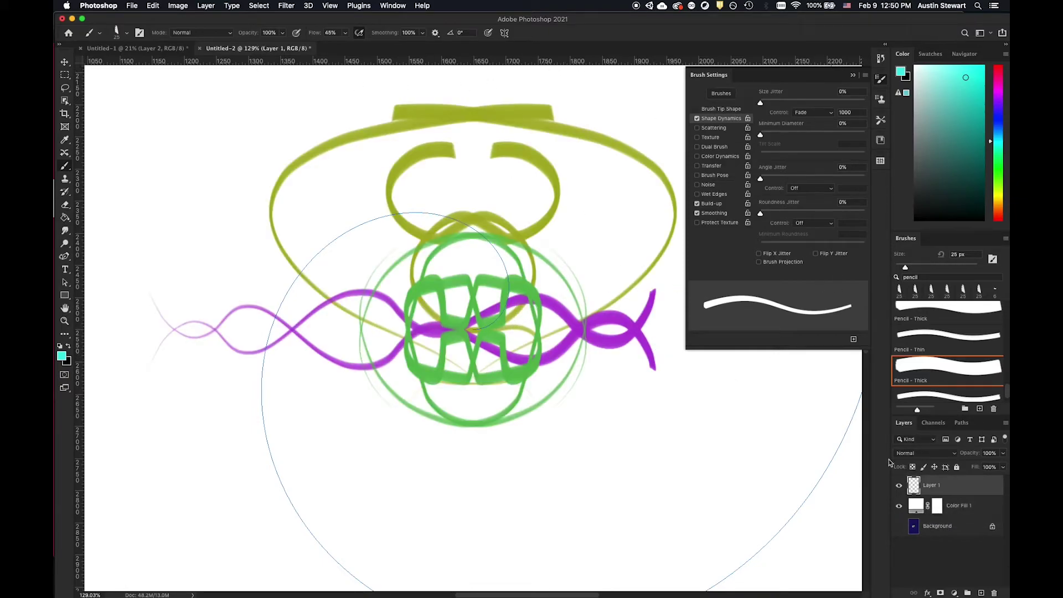
{"action": "mouse_move", "coordinate": [472, 308]}
{"action": "left_mouse_down"}
{"action": "mouse_move", "coordinate": [508, 338]}
{"action": "mouse_move", "coordinate": [530, 332]}
{"action": "mouse_move", "coordinate": [534, 311]}
{"action": "mouse_move", "coordinate": [502, 256]}
{"action": "mouse_move", "coordinate": [466, 244]}
{"action": "mouse_move", "coordinate": [421, 262]}
{"action": "mouse_move", "coordinate": [403, 292]}
{"action": "mouse_move", "coordinate": [360, 289]}
{"action": "mouse_move", "coordinate": [335, 252]}
{"action": "mouse_move", "coordinate": [290, 238]}
{"action": "mouse_move", "coordinate": [266, 250]}
{"action": "mouse_move", "coordinate": [258, 276]}
{"action": "mouse_move", "coordinate": [306, 329]}
{"action": "mouse_move", "coordinate": [212, 355]}
{"action": "mouse_move", "coordinate": [266, 393]}
{"action": "mouse_move", "coordinate": [271, 449]}
{"action": "mouse_move", "coordinate": [243, 478]}
{"action": "mouse_move", "coordinate": [269, 478]}
{"action": "mouse_move", "coordinate": [312, 514]}
{"action": "mouse_move", "coordinate": [344, 564]}
{"action": "mouse_move", "coordinate": [366, 556]}
{"action": "mouse_move", "coordinate": [468, 577]}
{"action": "mouse_move", "coordinate": [838, 519]}
{"action": "mouse_move", "coordinate": [890, 486]}
{"action": "left_mouse_up"}
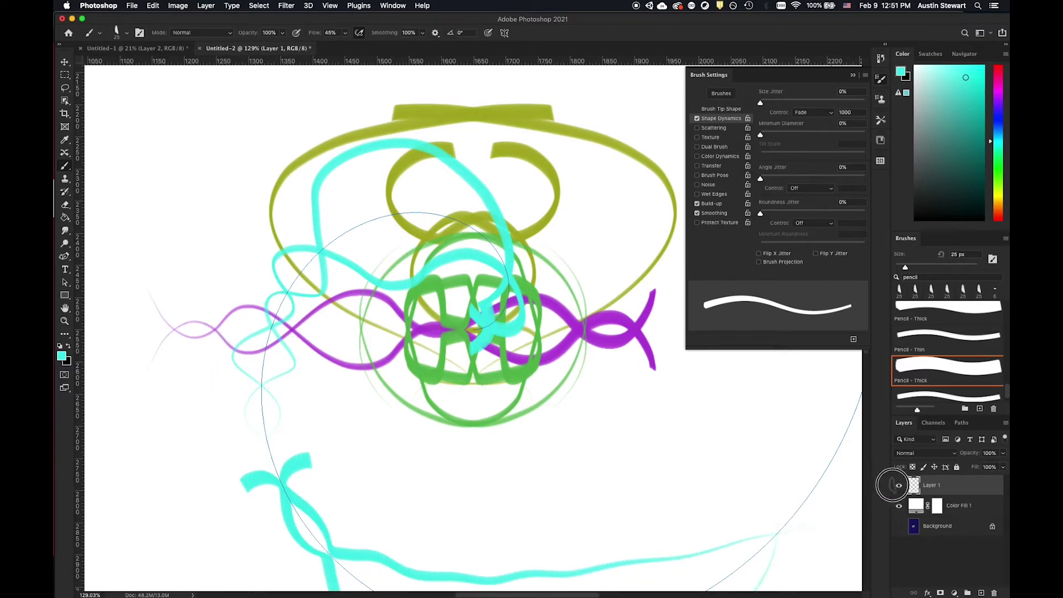
{"action": "left_click", "coordinate": [505, 33]}
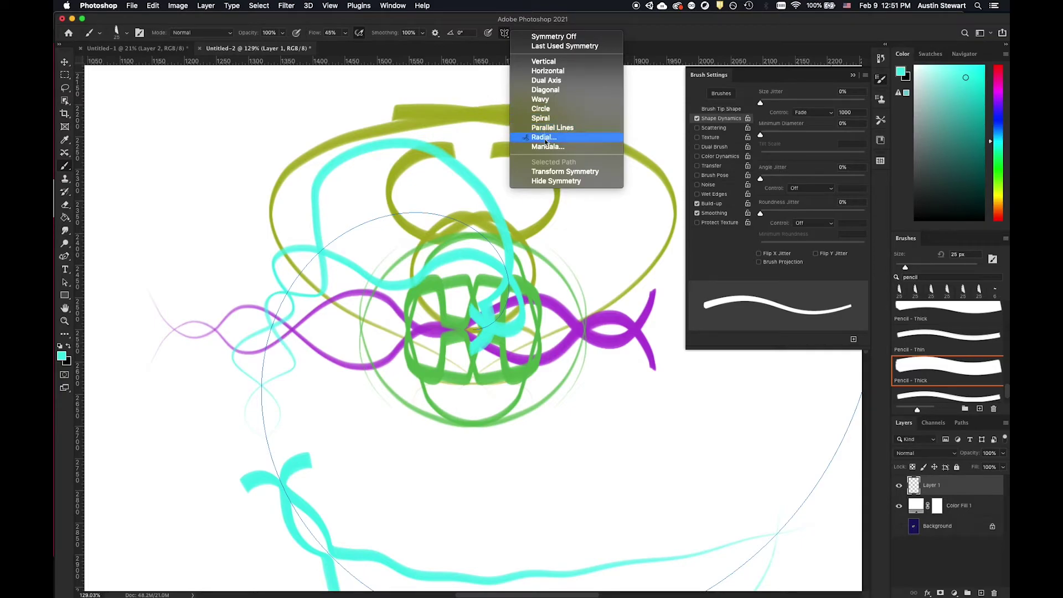
Switch to Radial symmetry with 5 segments and commit the guide.
{"action": "left_click", "coordinate": [544, 137]}
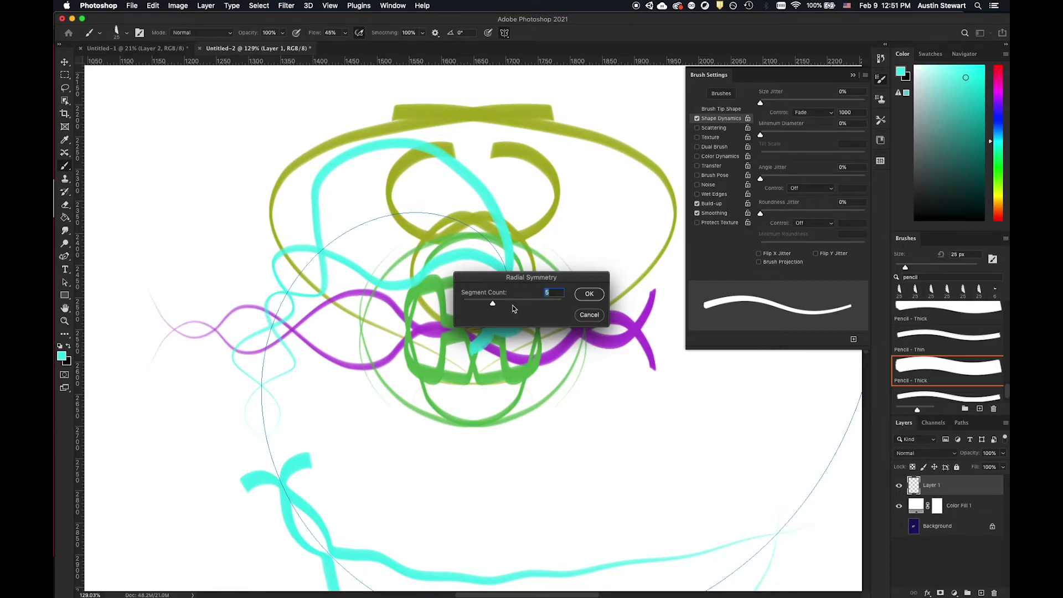
{"action": "left_click", "coordinate": [587, 295]}
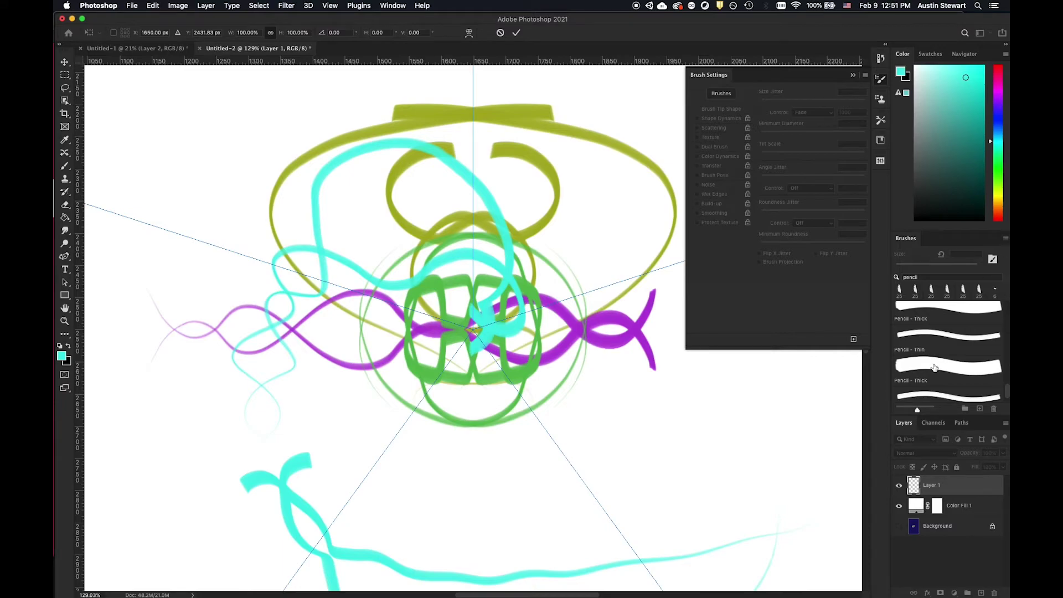
{"action": "left_click", "coordinate": [516, 32]}
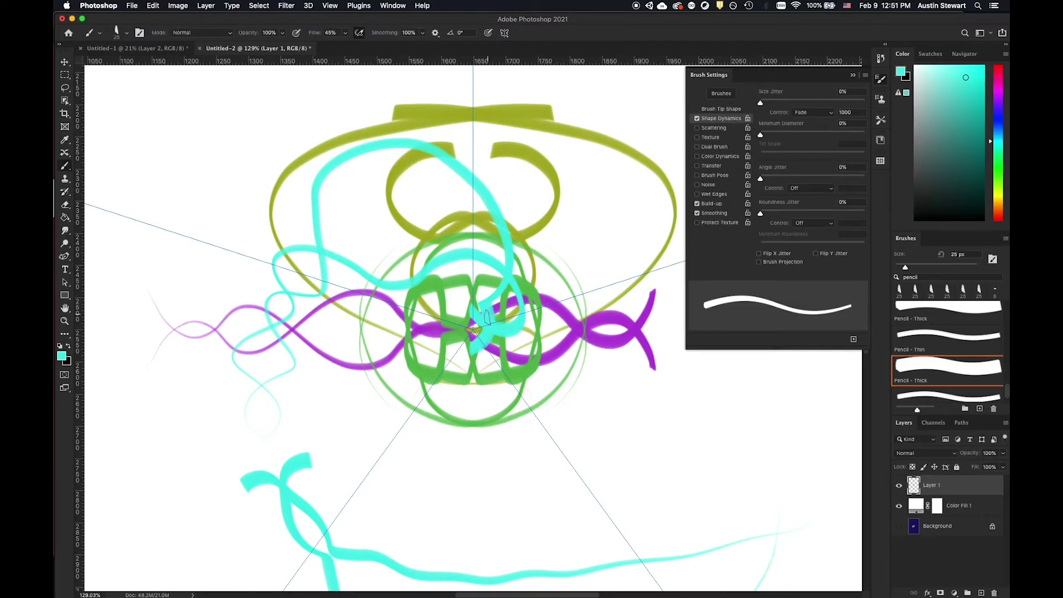
Paint a cyan stroke, then red wavy strokes, radially repeated around the centre.
{"action": "mouse_move", "coordinate": [488, 305]}
{"action": "left_mouse_down"}
{"action": "mouse_move", "coordinate": [445, 278]}
{"action": "mouse_move", "coordinate": [425, 291]}
{"action": "left_mouse_up"}
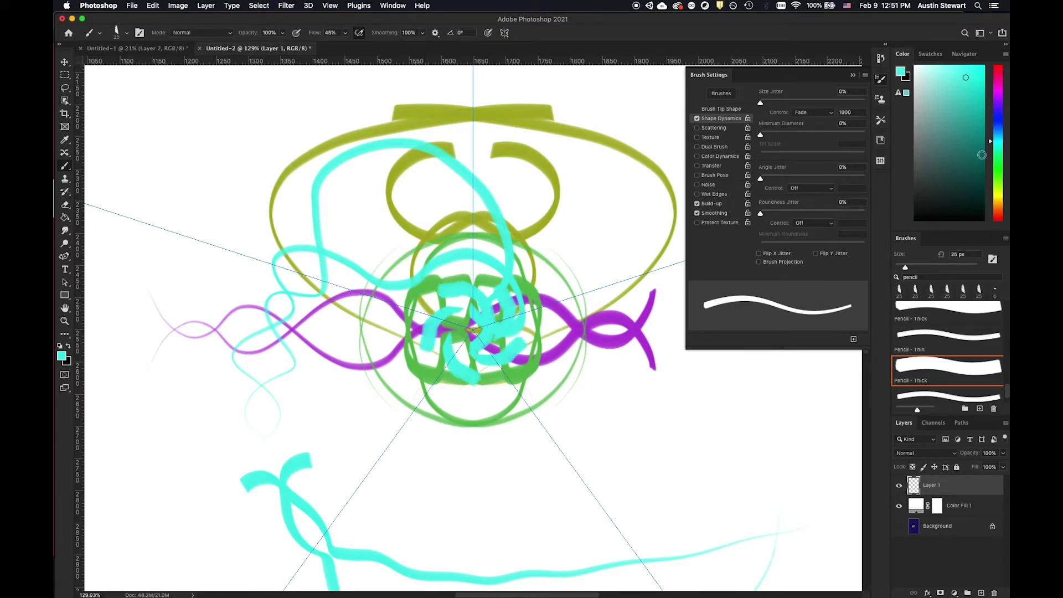
{"action": "left_click", "coordinate": [998, 215]}
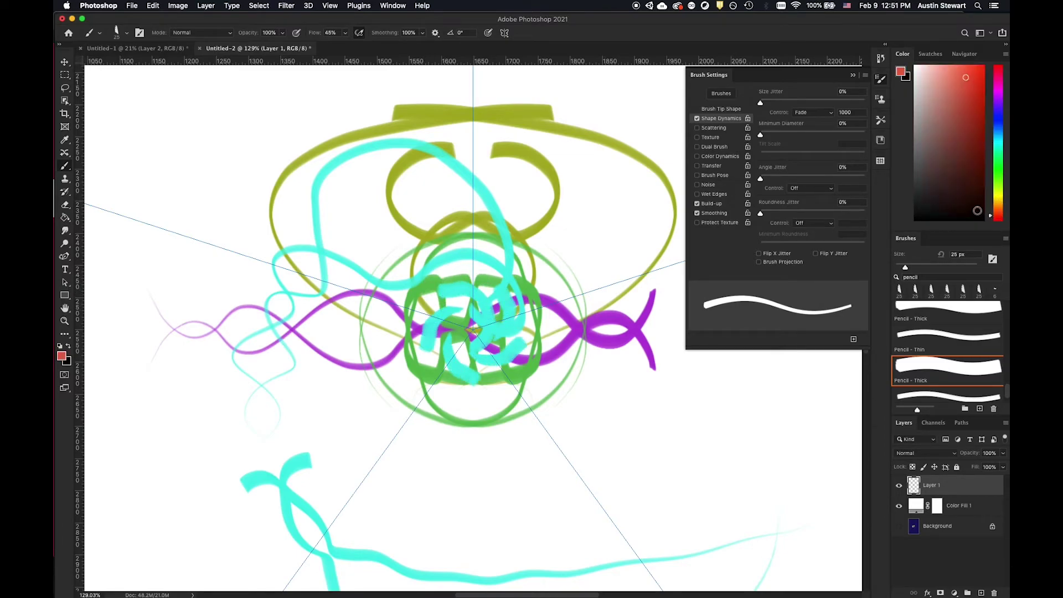
{"action": "mouse_move", "coordinate": [474, 313]}
{"action": "left_mouse_down"}
{"action": "mouse_move", "coordinate": [498, 287]}
{"action": "mouse_move", "coordinate": [435, 269]}
{"action": "mouse_move", "coordinate": [441, 249]}
{"action": "mouse_move", "coordinate": [488, 232]}
{"action": "mouse_move", "coordinate": [494, 208]}
{"action": "mouse_move", "coordinate": [425, 189]}
{"action": "mouse_move", "coordinate": [401, 174]}
{"action": "mouse_move", "coordinate": [398, 149]}
{"action": "mouse_move", "coordinate": [468, 115]}
{"action": "mouse_move", "coordinate": [498, 91]}
{"action": "mouse_move", "coordinate": [512, 55]}
{"action": "mouse_move", "coordinate": [503, 38]}
{"action": "mouse_move", "coordinate": [432, 38]}
{"action": "left_mouse_up"}
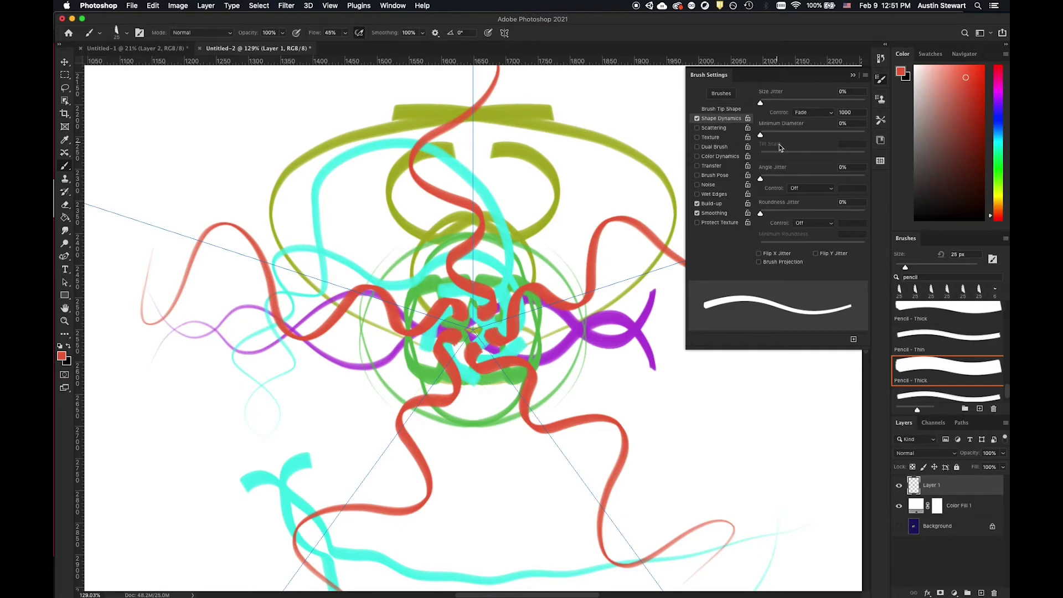
{"action": "left_click", "coordinate": [504, 33]}
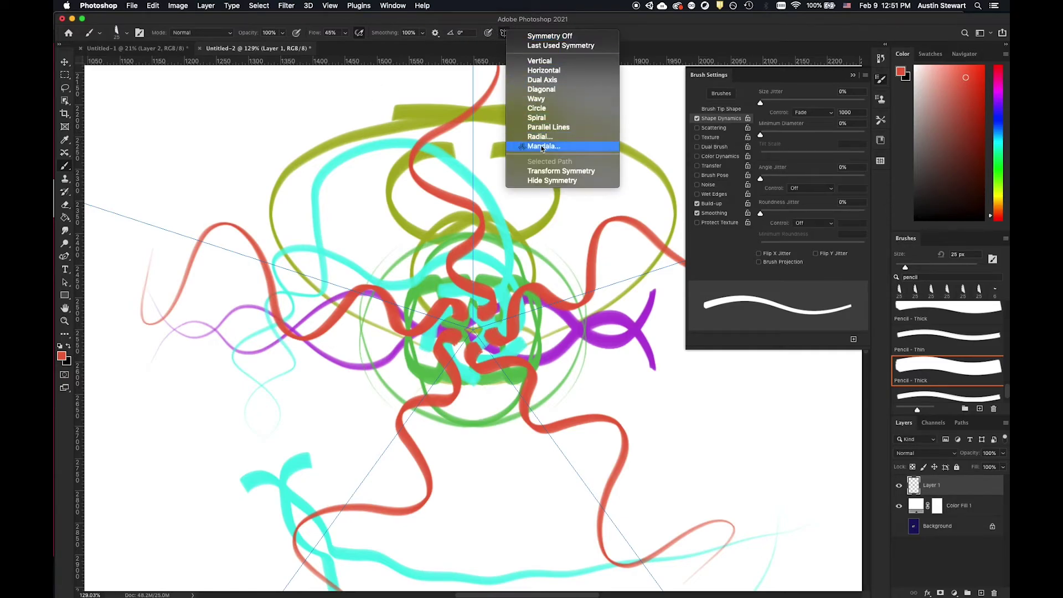
Set up Mandala symmetry with a segment count of 4 and commit the guide.
{"action": "left_click", "coordinate": [523, 146]}
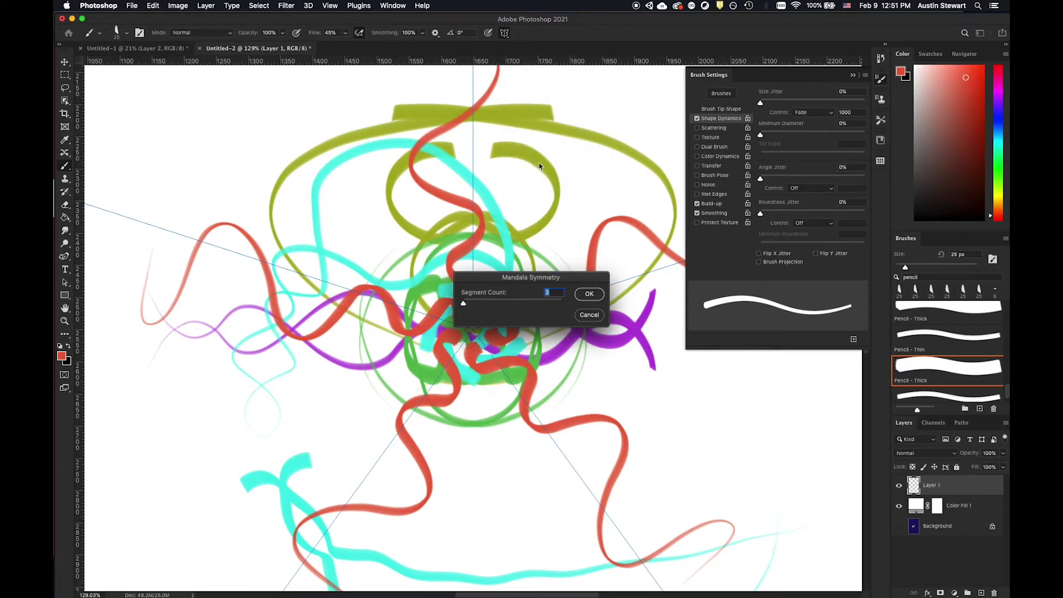
{"action": "left_click", "coordinate": [471, 304]}
{"action": "left_click", "coordinate": [586, 294]}
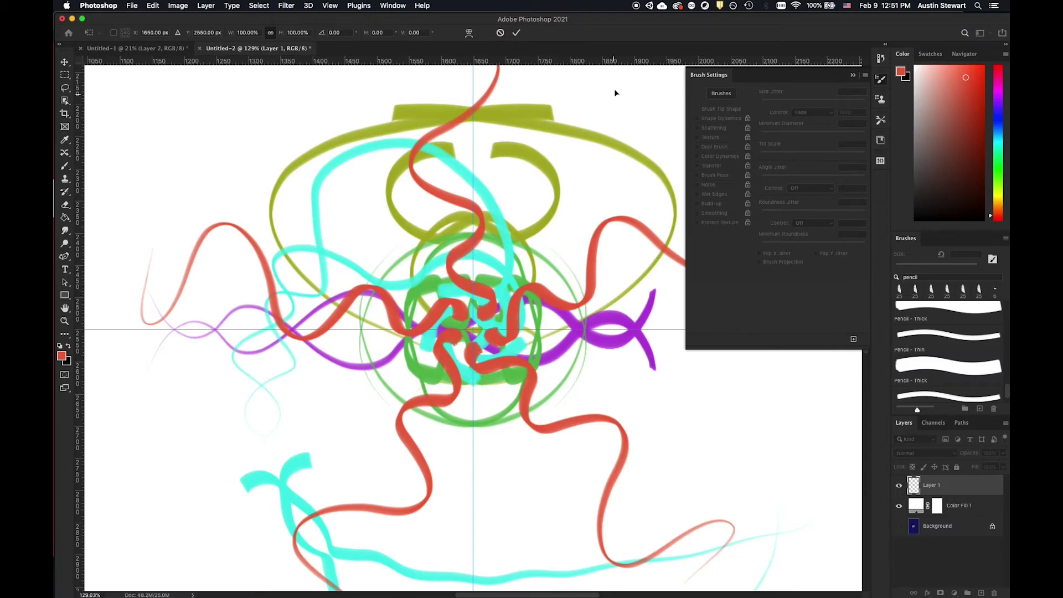
{"action": "left_click", "coordinate": [516, 34]}
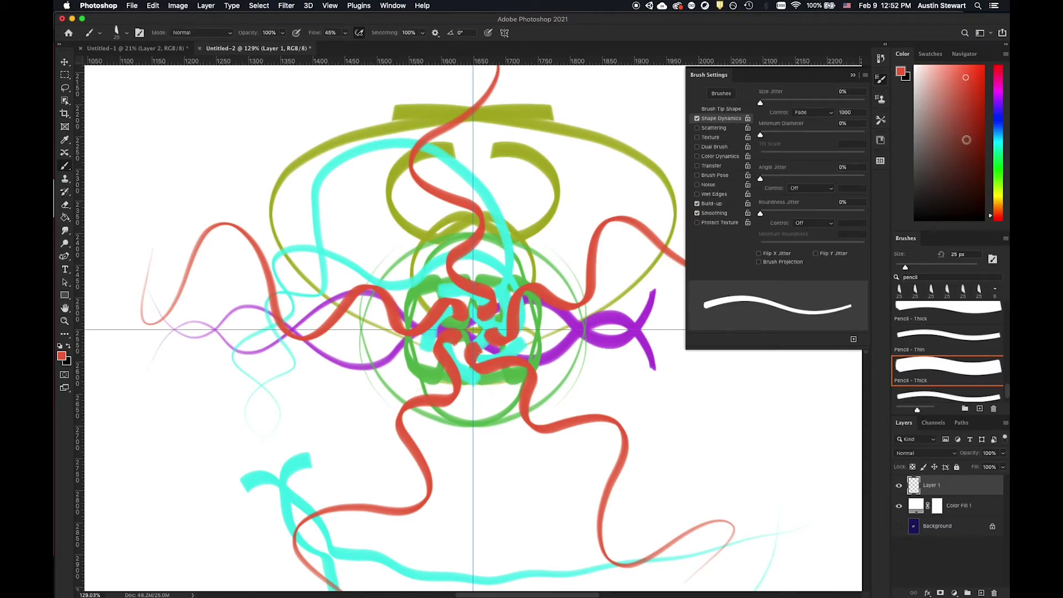
Paint bright green mirrored loops and clover shapes toward the corners.
{"action": "left_click", "coordinate": [999, 161]}
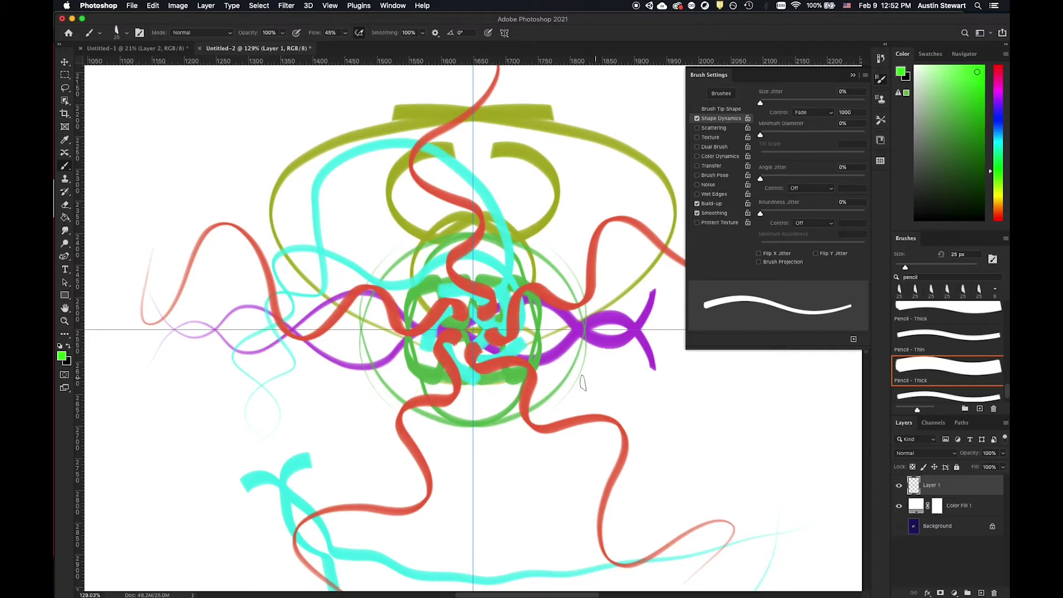
{"action": "mouse_move", "coordinate": [490, 316]}
{"action": "left_mouse_down"}
{"action": "mouse_move", "coordinate": [517, 297]}
{"action": "mouse_move", "coordinate": [551, 366]}
{"action": "mouse_move", "coordinate": [582, 379]}
{"action": "mouse_move", "coordinate": [613, 363]}
{"action": "mouse_move", "coordinate": [604, 338]}
{"action": "mouse_move", "coordinate": [535, 309]}
{"action": "mouse_move", "coordinate": [526, 272]}
{"action": "mouse_move", "coordinate": [541, 246]}
{"action": "mouse_move", "coordinate": [564, 239]}
{"action": "mouse_move", "coordinate": [585, 310]}
{"action": "mouse_move", "coordinate": [576, 361]}
{"action": "mouse_move", "coordinate": [641, 377]}
{"action": "mouse_move", "coordinate": [668, 346]}
{"action": "mouse_move", "coordinate": [667, 303]}
{"action": "mouse_move", "coordinate": [614, 269]}
{"action": "mouse_move", "coordinate": [514, 269]}
{"action": "left_mouse_up"}
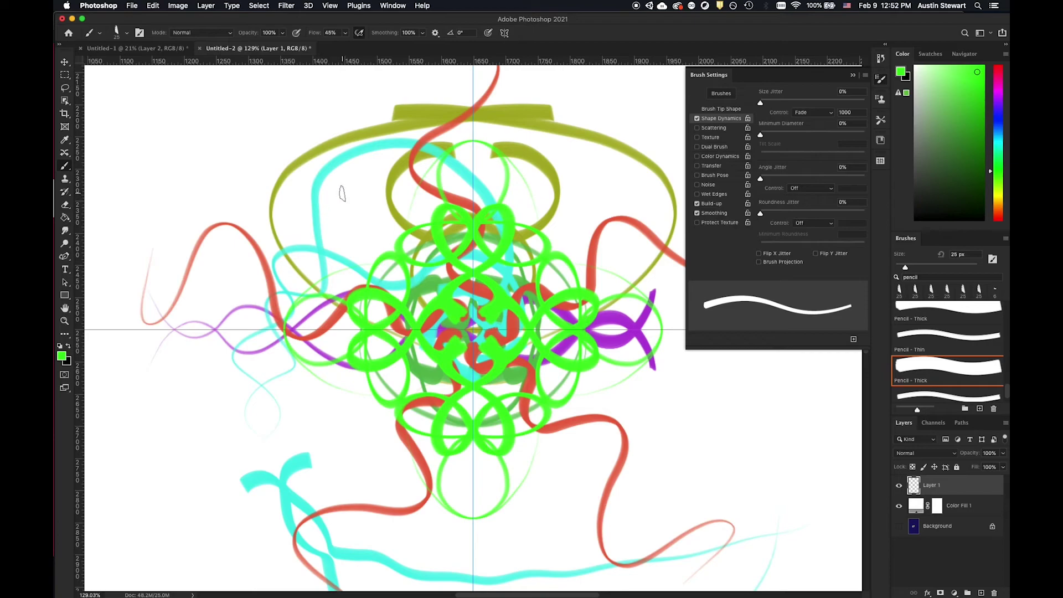
{"action": "mouse_move", "coordinate": [339, 190]}
{"action": "left_mouse_down"}
{"action": "mouse_move", "coordinate": [295, 188]}
{"action": "mouse_move", "coordinate": [303, 203]}
{"action": "mouse_move", "coordinate": [331, 194]}
{"action": "mouse_move", "coordinate": [327, 167]}
{"action": "mouse_move", "coordinate": [278, 140]}
{"action": "mouse_move", "coordinate": [204, 140]}
{"action": "mouse_move", "coordinate": [176, 161]}
{"action": "mouse_move", "coordinate": [231, 201]}
{"action": "mouse_move", "coordinate": [378, 227]}
{"action": "mouse_move", "coordinate": [401, 207]}
{"action": "mouse_move", "coordinate": [384, 179]}
{"action": "mouse_move", "coordinate": [346, 158]}
{"action": "mouse_move", "coordinate": [280, 187]}
{"action": "mouse_move", "coordinate": [296, 228]}
{"action": "mouse_move", "coordinate": [360, 227]}
{"action": "left_mouse_up"}
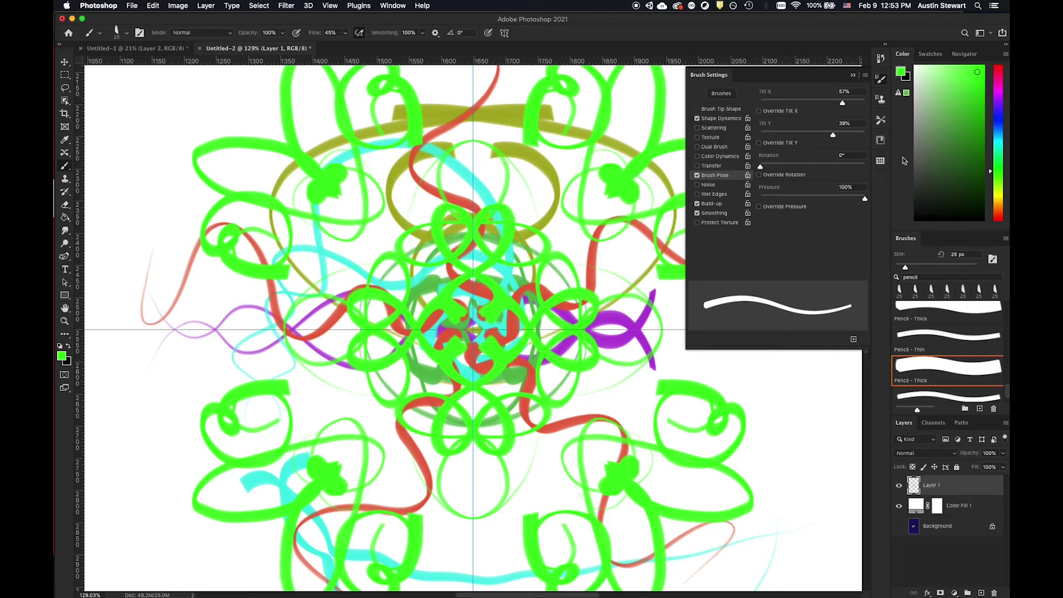
Paint purple mirrored curls across the drawing, then start creating a new brush preset.
{"action": "left_click_drag", "start_coordinate": [1002, 146], "coordinate": [998, 142]}
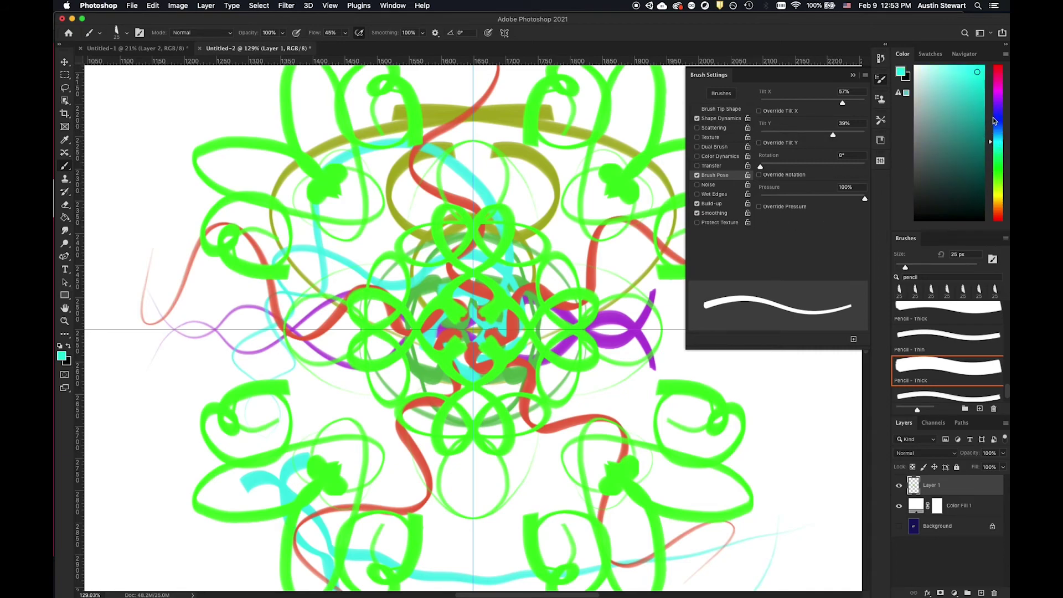
{"action": "left_click", "coordinate": [998, 90]}
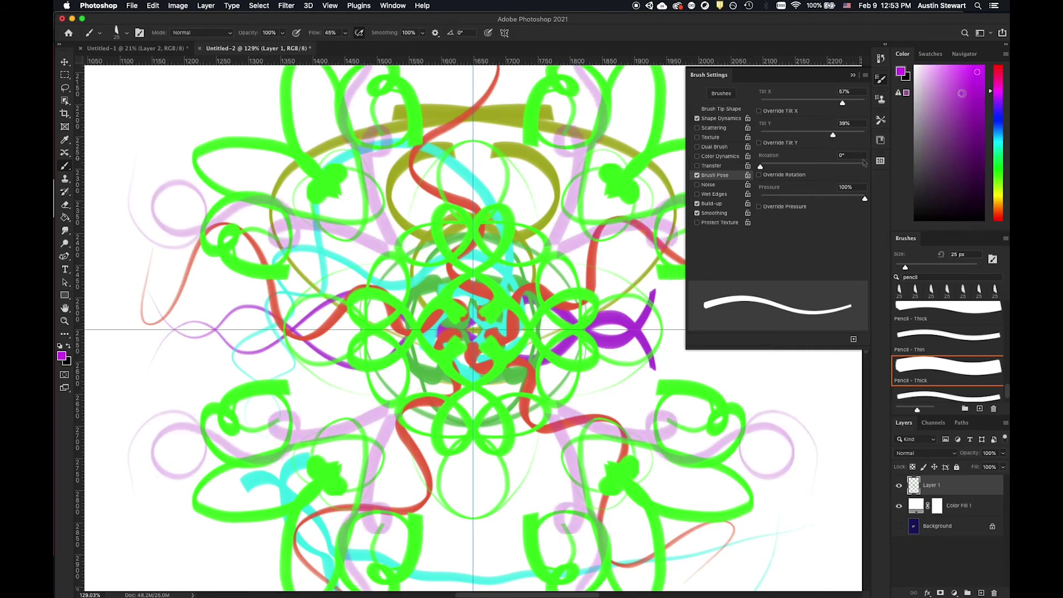
{"action": "left_click_drag", "start_coordinate": [132, 160], "coordinate": [382, 77]}
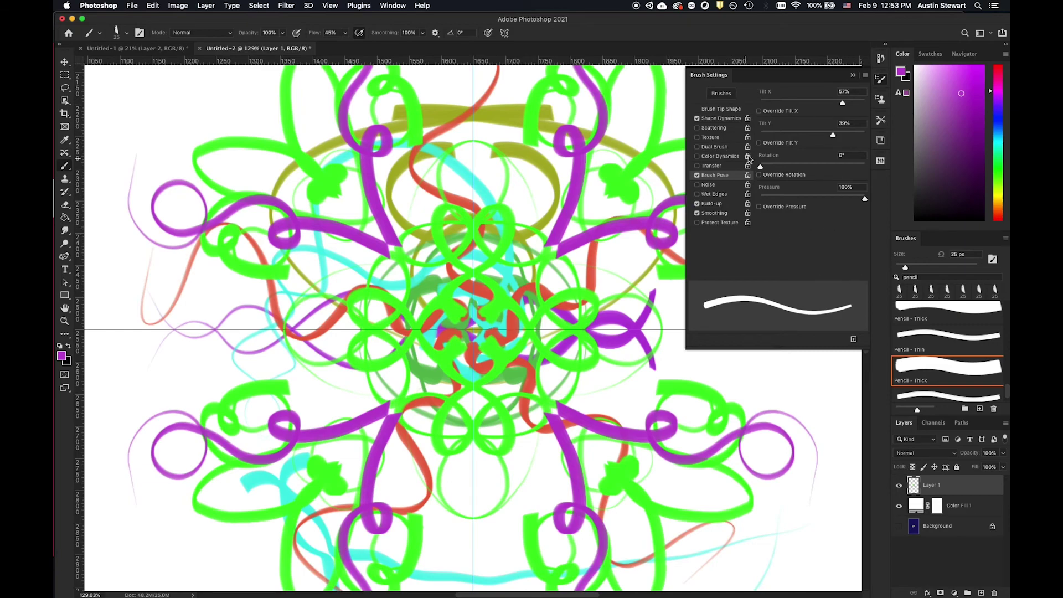
{"action": "left_click", "coordinate": [854, 340]}
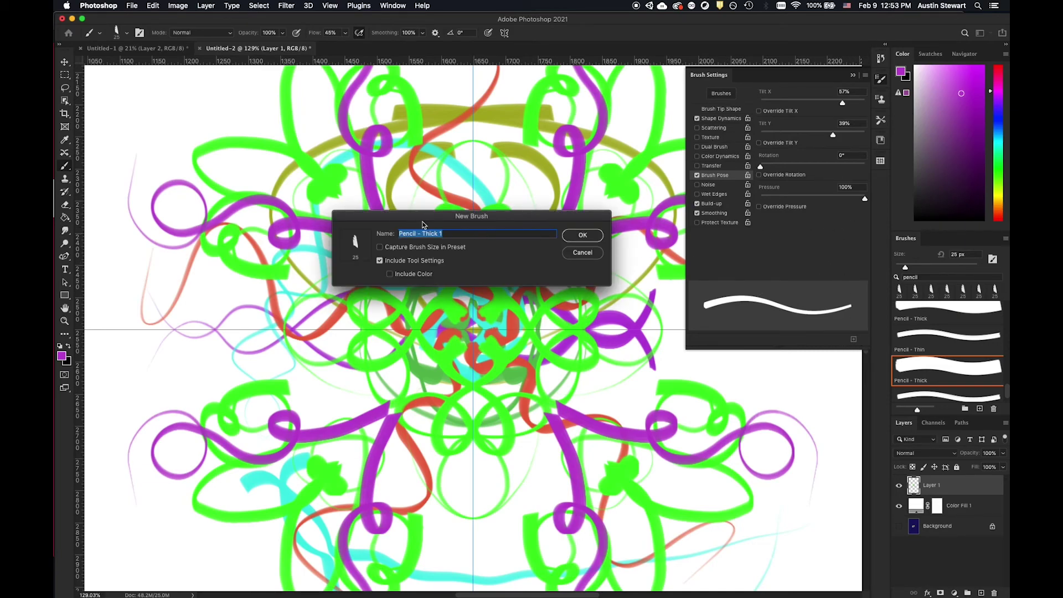
Save the thick pencil brush as a preset named Pencil plus the author's name.
{"action": "mouse_move", "coordinate": [419, 216]}
{"action": "left_mouse_down"}
{"action": "mouse_move", "coordinate": [438, 217]}
{"action": "mouse_move", "coordinate": [458, 192]}
{"action": "left_mouse_up"}
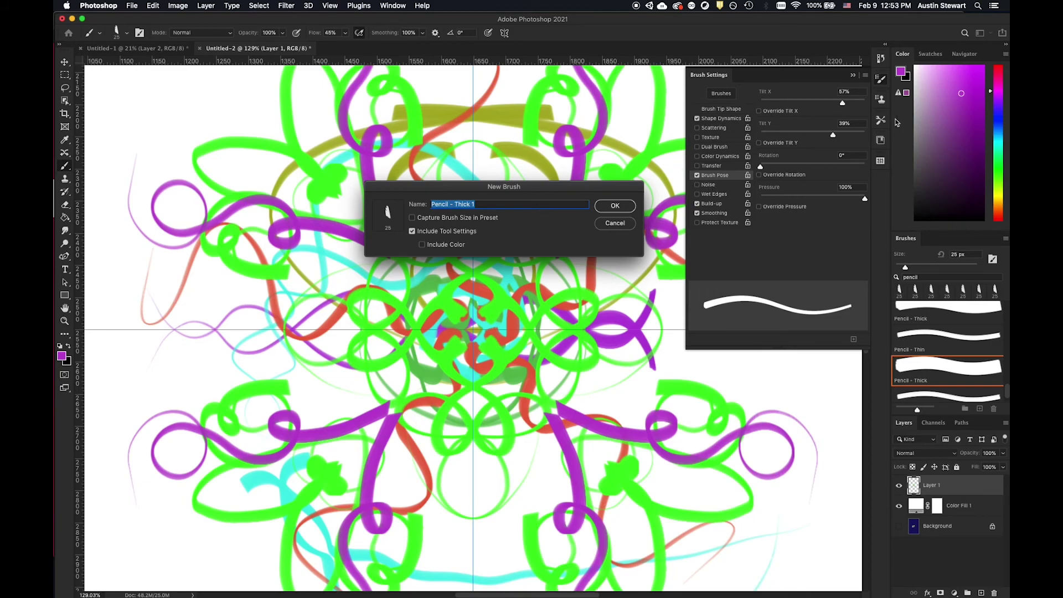
{"action": "key", "text": "Right"}
{"action": "left_click", "coordinate": [614, 206]}
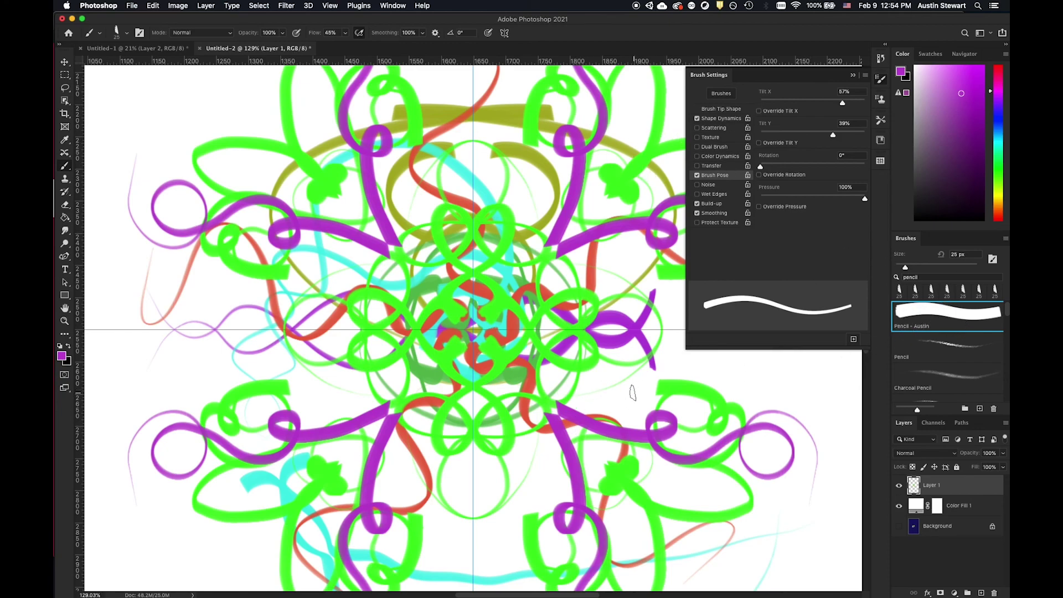
Paint thick purple mirrored loops and a straight horizontal line with the new pencil preset.
{"action": "mouse_move", "coordinate": [613, 379]}
{"action": "left_mouse_down"}
{"action": "mouse_move", "coordinate": [646, 382]}
{"action": "mouse_move", "coordinate": [642, 413]}
{"action": "left_mouse_up"}
{"action": "mouse_move", "coordinate": [715, 408]}
{"action": "left_mouse_down"}
{"action": "mouse_move", "coordinate": [802, 468]}
{"action": "mouse_move", "coordinate": [753, 453]}
{"action": "mouse_move", "coordinate": [783, 512]}
{"action": "mouse_move", "coordinate": [831, 485]}
{"action": "left_mouse_up"}
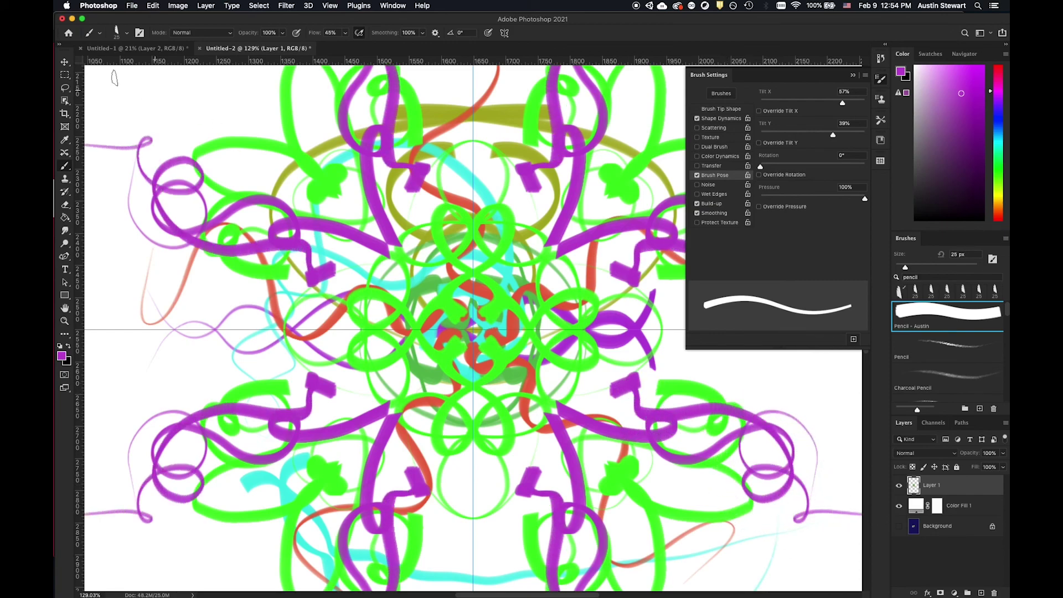
{"action": "mouse_move", "coordinate": [219, 83]}
{"action": "left_mouse_down"}
{"action": "mouse_move", "coordinate": [230, 96]}
{"action": "mouse_move", "coordinate": [223, 139]}
{"action": "left_mouse_up"}
{"action": "left_click_drag", "start_coordinate": [381, 206], "coordinate": [576, 207]}
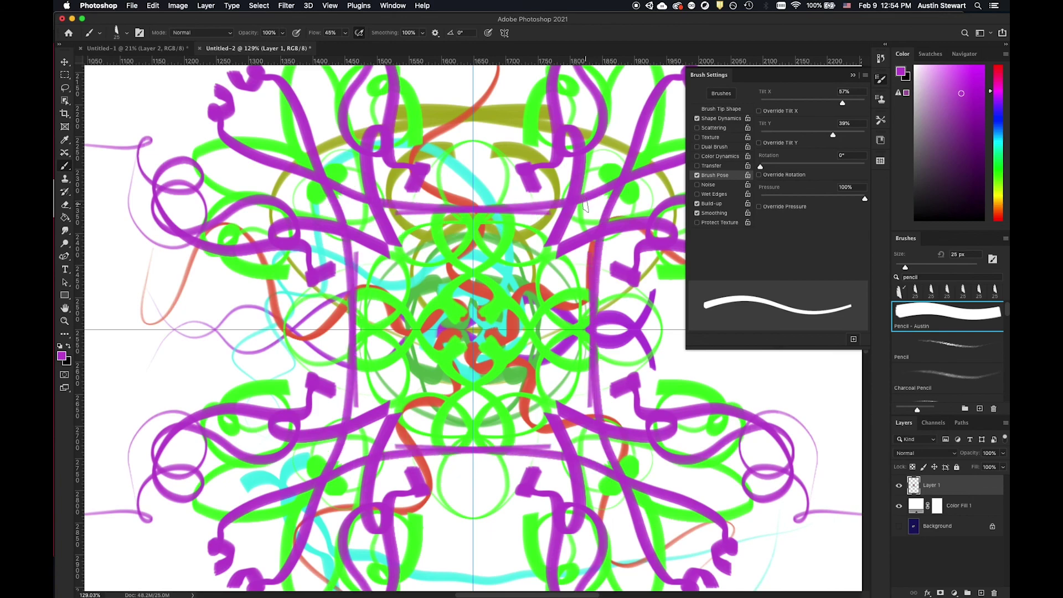